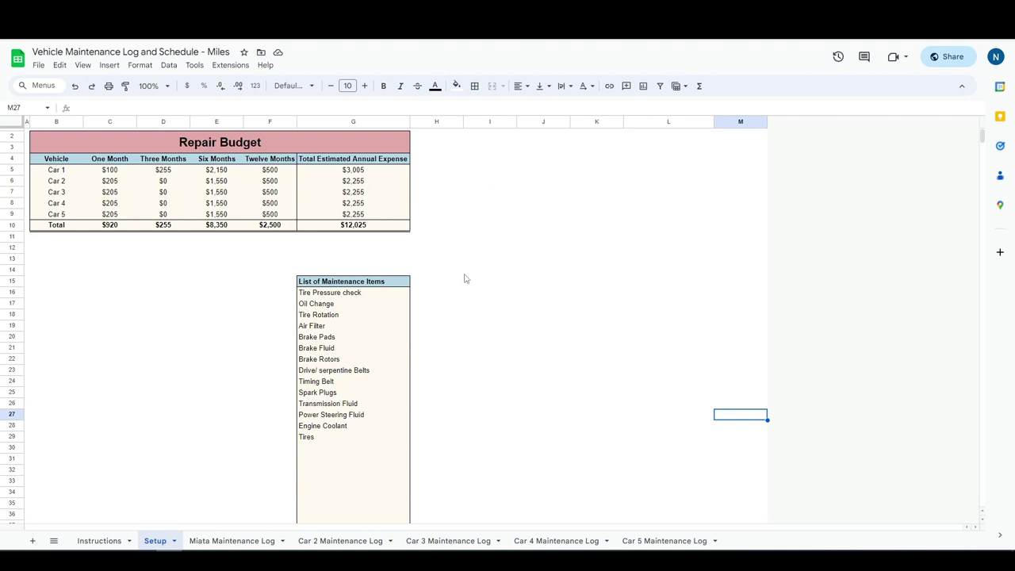
Read the General Use instructions down to Step 6 on the Instructions sheet
{"action": "left_click", "coordinate": [101, 542]}
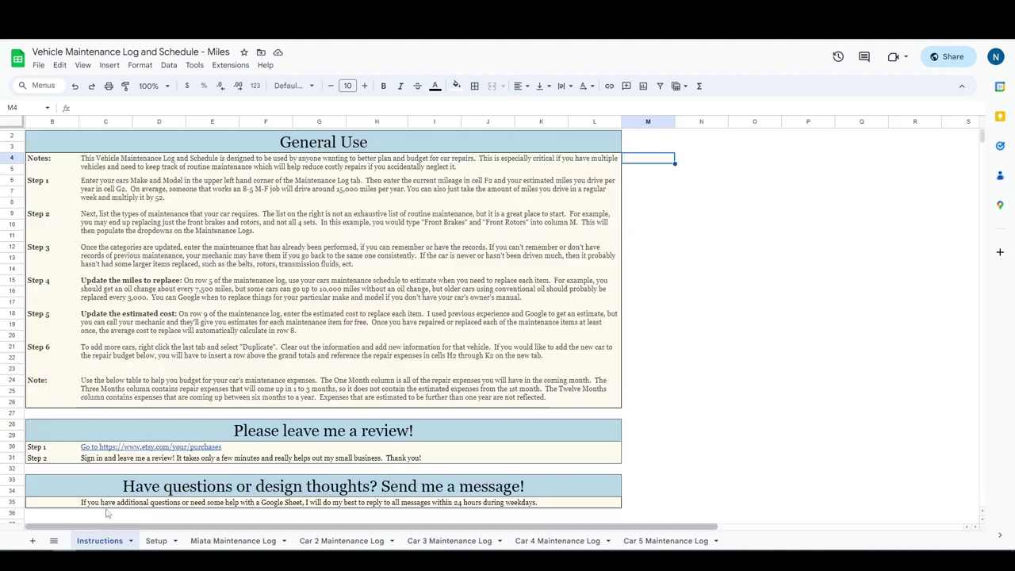
{"action": "left_click_drag", "start_coordinate": [181, 163], "coordinate": [168, 358]}
{"action": "left_click", "coordinate": [168, 357]}
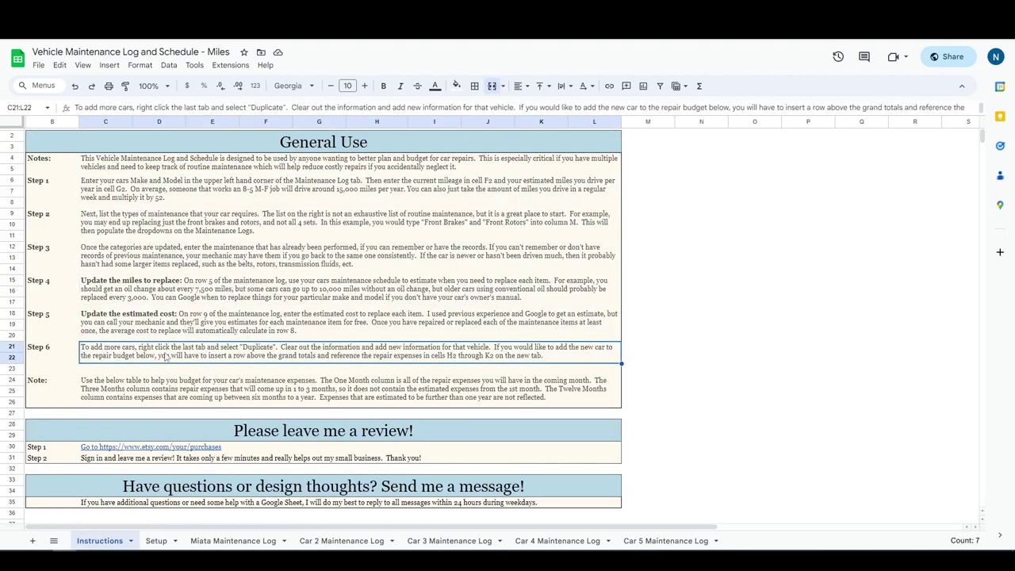
Review the Setup sheet's List of Maintenance Items, from Tire Pressure check down to Tires
{"action": "left_click", "coordinate": [156, 541]}
{"action": "left_click", "coordinate": [490, 349]}
{"action": "left_click", "coordinate": [549, 339]}
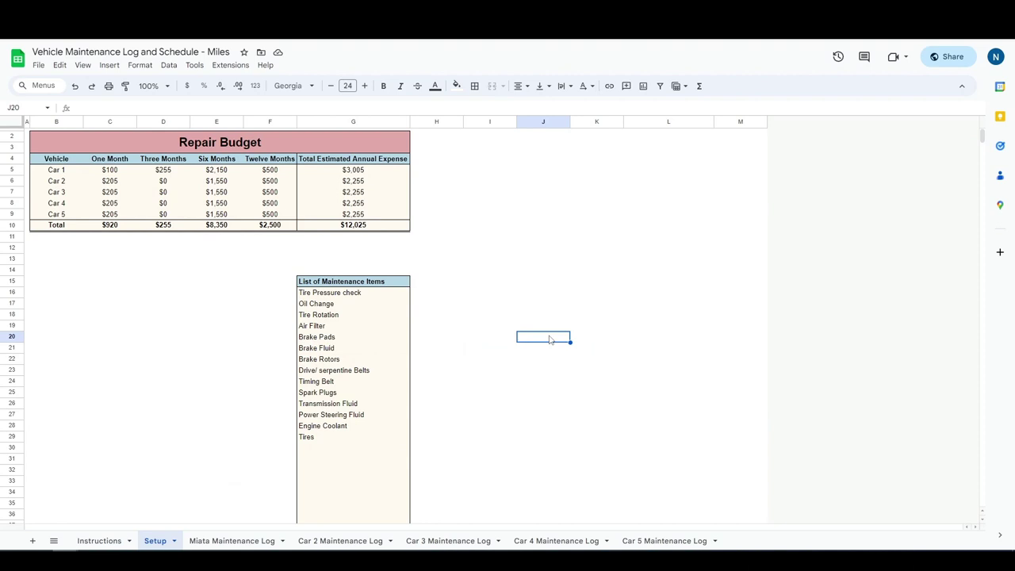
{"action": "left_click", "coordinate": [367, 289]}
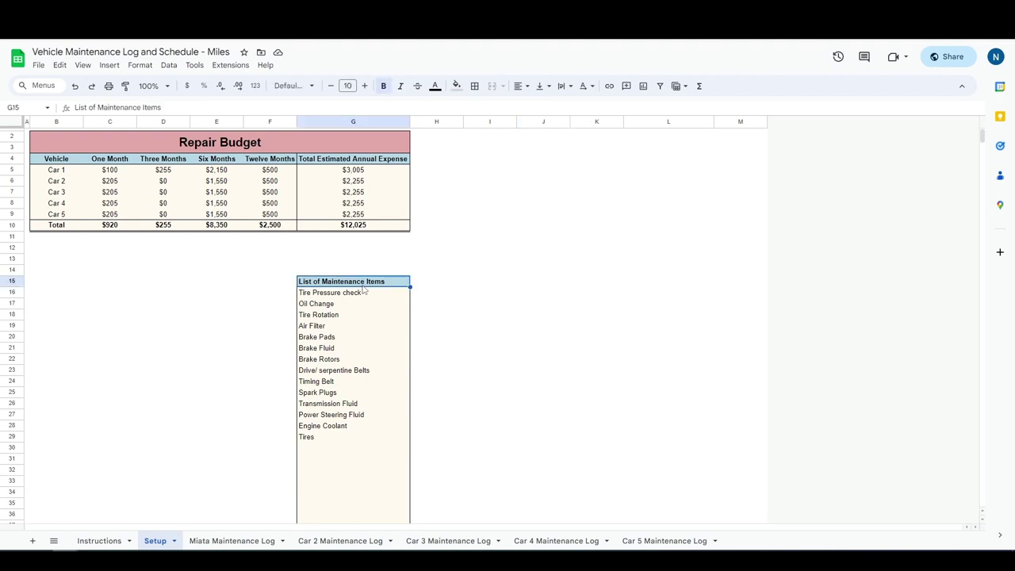
{"action": "left_click", "coordinate": [359, 438]}
{"action": "left_click", "coordinate": [340, 295]}
{"action": "left_click", "coordinate": [347, 342]}
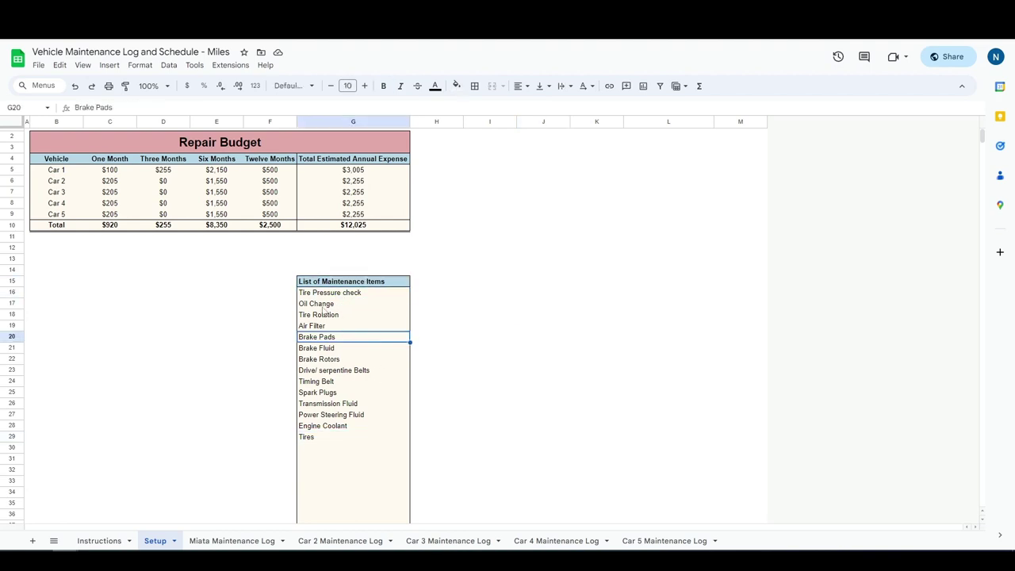
{"action": "left_click", "coordinate": [219, 149]}
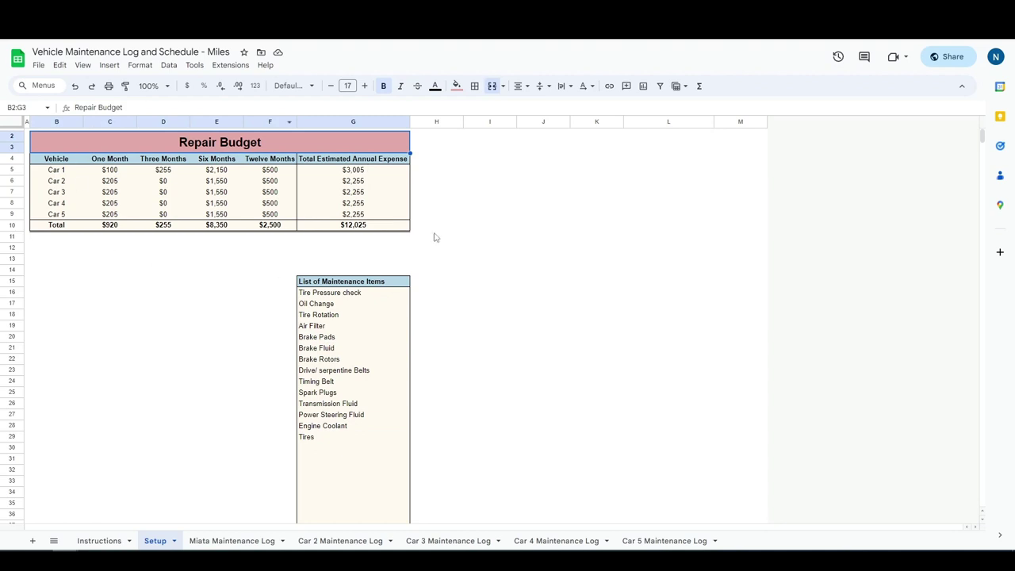
{"action": "left_click", "coordinate": [323, 317]}
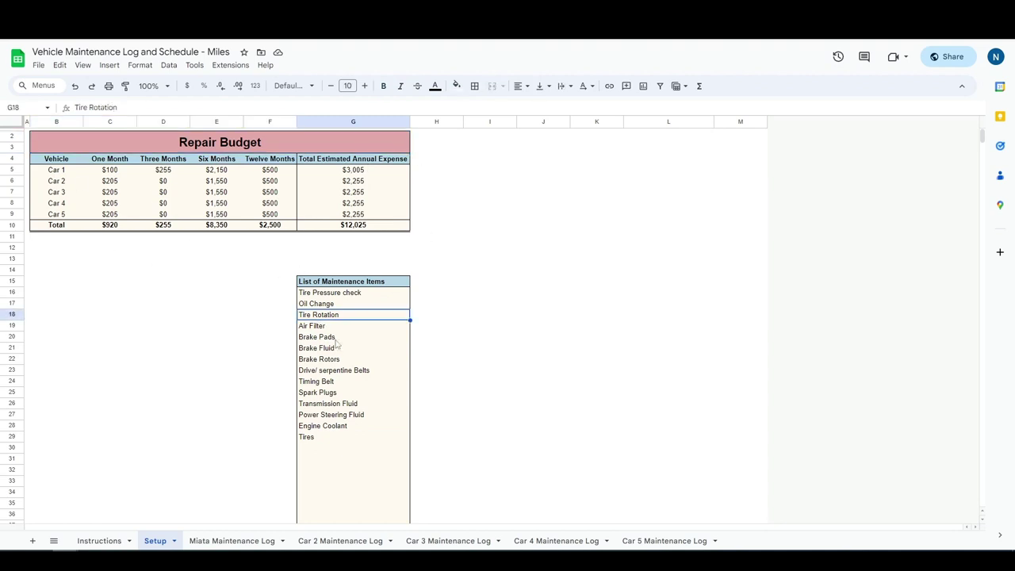
{"action": "left_click", "coordinate": [342, 406]}
{"action": "left_click", "coordinate": [317, 451]}
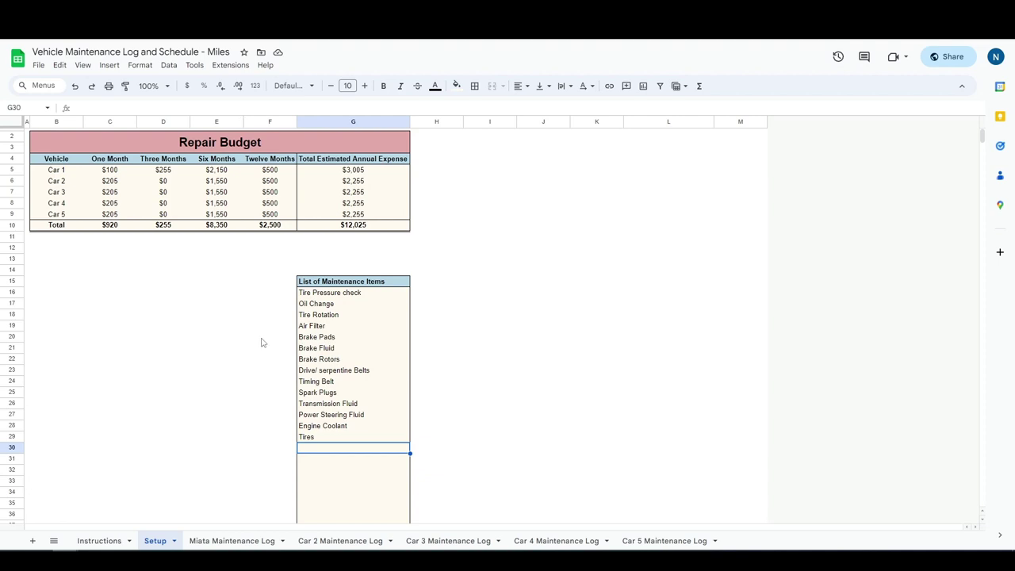
{"action": "left_click", "coordinate": [334, 337]}
{"action": "left_click", "coordinate": [337, 358]}
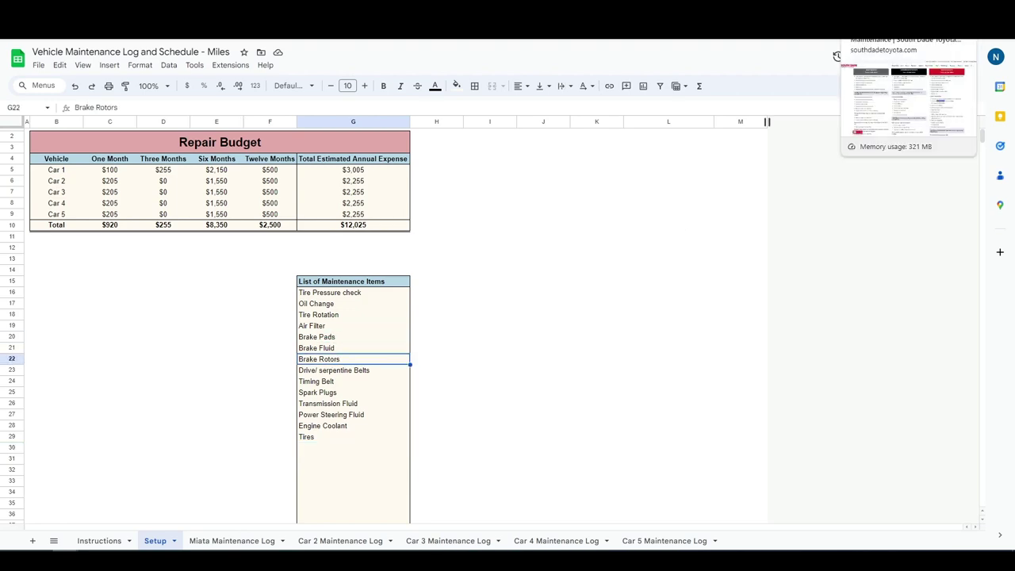
Compare with the Toyota maintenance schedule page, noting the cabin air filter and engine oil items
{"action": "left_click", "coordinate": [912, 27]}
{"action": "scroll", "coordinate": [261, 280], "scroll_direction": "up", "scroll_amount": 1}
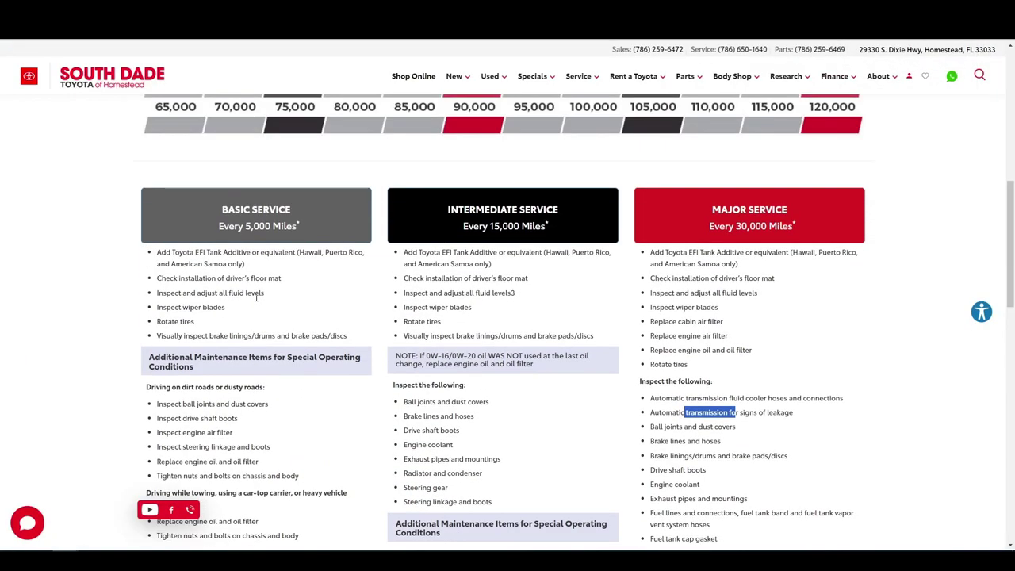
{"action": "scroll", "coordinate": [256, 299], "scroll_direction": "up", "scroll_amount": 1}
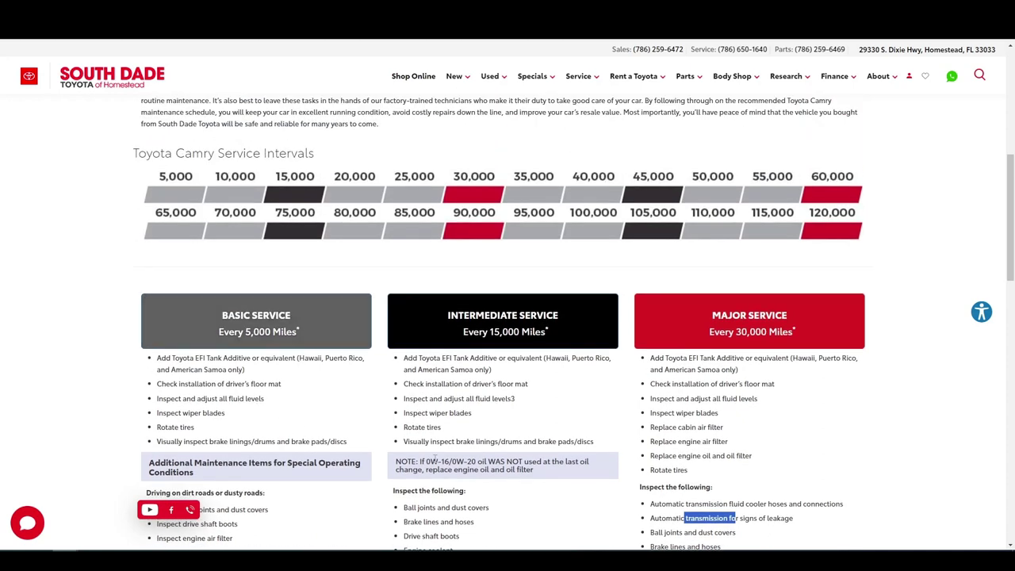
{"action": "left_click", "coordinate": [665, 465]}
{"action": "scroll", "coordinate": [643, 469], "scroll_direction": "down", "scroll_amount": 1}
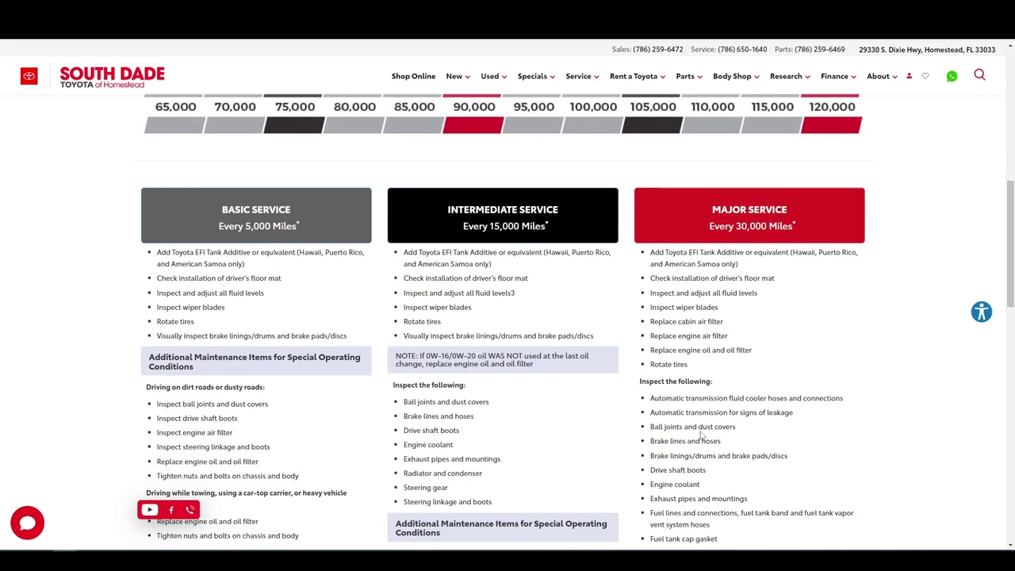
{"action": "scroll", "coordinate": [702, 408], "scroll_direction": "down", "scroll_amount": 1}
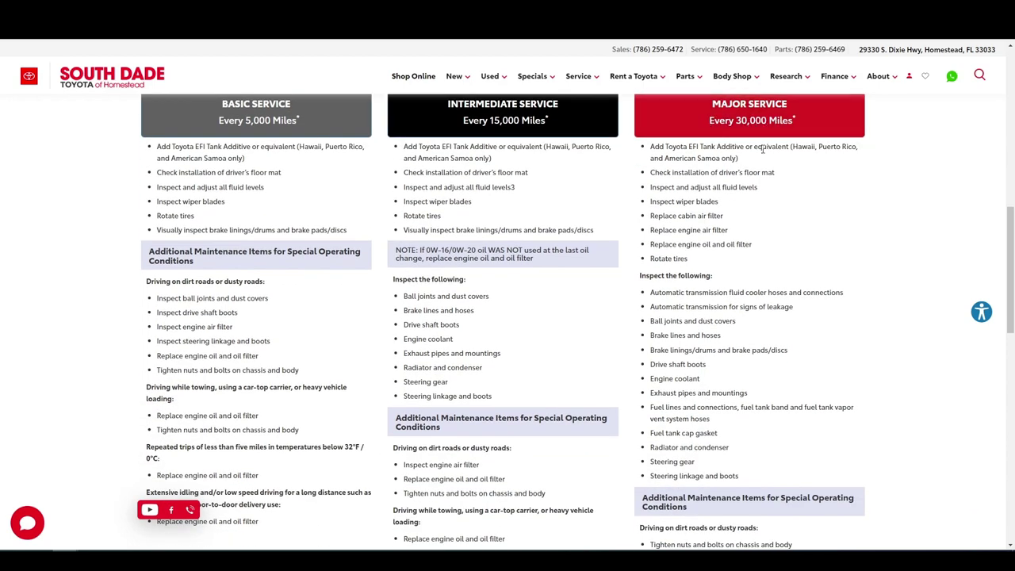
{"action": "left_click_drag", "start_coordinate": [660, 216], "coordinate": [666, 254]}
{"action": "left_click", "coordinate": [745, 242]}
{"action": "left_click", "coordinate": [661, 255]}
{"action": "left_click_drag", "start_coordinate": [176, 418], "coordinate": [266, 420]}
{"action": "left_click", "coordinate": [264, 421]}
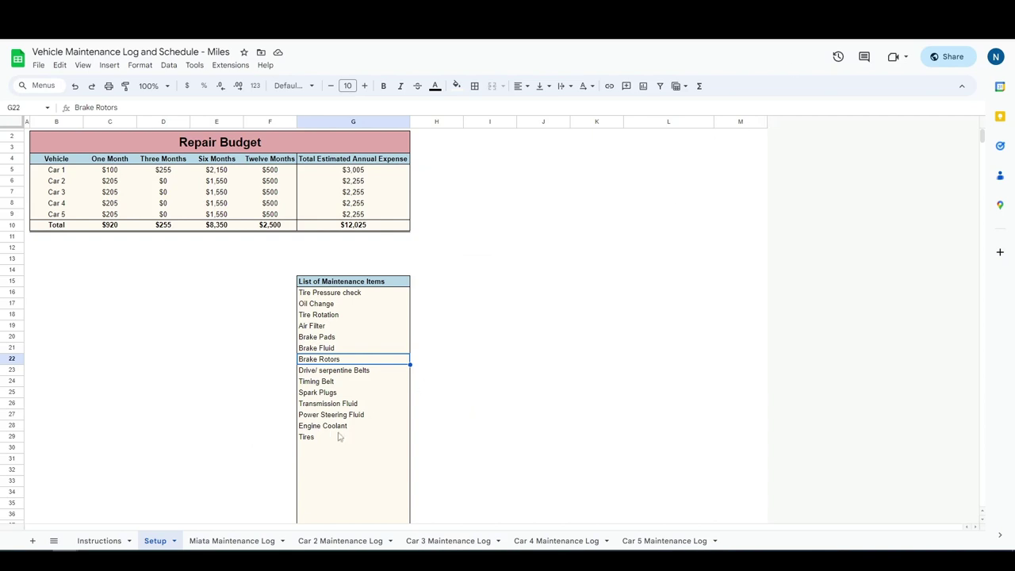
{"action": "left_click", "coordinate": [320, 449]}
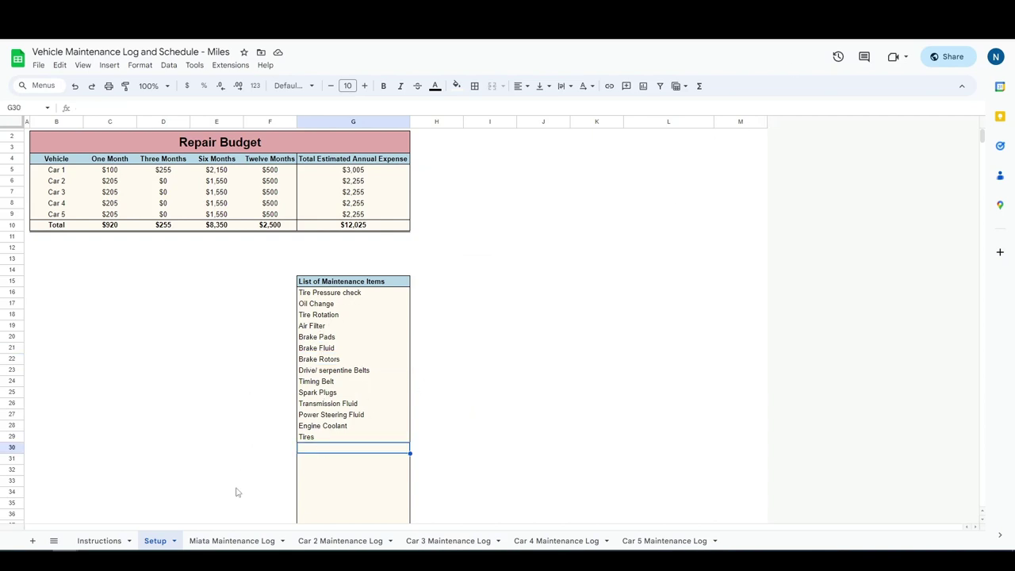
Browse the Miata, Car 2 and Car 3 log sheets and check their maintenance item dropdowns
{"action": "left_click", "coordinate": [234, 542]}
{"action": "left_click", "coordinate": [354, 541]}
{"action": "left_click", "coordinate": [437, 541]}
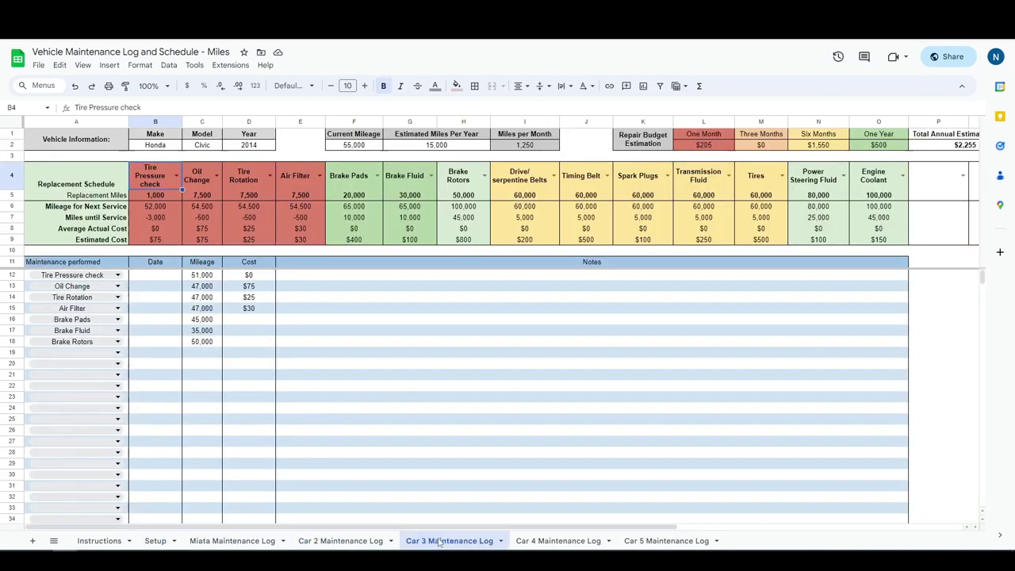
{"action": "left_click", "coordinate": [269, 177]}
{"action": "left_click", "coordinate": [162, 541]}
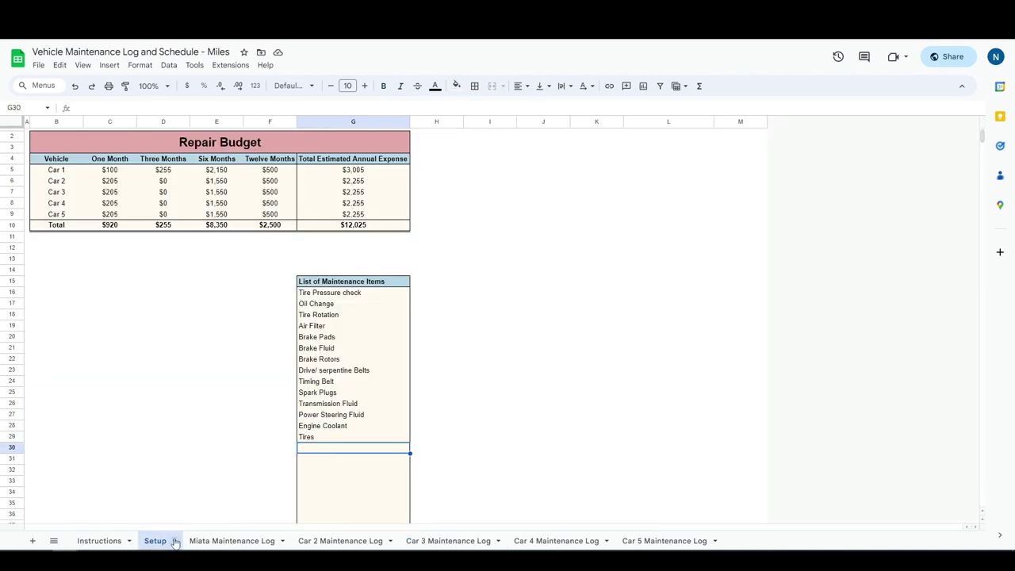
{"action": "left_click", "coordinate": [259, 537]}
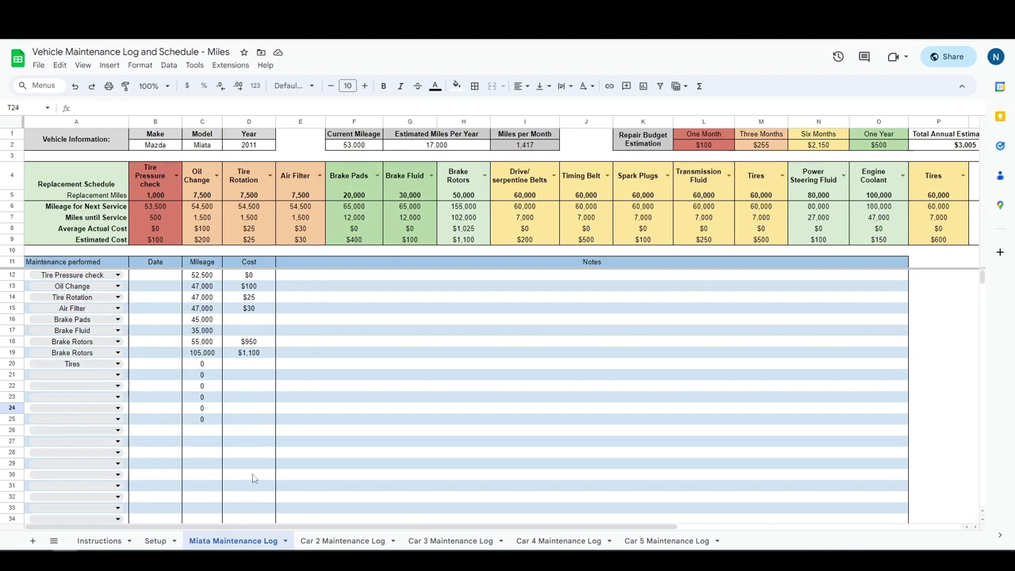
{"action": "left_click", "coordinate": [177, 176]}
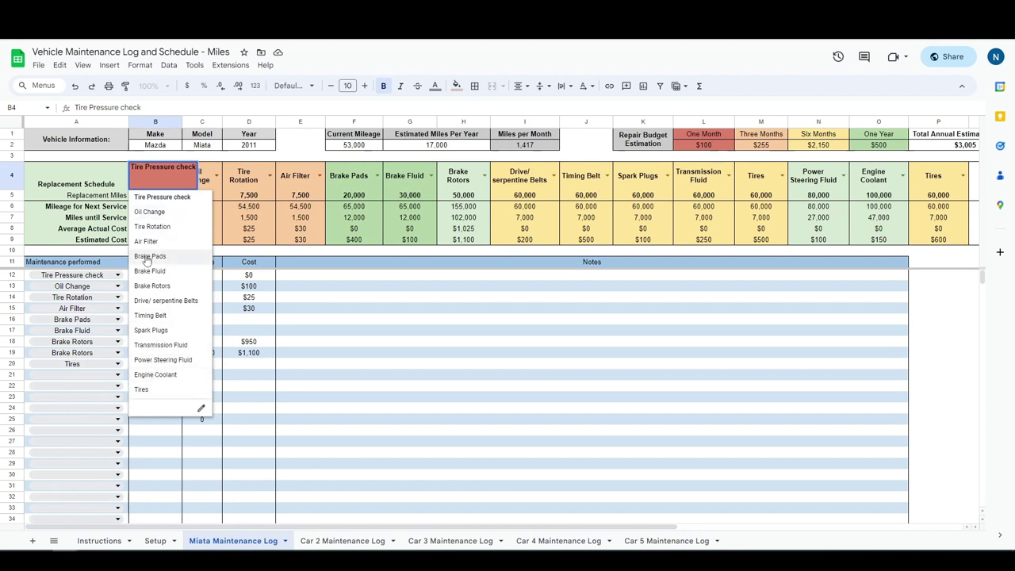
{"action": "left_click", "coordinate": [106, 275]}
{"action": "double_click", "coordinate": [105, 274]}
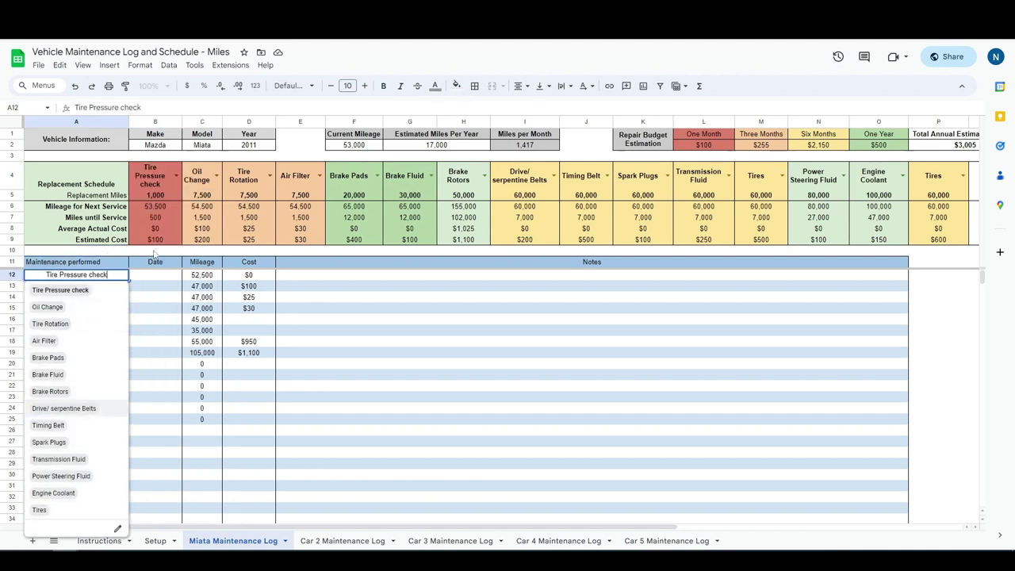
{"action": "key", "text": "Escape"}
Enter Test in G30 below Tires on the Setup sheet
{"action": "left_click", "coordinate": [156, 542]}
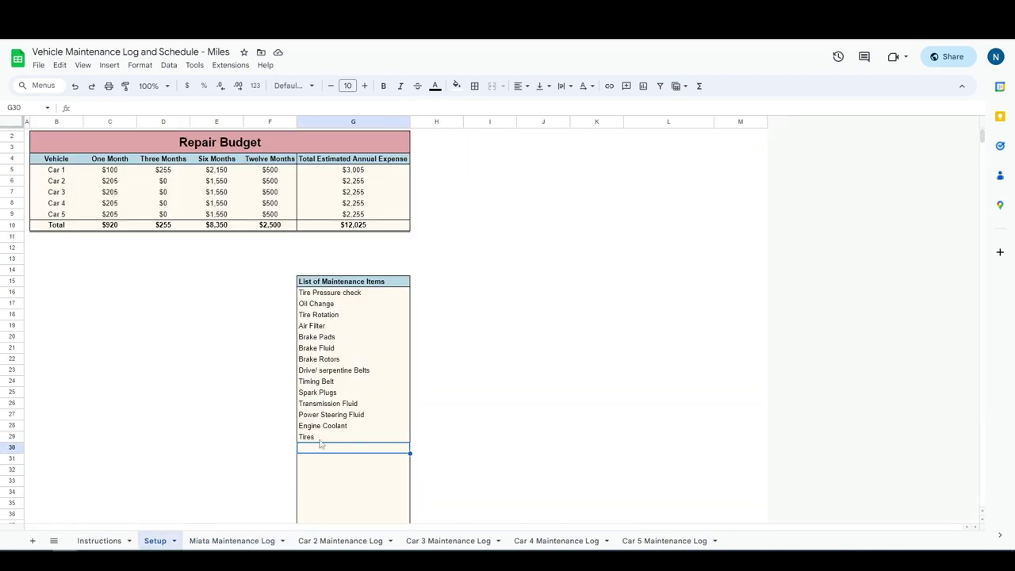
{"action": "type", "text": "Test"}
{"action": "key", "text": "Return"}
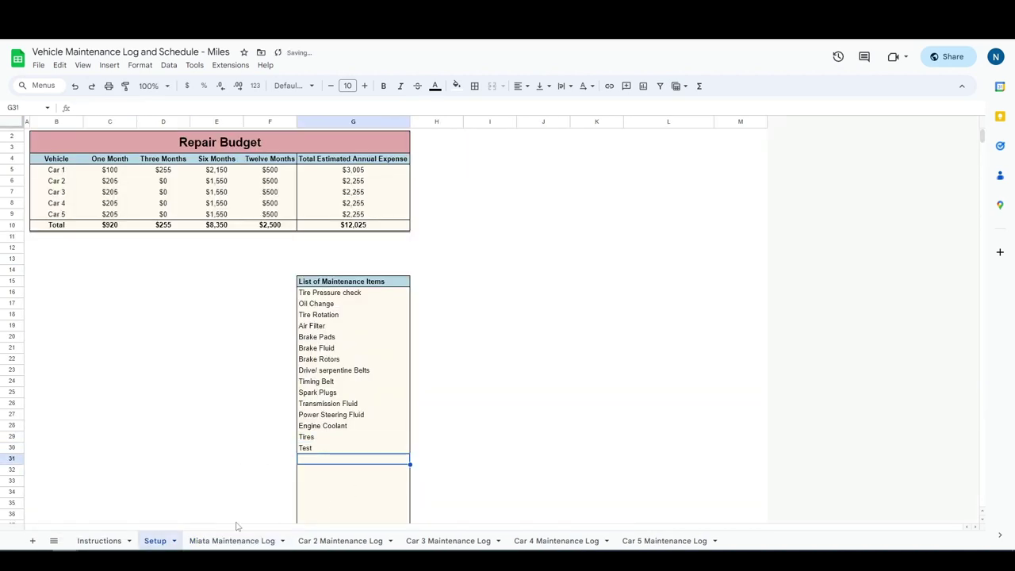
Look for Test in the Miata Maintenance Log dropdowns, then revisit the new entry on Setup
{"action": "left_click", "coordinate": [232, 541]}
{"action": "left_click", "coordinate": [76, 375]}
{"action": "left_click", "coordinate": [117, 375]}
{"action": "scroll", "coordinate": [88, 476], "scroll_direction": "down", "scroll_amount": 3}
{"action": "left_click", "coordinate": [163, 509]}
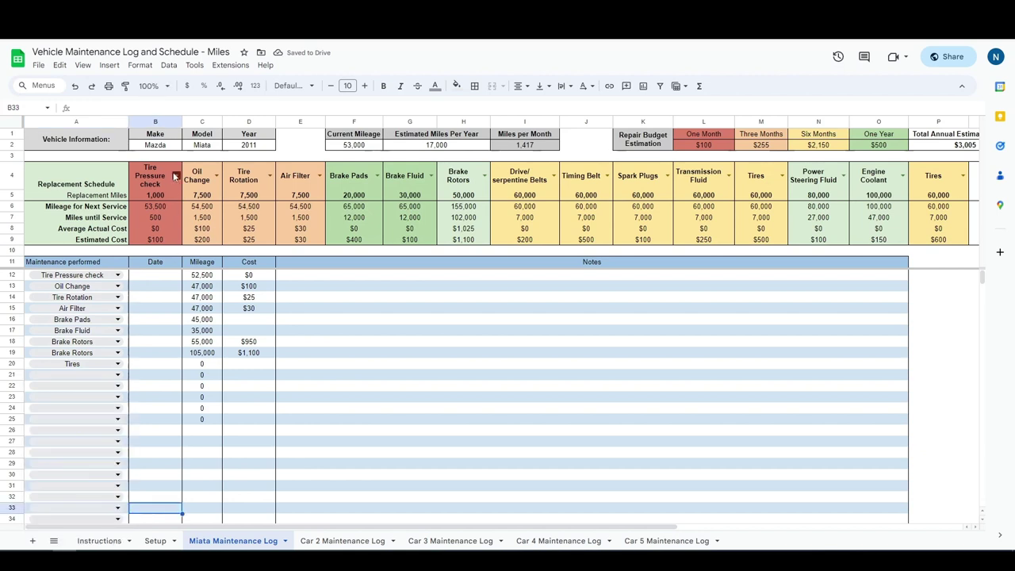
{"action": "left_click", "coordinate": [177, 175]}
{"action": "left_click", "coordinate": [249, 374]}
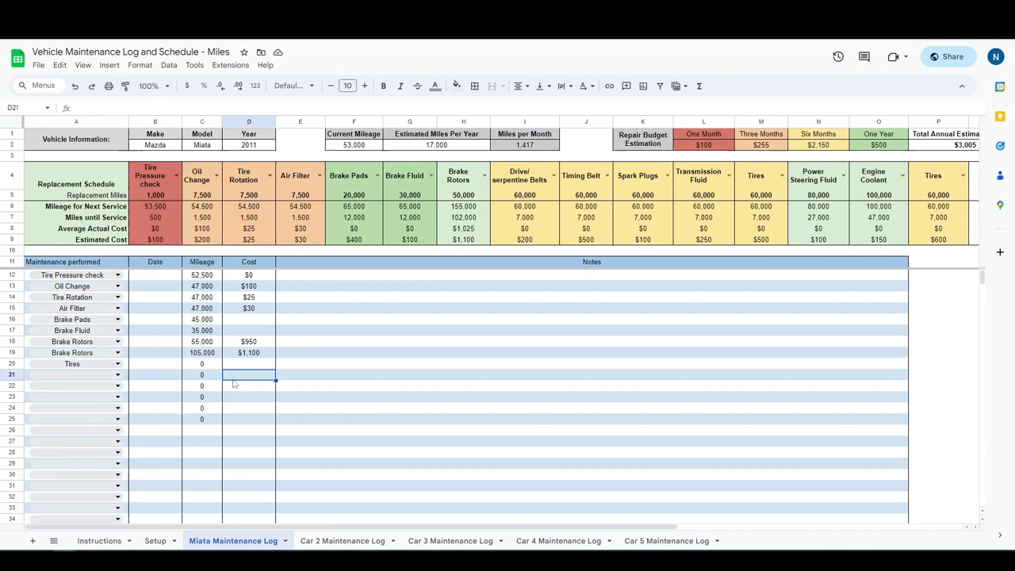
{"action": "left_click", "coordinate": [147, 543]}
{"action": "left_click", "coordinate": [313, 450]}
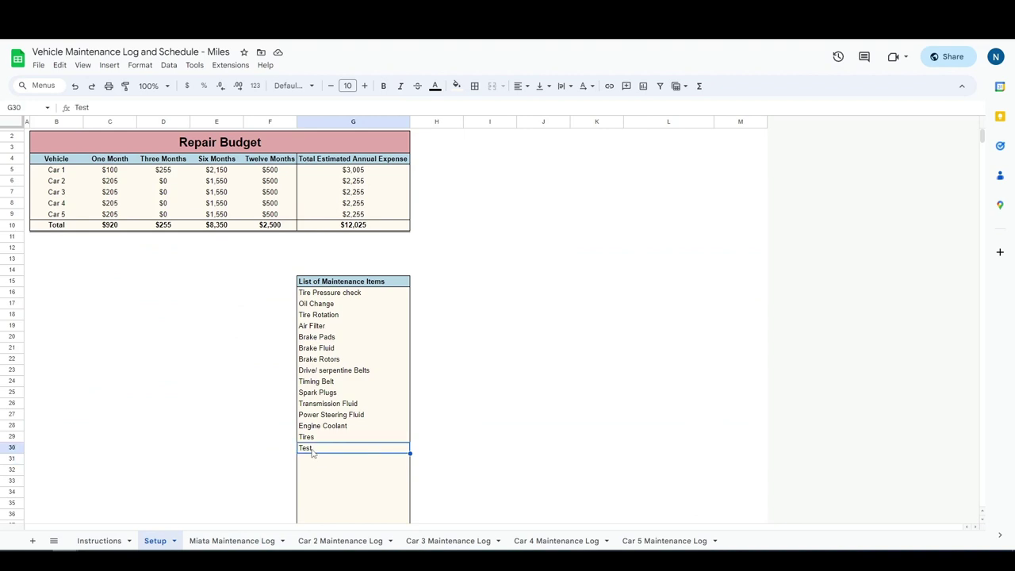
{"action": "left_click", "coordinate": [240, 542]}
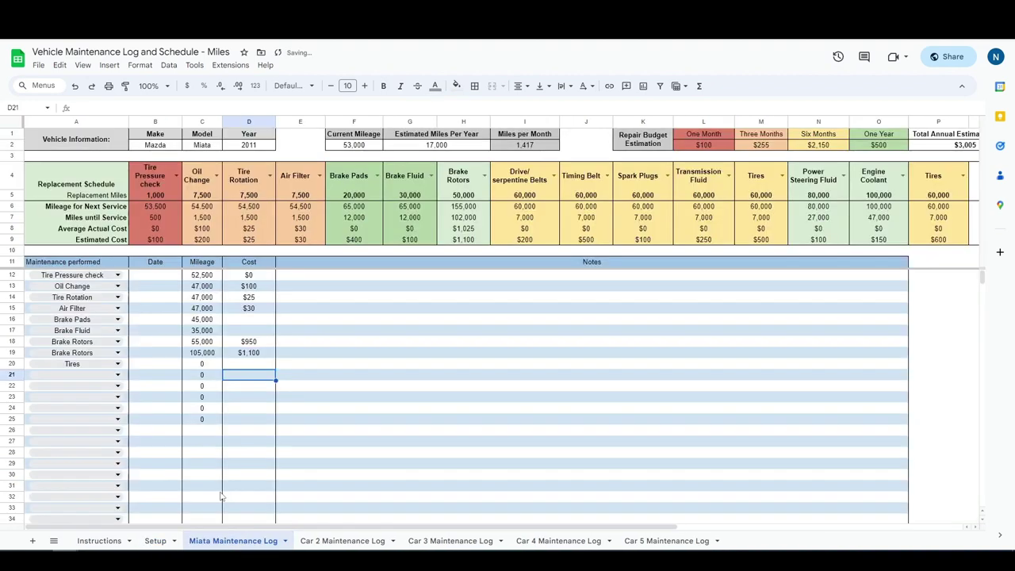
{"action": "left_click", "coordinate": [155, 251]}
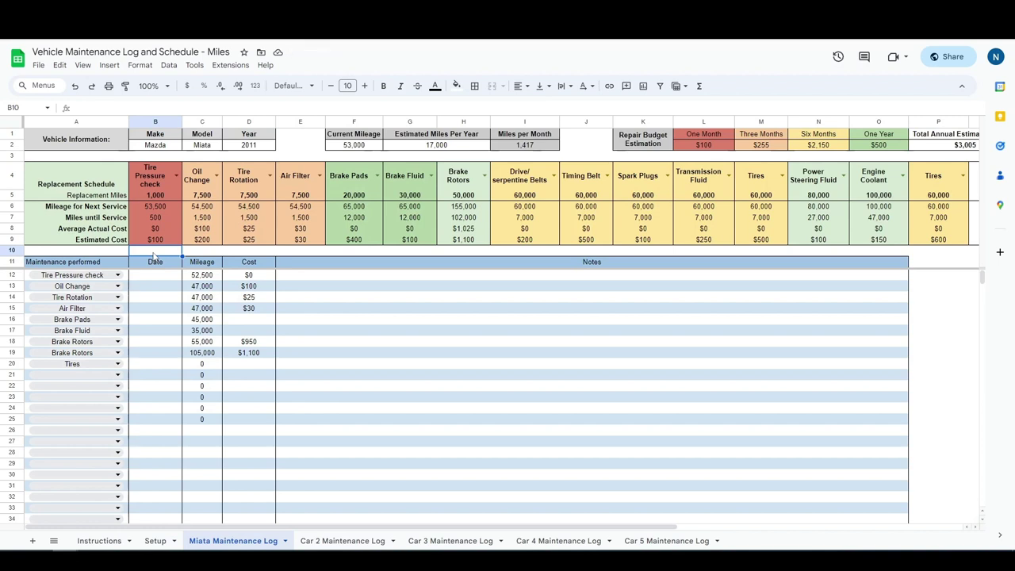
{"action": "key", "text": "ctrl+Home"}
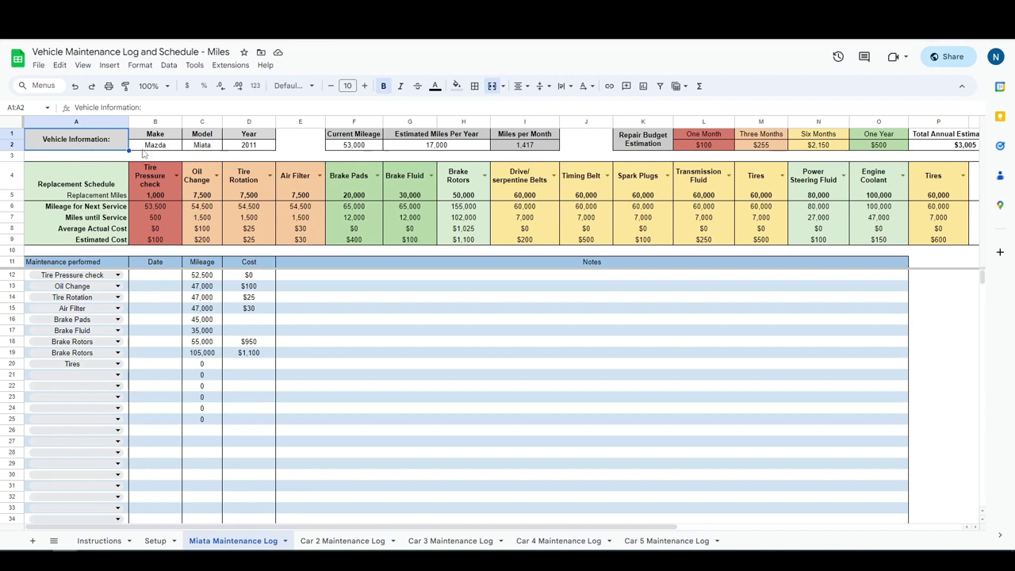
{"action": "left_click", "coordinate": [156, 149]}
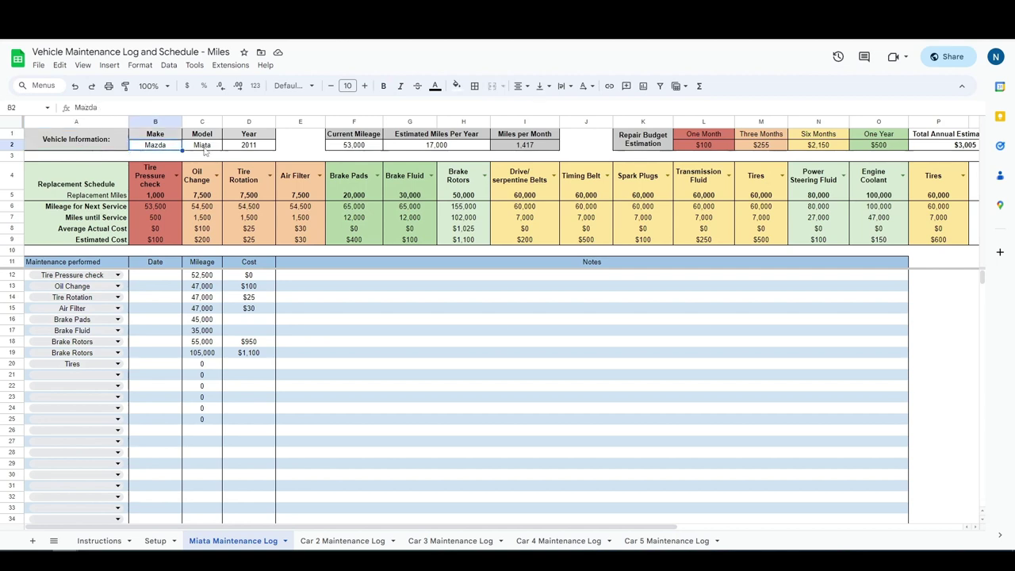
{"action": "left_click", "coordinate": [202, 151]}
{"action": "left_click", "coordinate": [248, 149]}
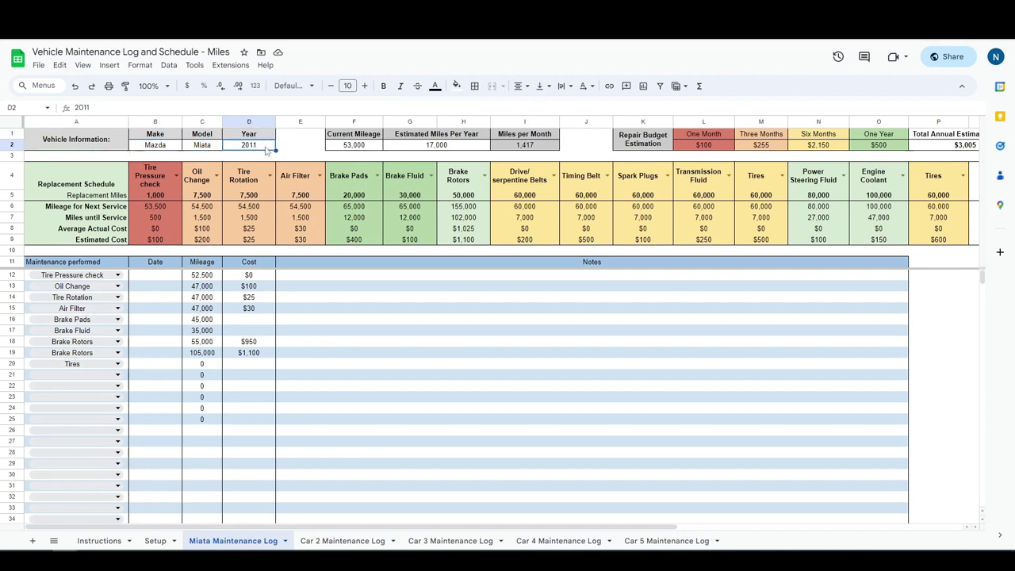
{"action": "left_click", "coordinate": [345, 148]}
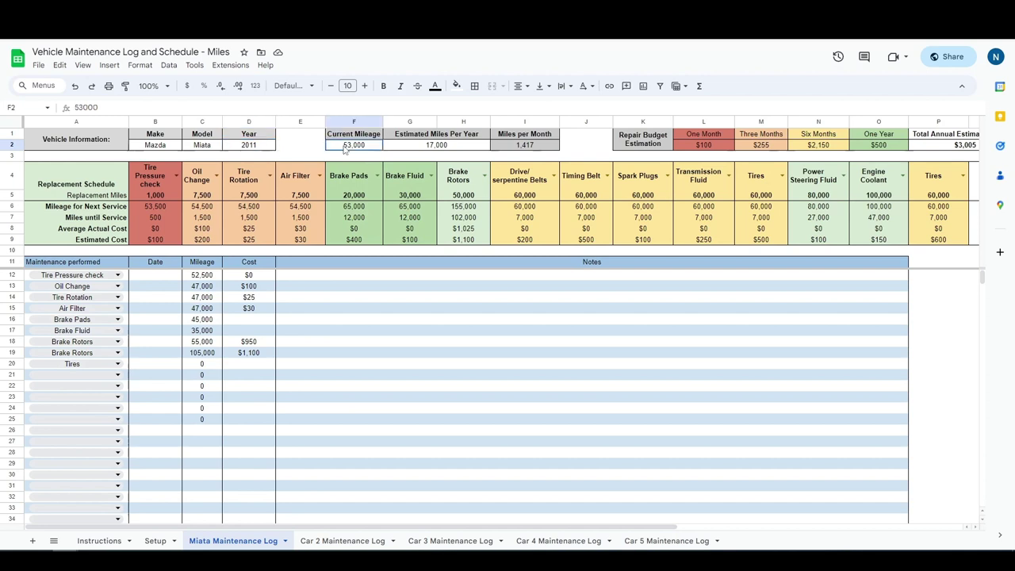
{"action": "left_click", "coordinate": [405, 150]}
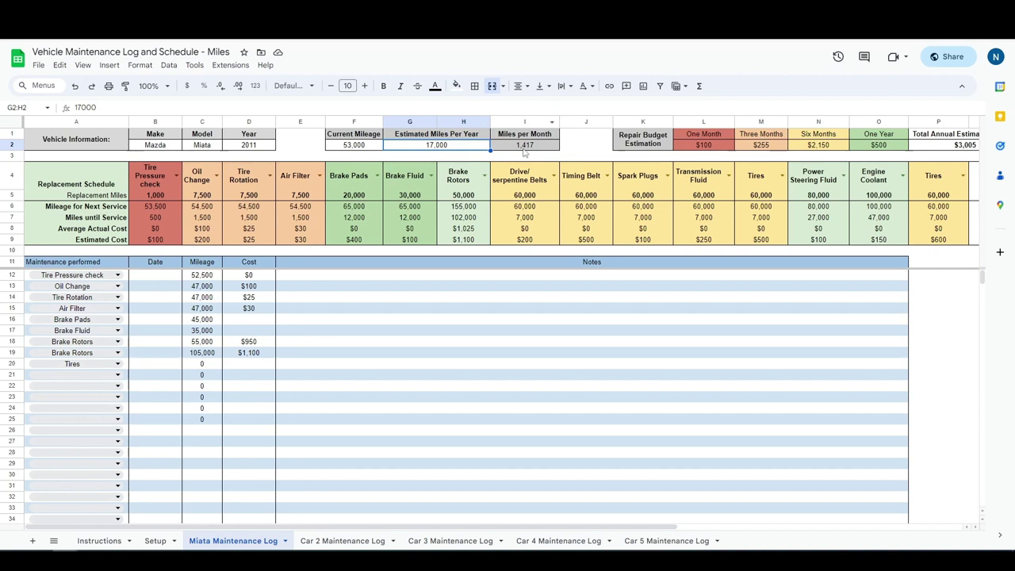
{"action": "left_click", "coordinate": [521, 150]}
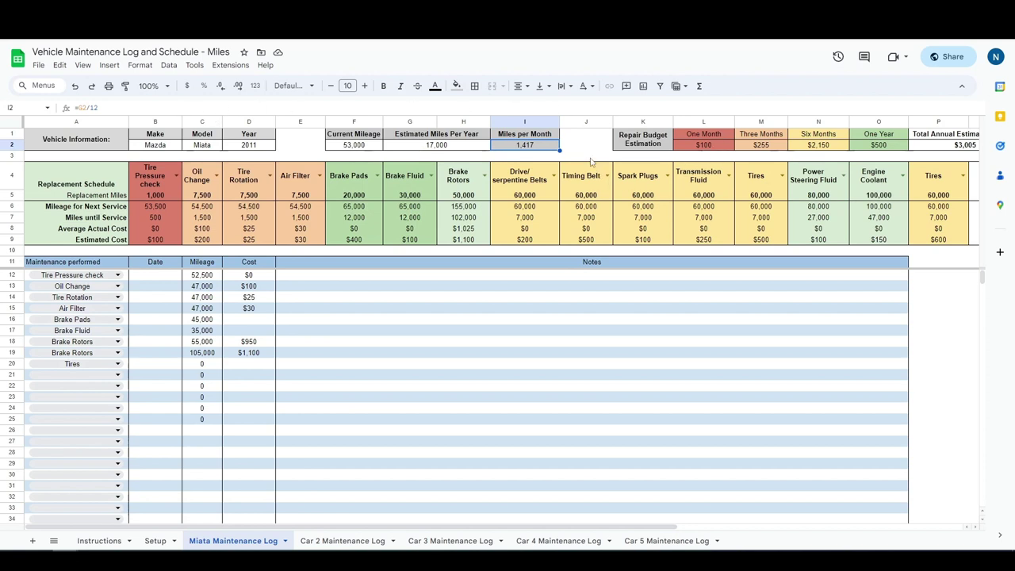
{"action": "left_click", "coordinate": [542, 156]}
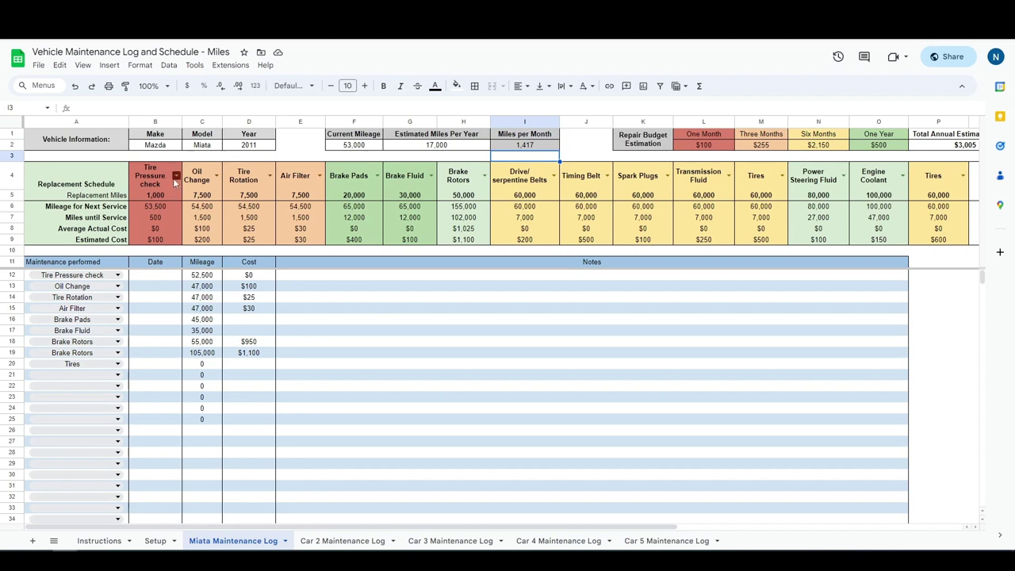
{"action": "left_click_drag", "start_coordinate": [146, 173], "coordinate": [155, 242]}
{"action": "left_click_drag", "start_coordinate": [200, 178], "coordinate": [200, 240]}
{"action": "left_click_drag", "start_coordinate": [249, 176], "coordinate": [248, 239]}
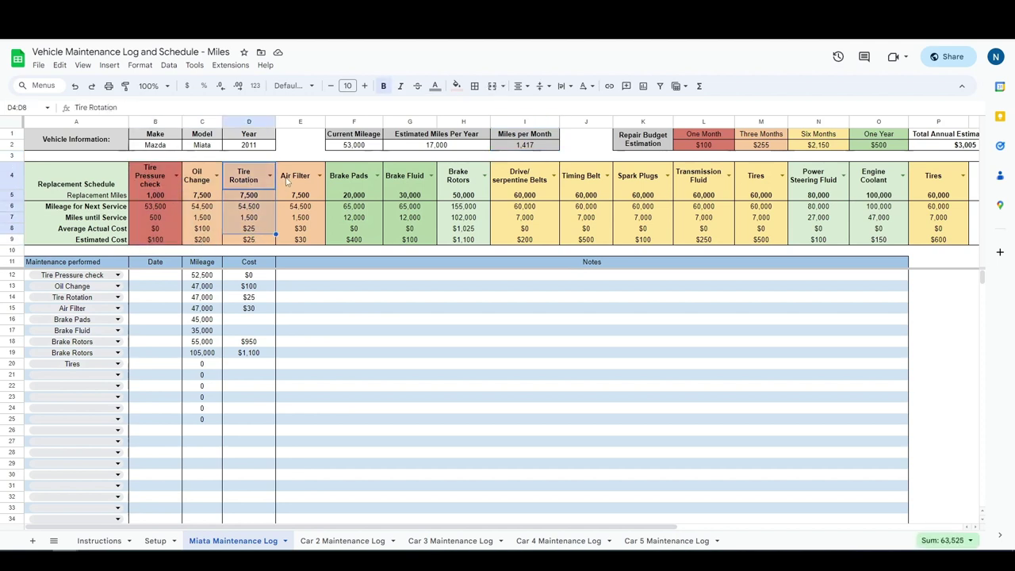
{"action": "left_click_drag", "start_coordinate": [292, 178], "coordinate": [290, 246]}
{"action": "left_click", "coordinate": [292, 239]}
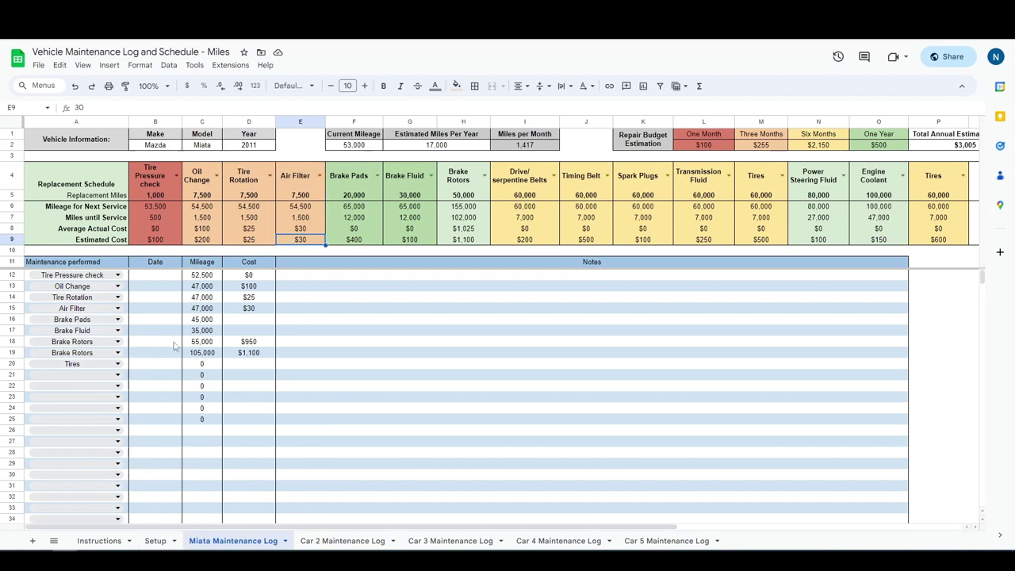
{"action": "left_click", "coordinate": [149, 181]}
{"action": "left_click", "coordinate": [201, 180]}
{"action": "left_click", "coordinate": [249, 186]}
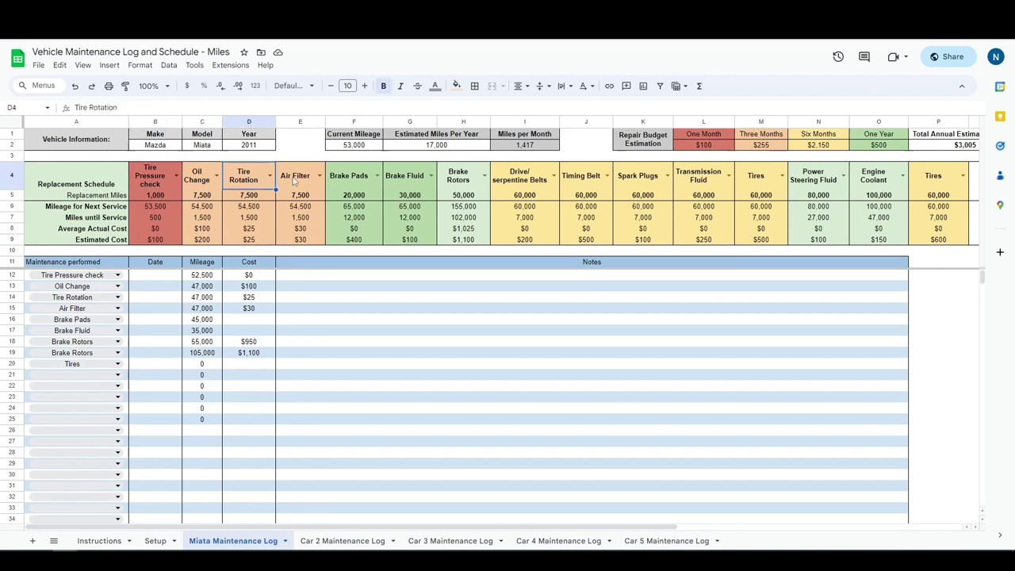
{"action": "left_click", "coordinate": [294, 181]}
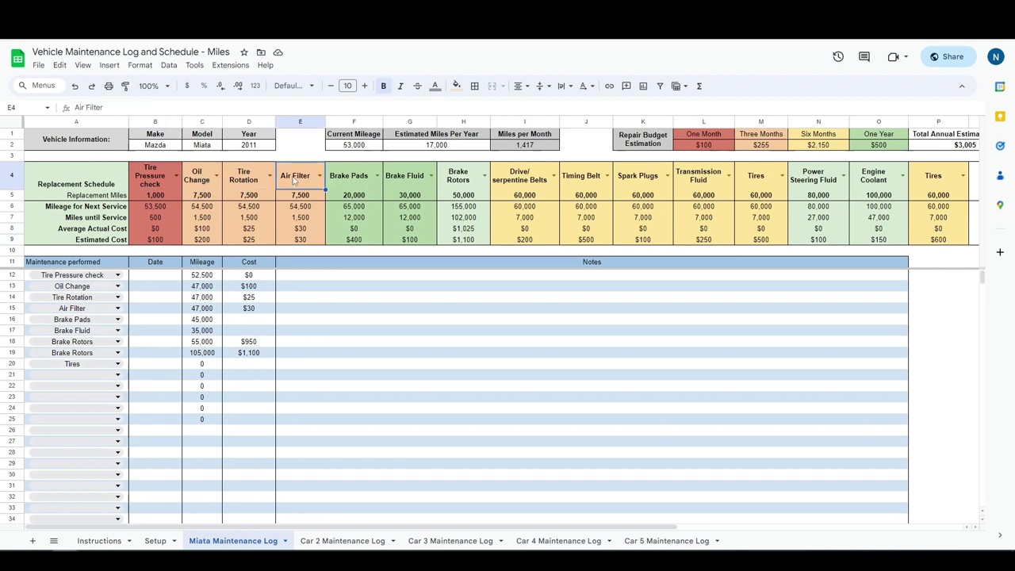
{"action": "left_click", "coordinate": [347, 181]}
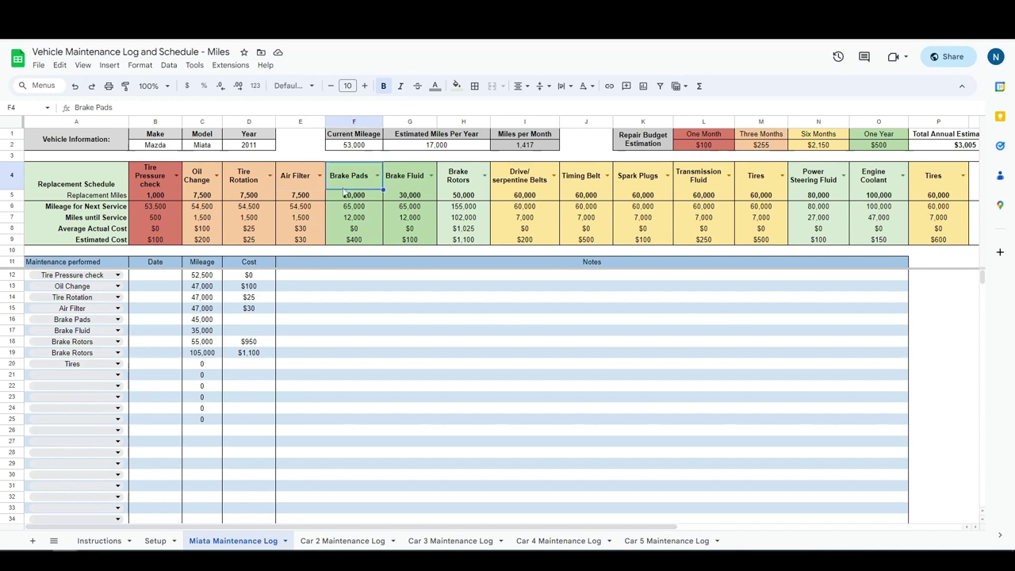
{"action": "left_click", "coordinate": [162, 179]}
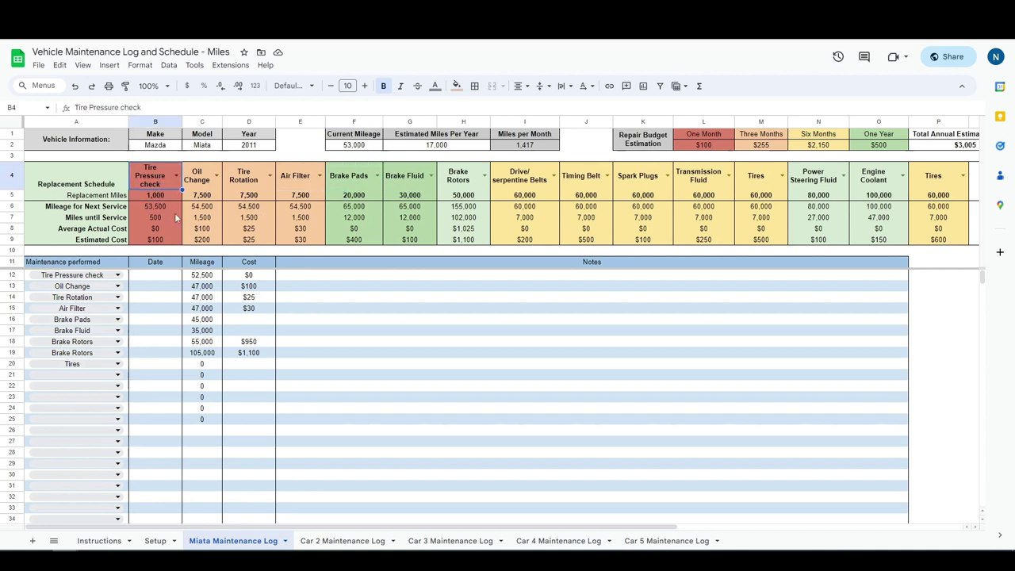
{"action": "left_click", "coordinate": [165, 198]}
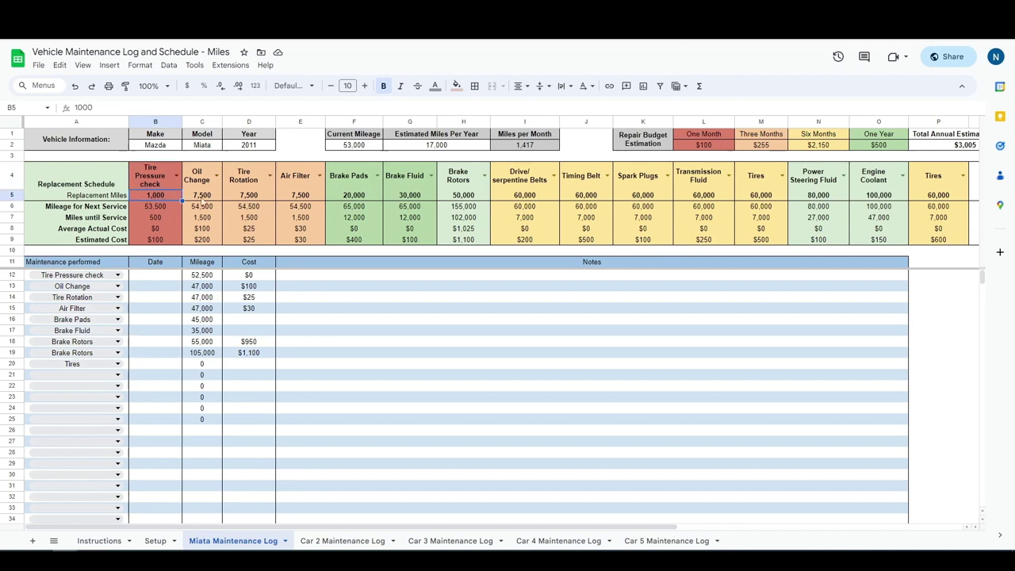
{"action": "left_click", "coordinate": [203, 200]}
{"action": "left_click", "coordinate": [201, 180]}
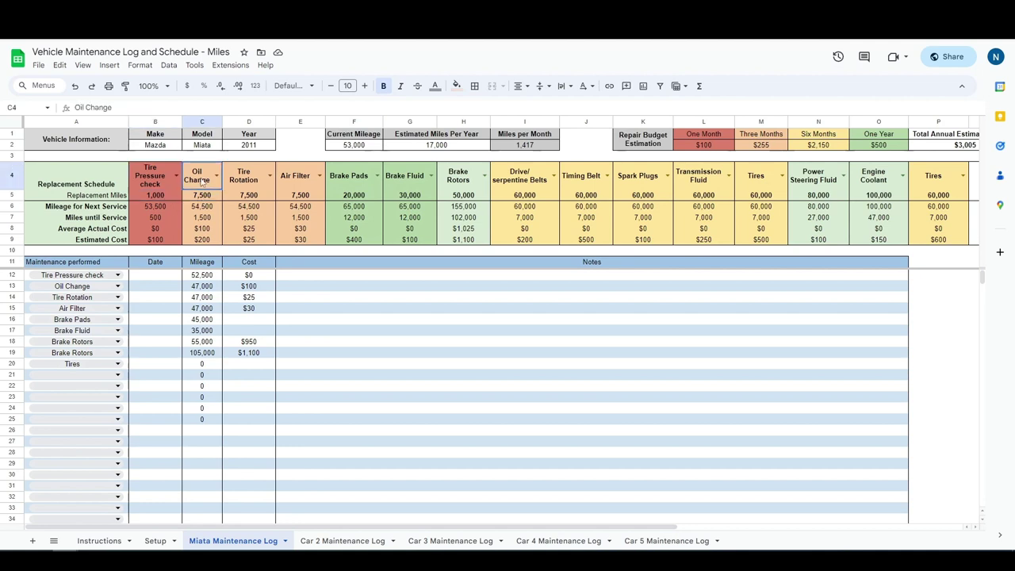
{"action": "left_click", "coordinate": [242, 186]}
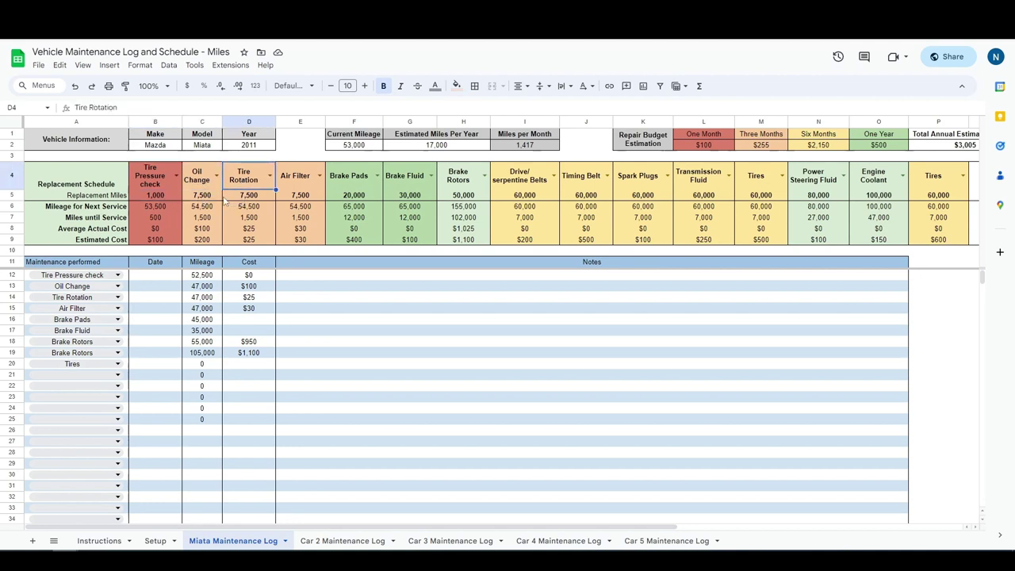
{"action": "left_click", "coordinate": [205, 197]}
{"action": "left_click", "coordinate": [211, 182]}
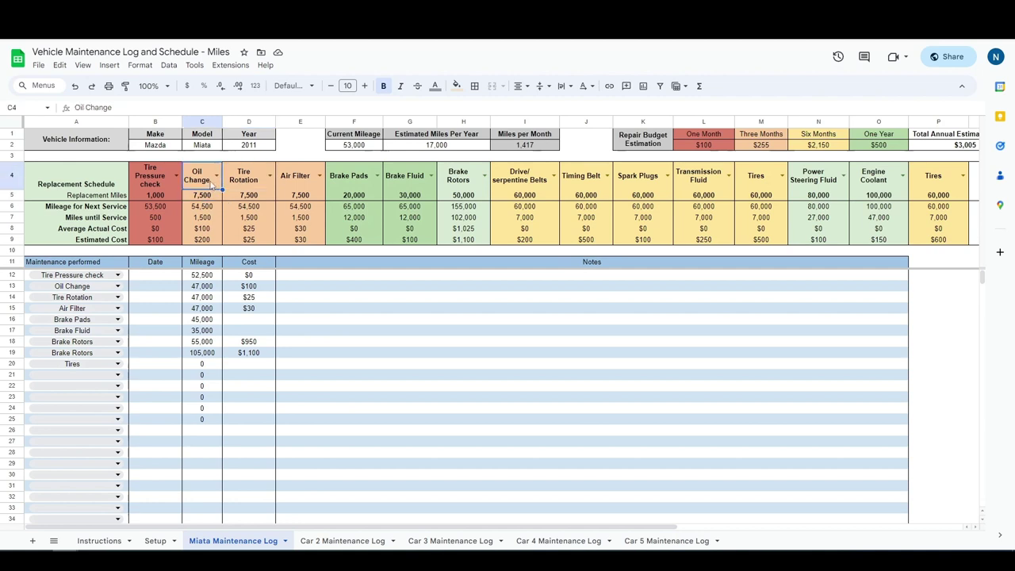
Keep Oil Change as the item for the C4 tile
{"action": "left_click", "coordinate": [217, 176]}
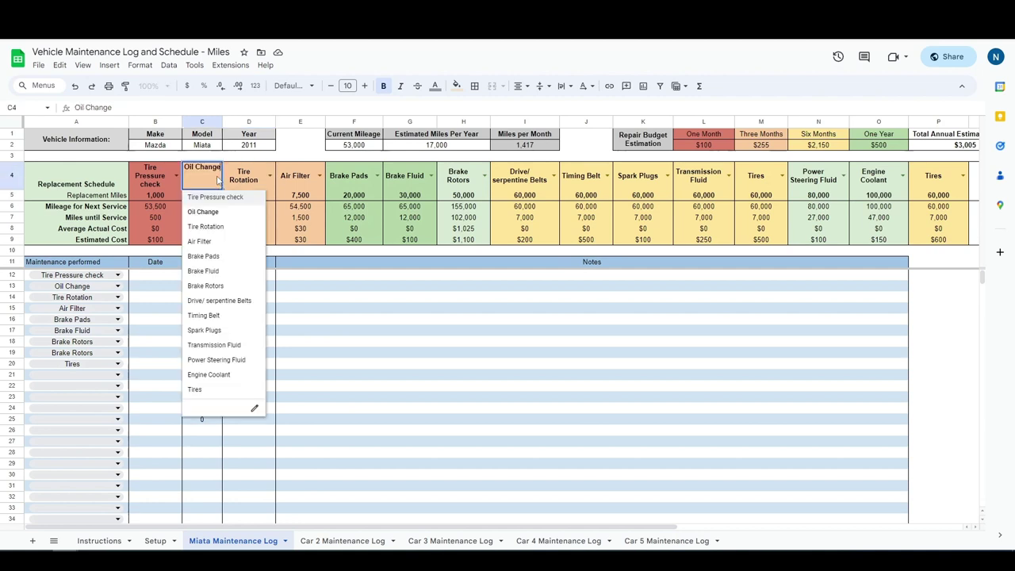
{"action": "left_click", "coordinate": [211, 212]}
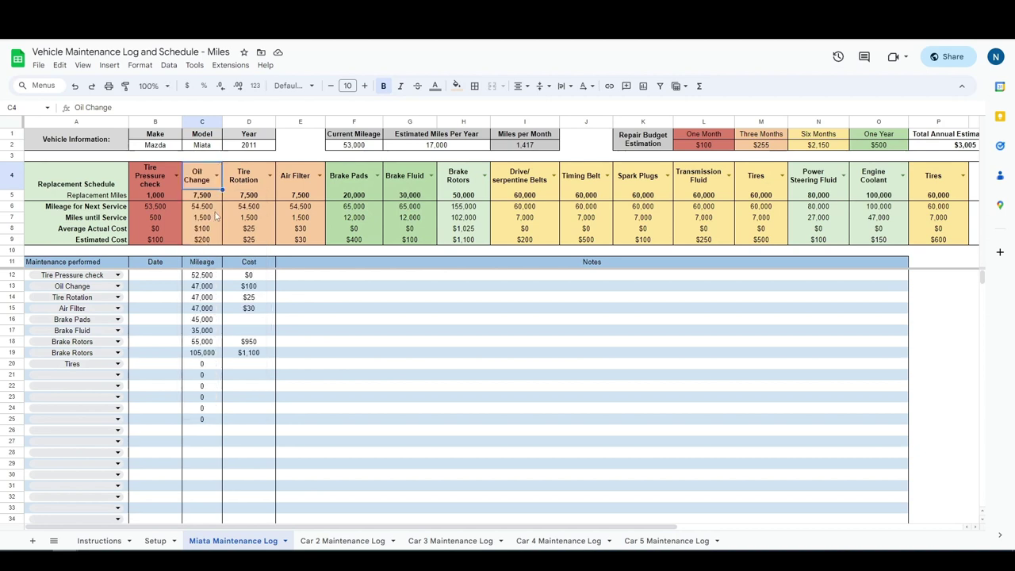
{"action": "left_click", "coordinate": [210, 199]}
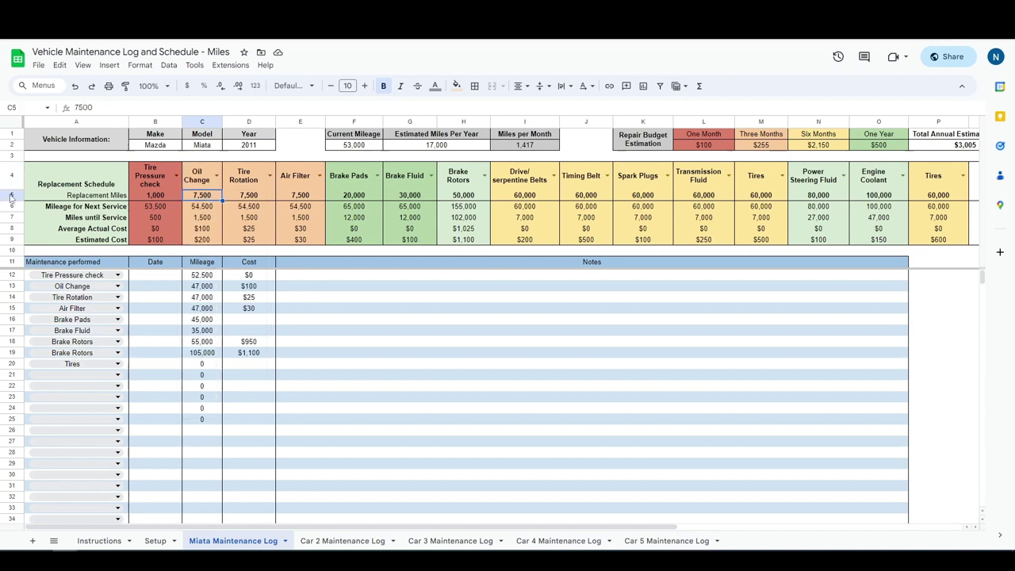
{"action": "left_click", "coordinate": [11, 198]}
{"action": "left_click", "coordinate": [202, 198]}
{"action": "left_click_drag", "start_coordinate": [240, 203], "coordinate": [194, 203]}
Set the Oil Change replacement interval in C5 to 10,000 miles, replacing an initial 5,000
{"action": "type", "text": "5000"}
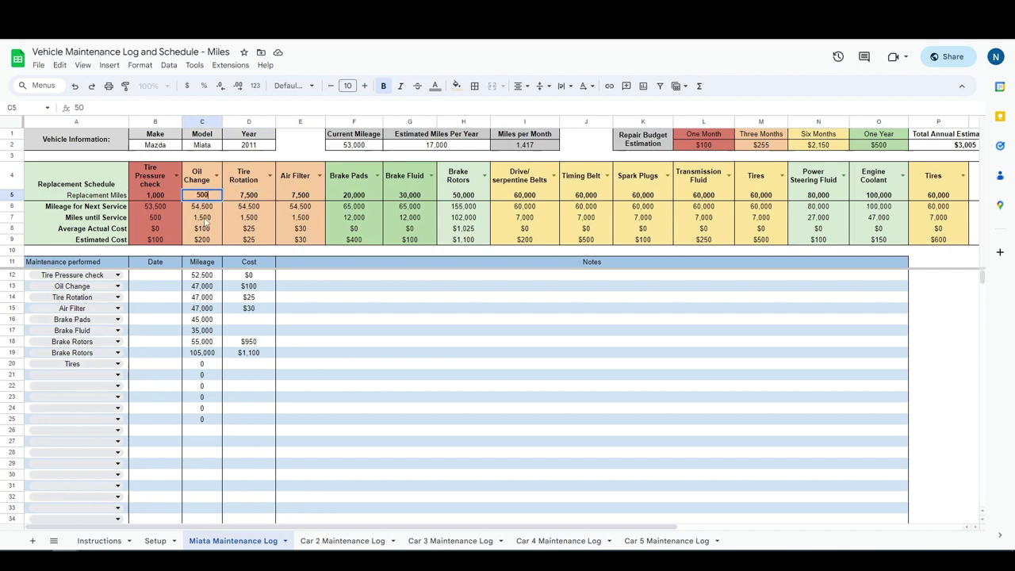
{"action": "key", "text": "Return"}
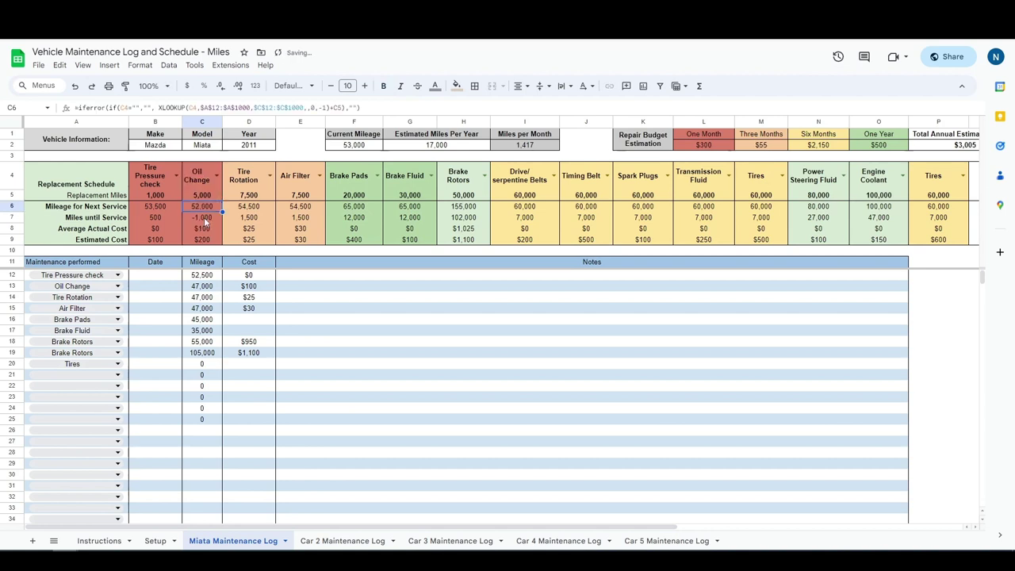
{"action": "key", "text": "Up"}
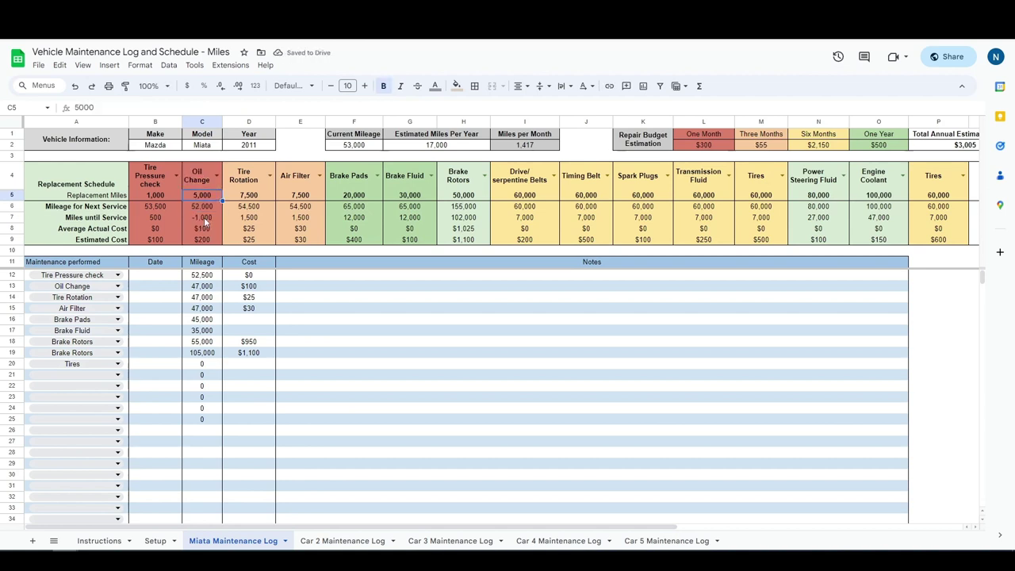
{"action": "type", "text": "10,0"}
{"action": "type", "text": "00"}
{"action": "key", "text": "Return"}
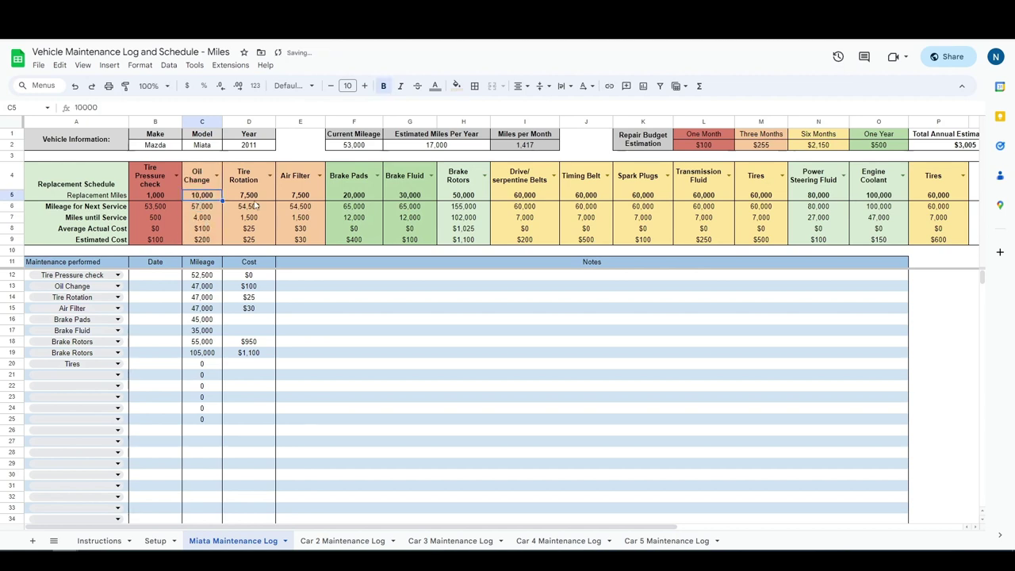
{"action": "left_click", "coordinate": [239, 200]}
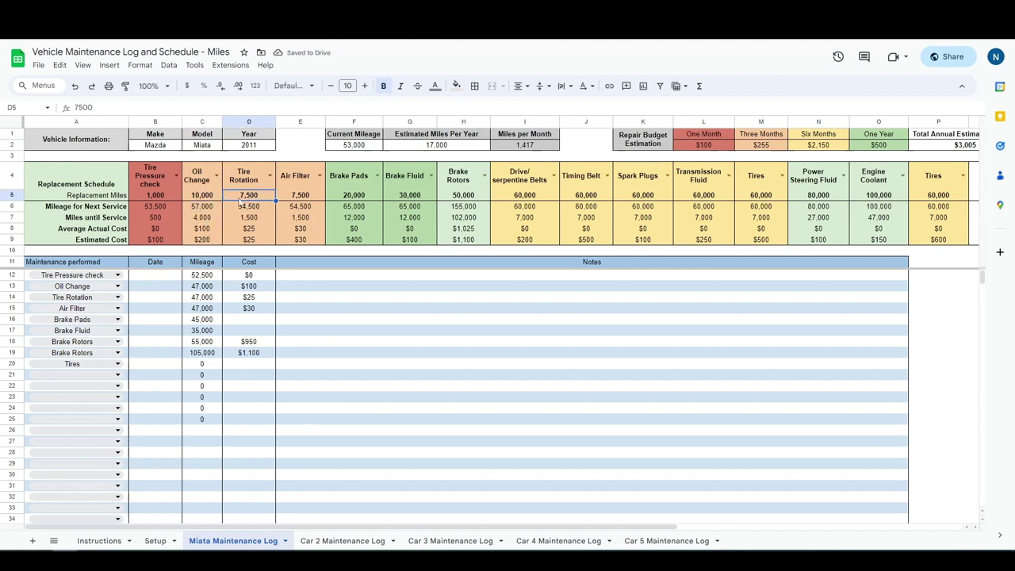
Clear the second Tires tile in column P, dropping annual repairs from $3,005 to $2,405
{"action": "left_click", "coordinate": [402, 181]}
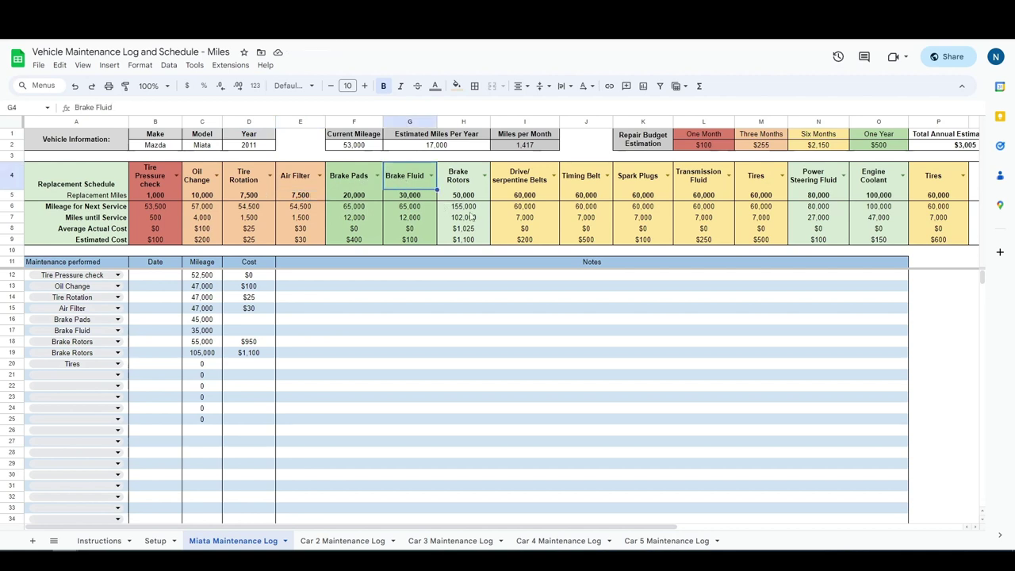
{"action": "left_click", "coordinate": [527, 183]}
{"action": "left_click", "coordinate": [587, 183]}
{"action": "left_click", "coordinate": [643, 181]}
{"action": "left_click", "coordinate": [702, 180]}
{"action": "left_click", "coordinate": [763, 184]}
{"action": "left_click", "coordinate": [818, 180]}
{"action": "left_click", "coordinate": [885, 182]}
{"action": "left_click", "coordinate": [938, 185]}
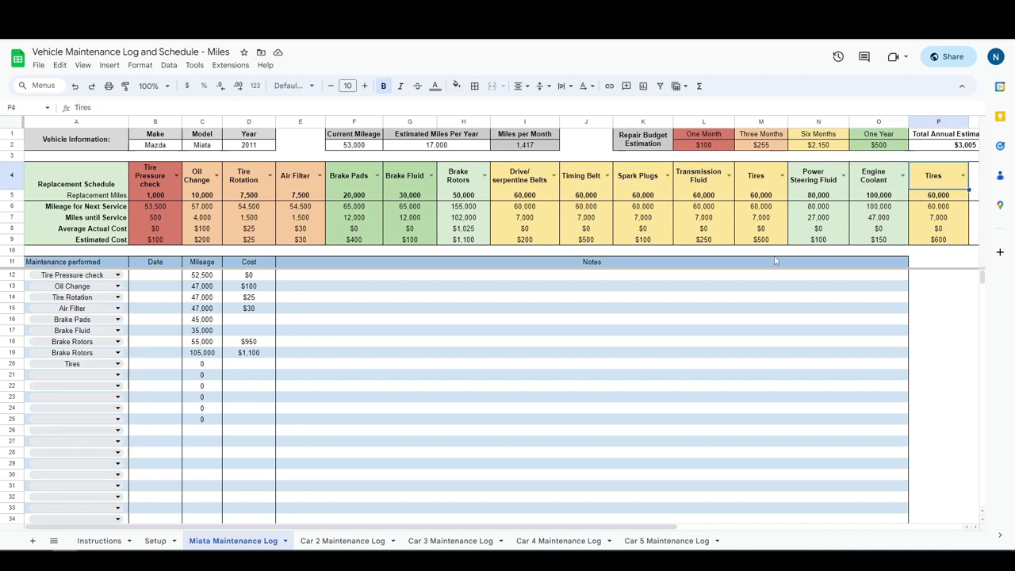
{"action": "left_click", "coordinate": [930, 239]}
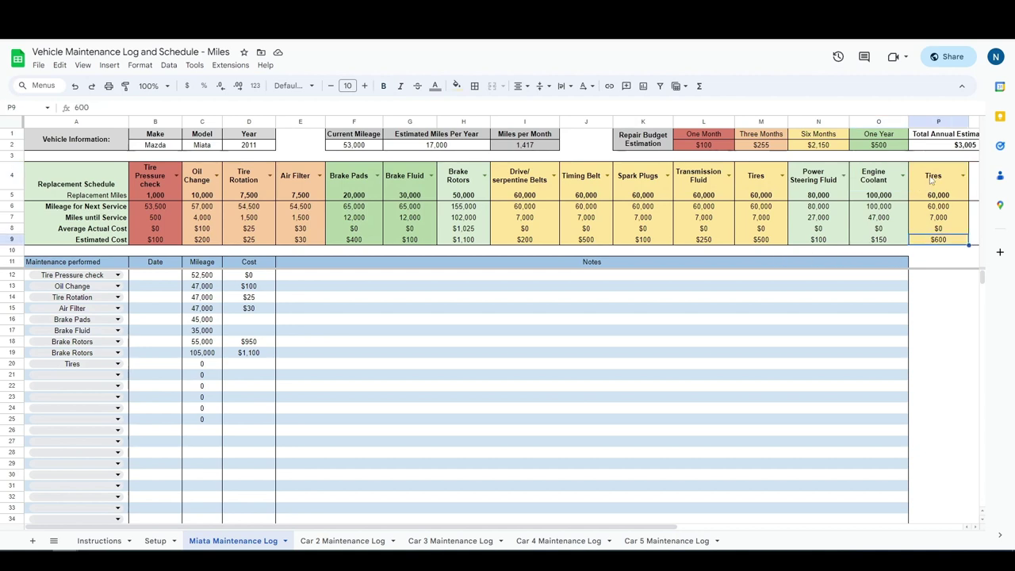
{"action": "left_click", "coordinate": [933, 181], "text": "shift"}
{"action": "key", "text": "Delete"}
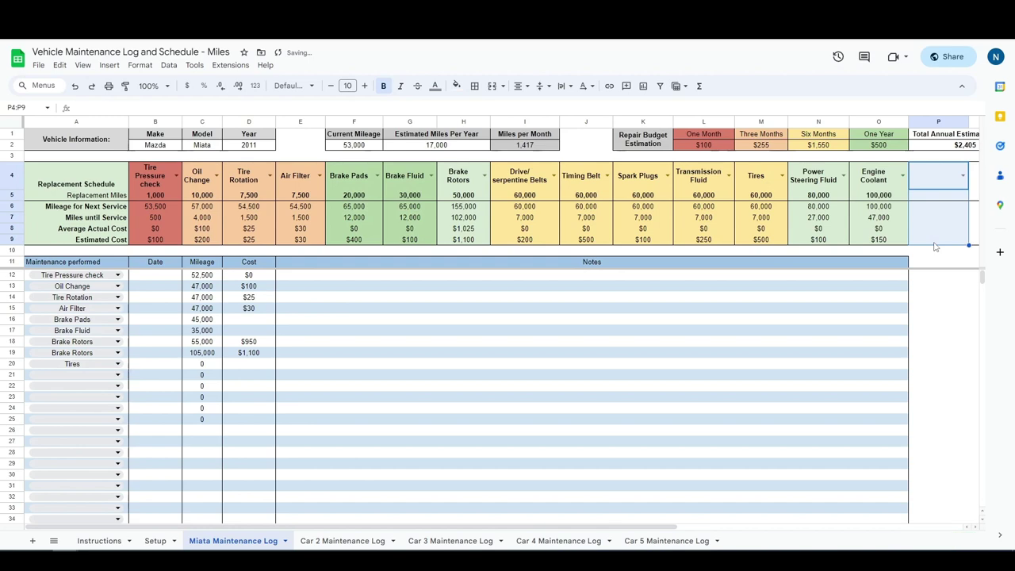
{"action": "left_click", "coordinate": [934, 189]}
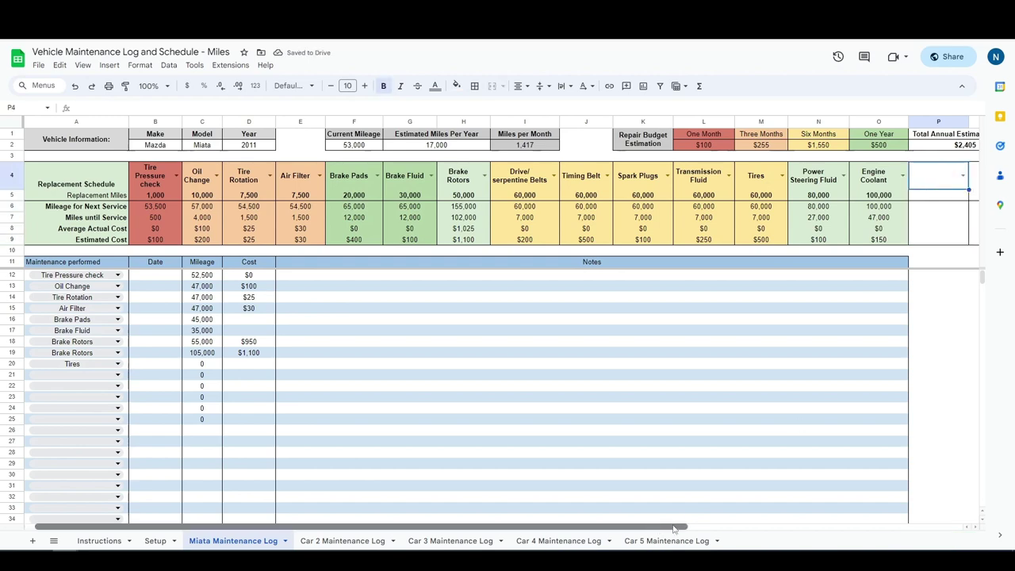
Scroll to the empty tiles on the right and show P4's maintenance item list
{"action": "left_click_drag", "start_coordinate": [695, 526], "coordinate": [952, 527]}
{"action": "key", "text": "Down"}
{"action": "key", "text": "Down"}
{"action": "left_click", "coordinate": [487, 189]}
{"action": "left_click", "coordinate": [550, 178]}
{"action": "left_click", "coordinate": [579, 184]}
{"action": "left_click", "coordinate": [623, 181]}
{"action": "left_click", "coordinate": [682, 180]}
{"action": "left_click", "coordinate": [743, 189]}
{"action": "left_click", "coordinate": [481, 184]}
{"action": "left_click", "coordinate": [498, 177]}
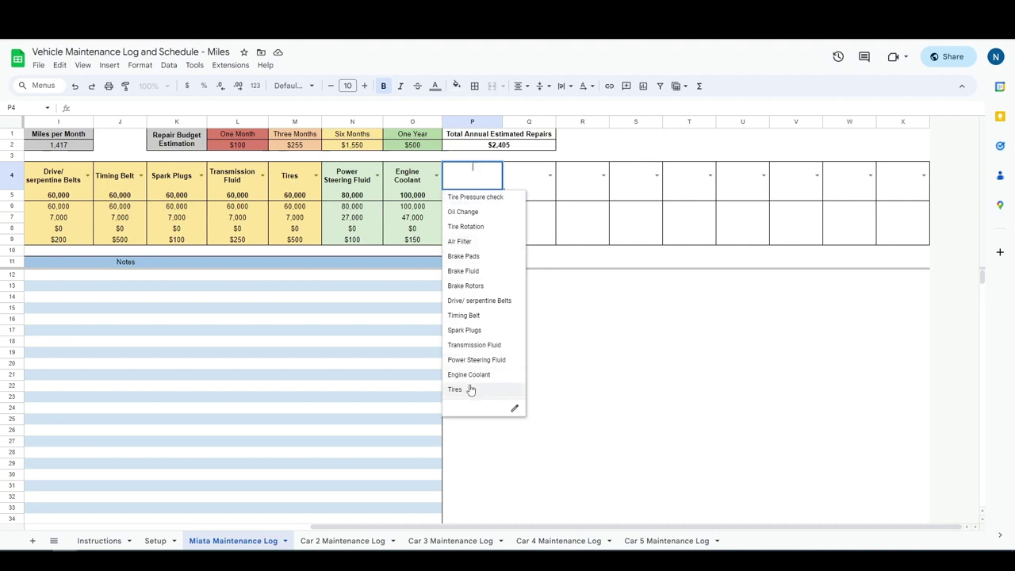
Choose Tires for the empty P4 tile and enter 70,000 replacement miles in P5
{"action": "left_click", "coordinate": [568, 282]}
{"action": "left_click", "coordinate": [496, 176]}
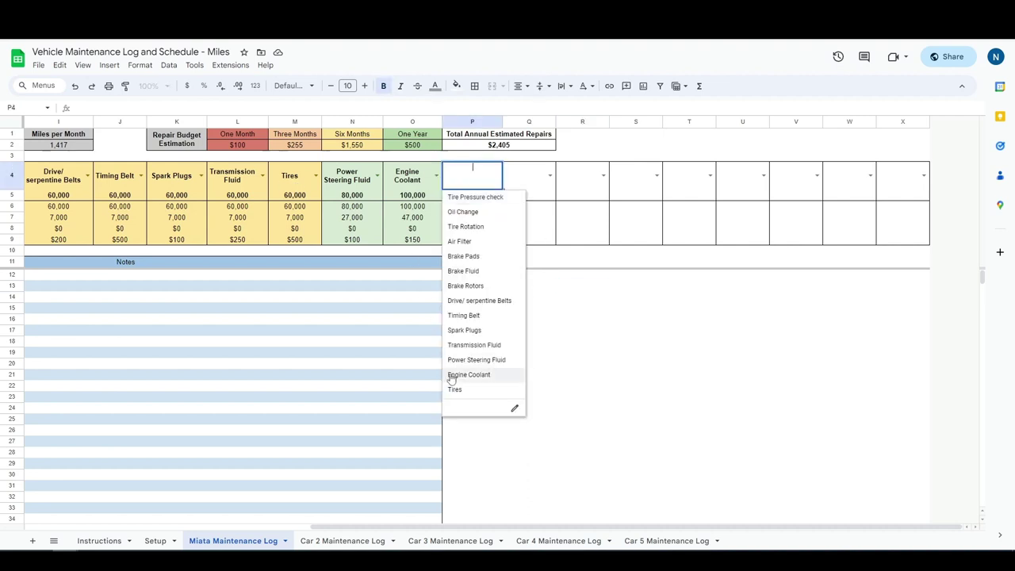
{"action": "left_click", "coordinate": [461, 388]}
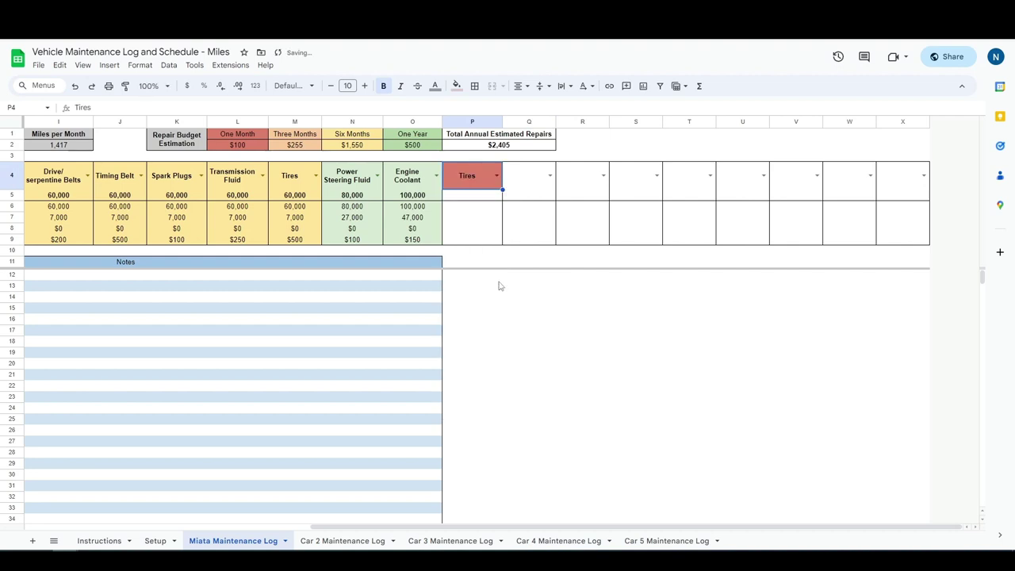
{"action": "left_click", "coordinate": [471, 198]}
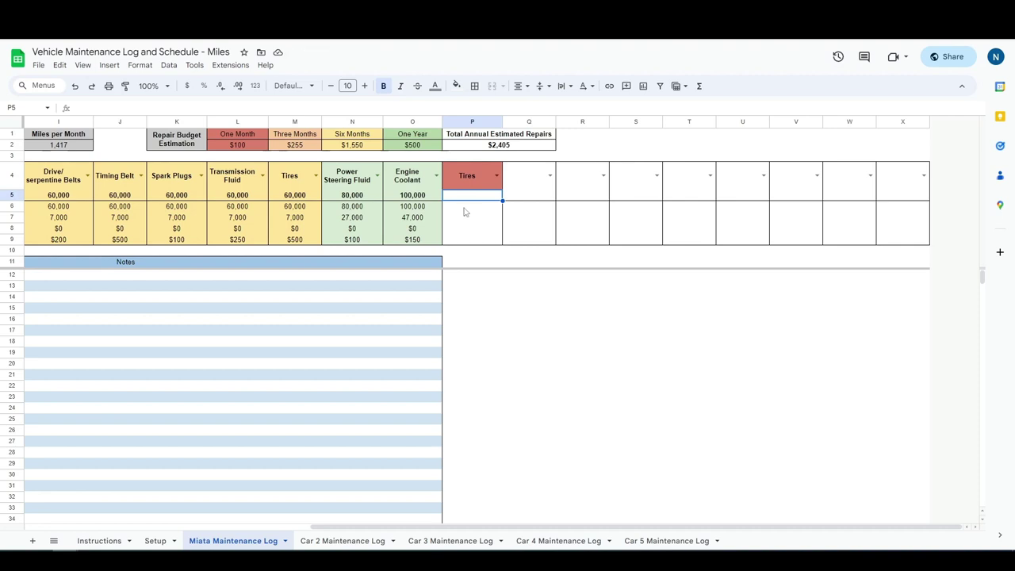
{"action": "type", "text": "70,000"}
{"action": "key", "text": "Return"}
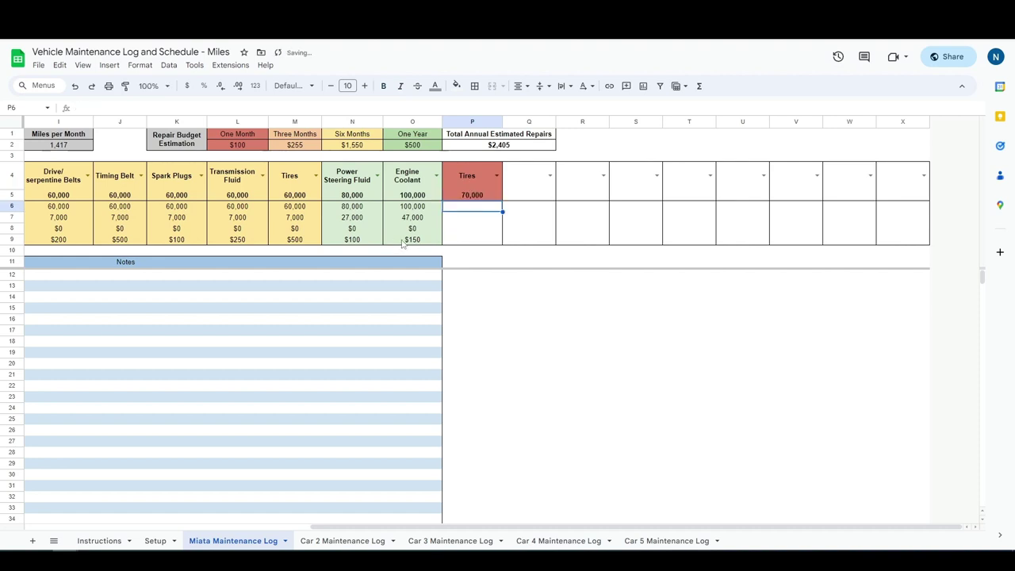
{"action": "key", "text": "Down"}
{"action": "key", "text": "Down"}
{"action": "key", "text": "Down"}
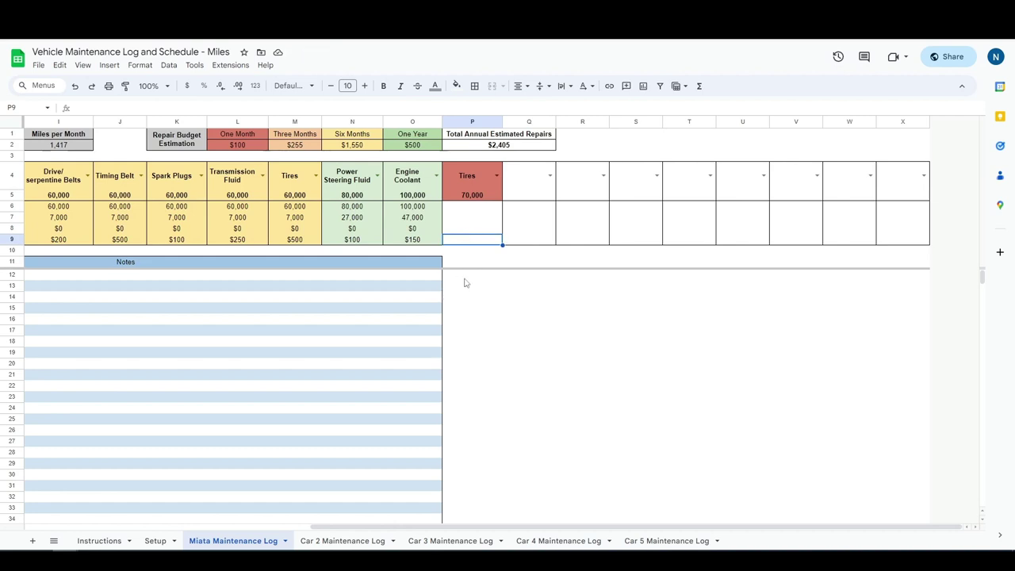
{"action": "left_click_drag", "start_coordinate": [532, 181], "coordinate": [533, 238]}
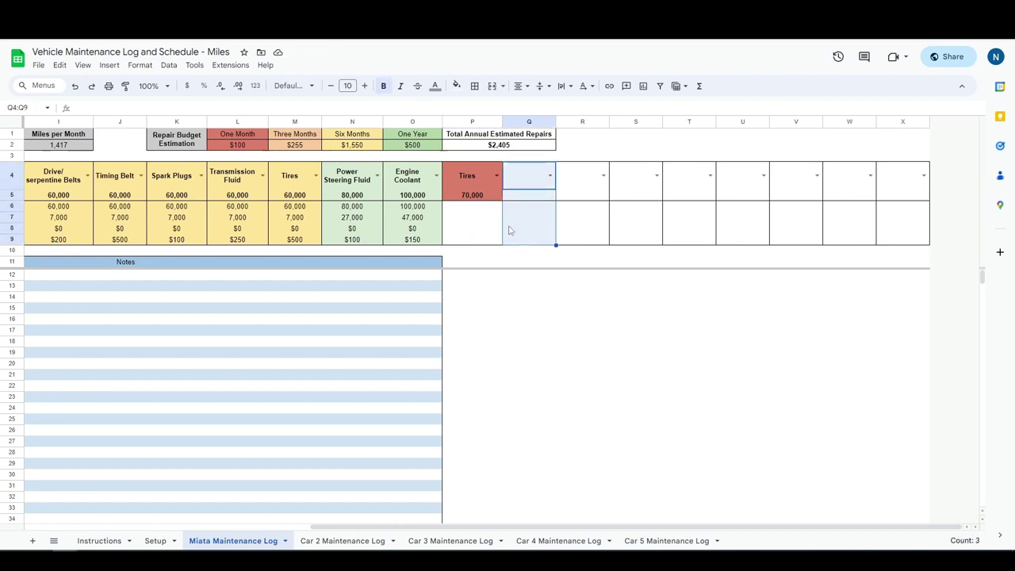
{"action": "key", "text": "ctrl+c"}
{"action": "left_click", "coordinate": [473, 178]}
{"action": "key", "text": "ctrl+v"}
{"action": "left_click", "coordinate": [491, 215]}
{"action": "left_click", "coordinate": [488, 228]}
{"action": "left_click", "coordinate": [489, 239]}
{"action": "left_click", "coordinate": [486, 218]}
{"action": "left_click", "coordinate": [484, 211]}
{"action": "left_click", "coordinate": [486, 219]}
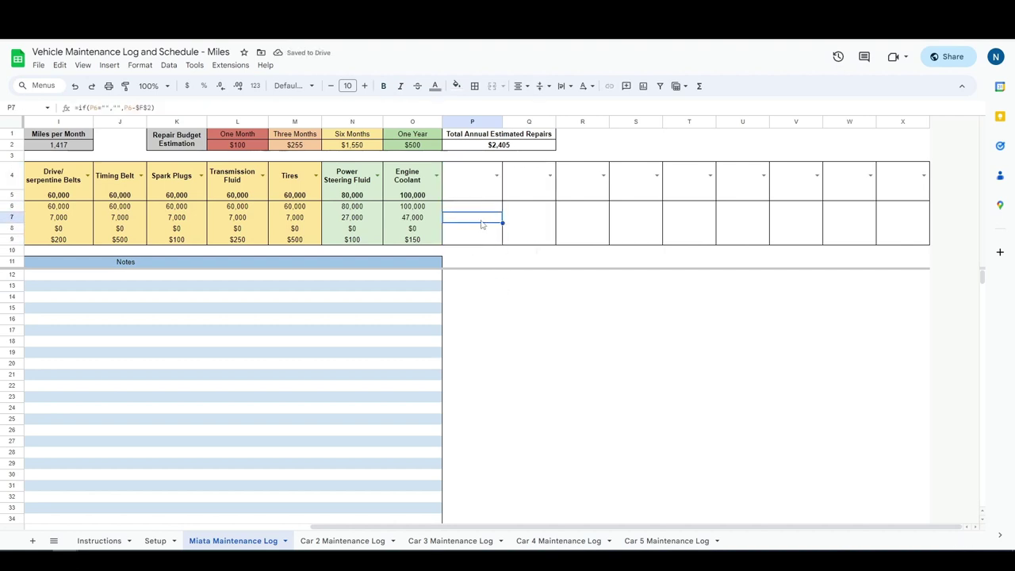
{"action": "left_click", "coordinate": [481, 208]}
{"action": "left_click", "coordinate": [483, 184]}
{"action": "left_click", "coordinate": [493, 184]}
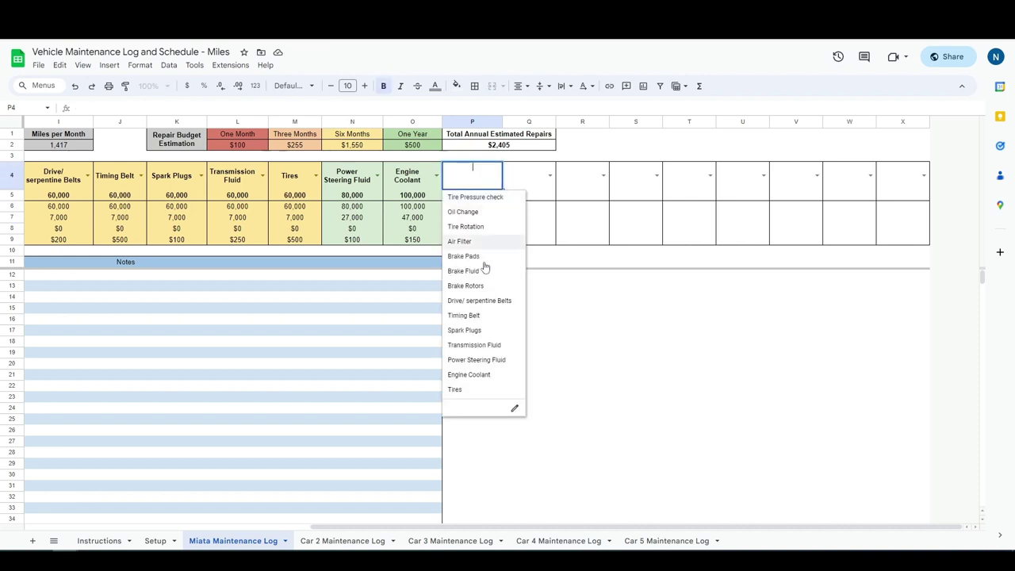
{"action": "left_click", "coordinate": [535, 362]}
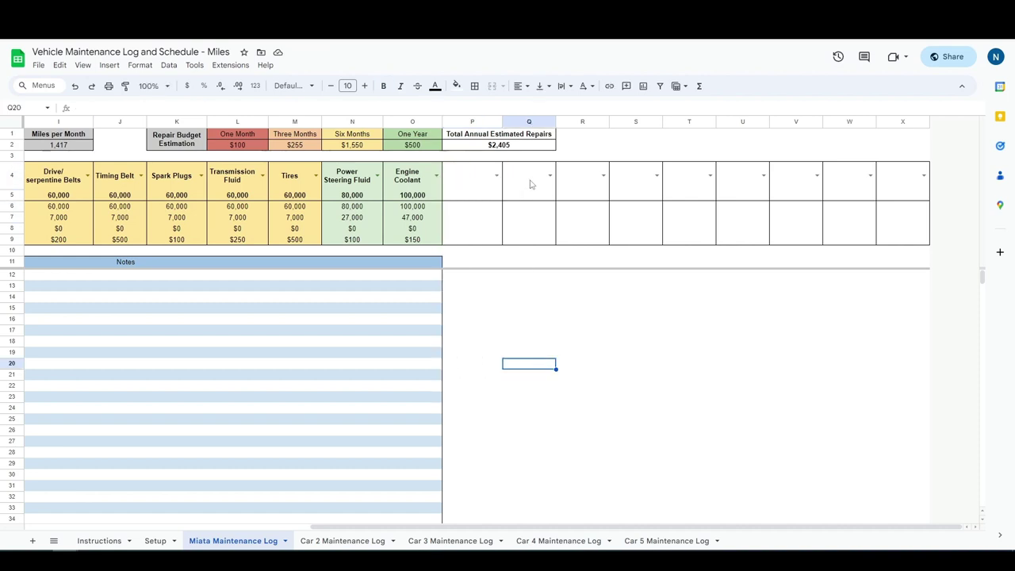
{"action": "left_click_drag", "start_coordinate": [413, 178], "coordinate": [420, 242]}
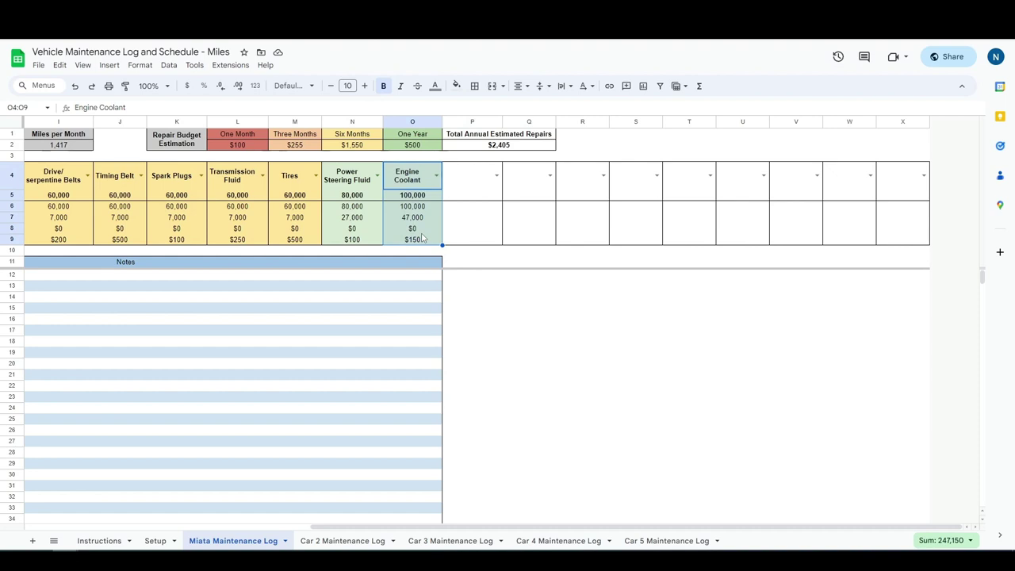
{"action": "left_click", "coordinate": [412, 184]}
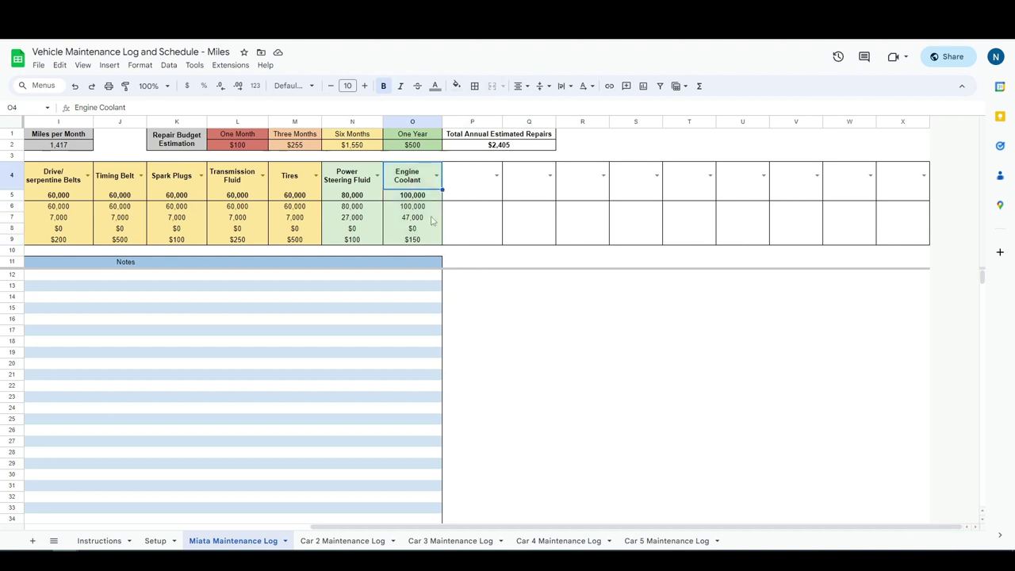
{"action": "key", "text": "ctrl+z"}
{"action": "key", "text": "ctrl+z"}
{"action": "key", "text": "ctrl+z"}
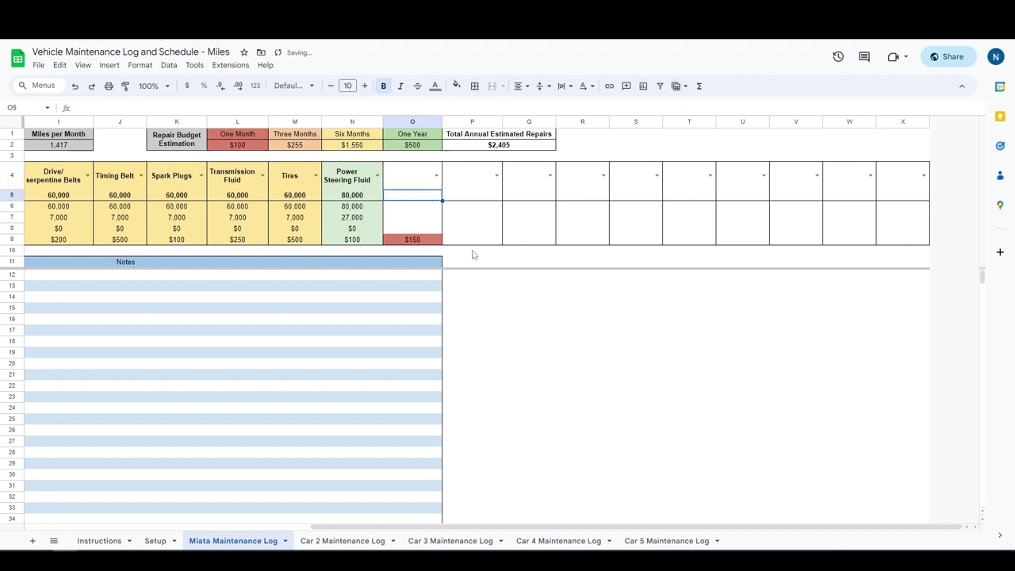
{"action": "left_click", "coordinate": [421, 241]}
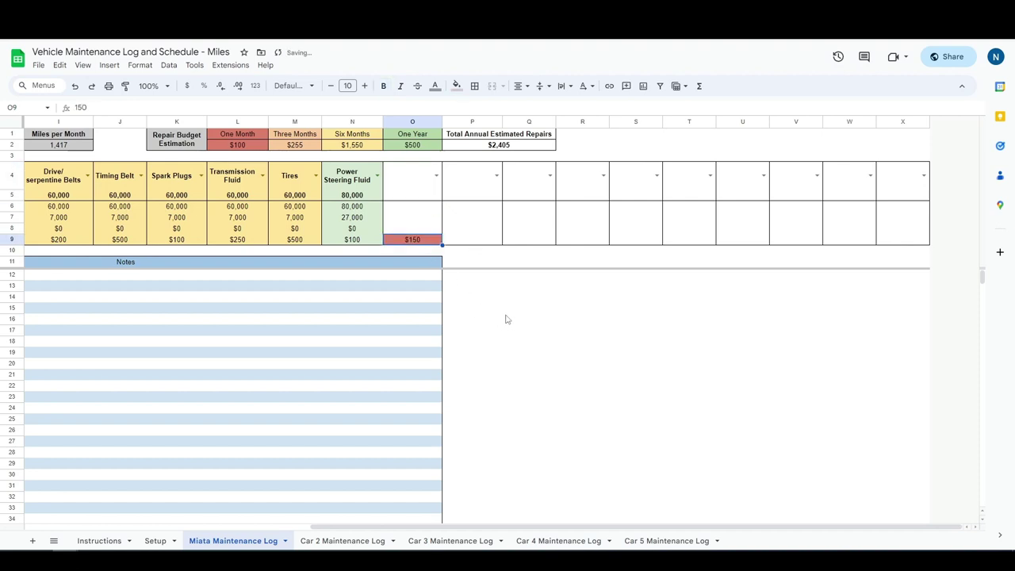
{"action": "key", "text": "Delete"}
{"action": "left_click", "coordinate": [401, 217]}
{"action": "left_click", "coordinate": [412, 229]}
{"action": "left_click", "coordinate": [414, 216]}
{"action": "left_click", "coordinate": [414, 210]}
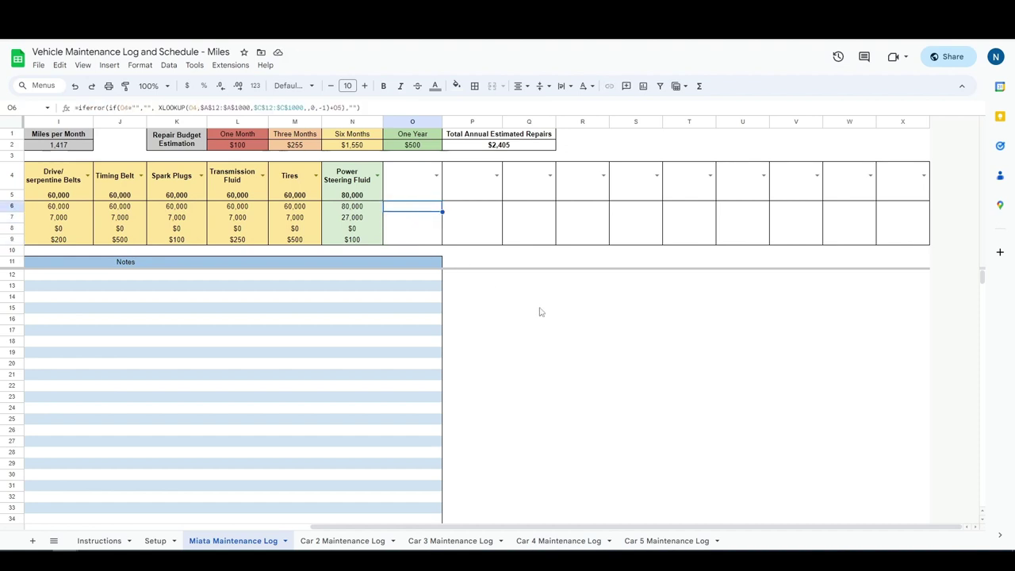
{"action": "key", "text": "ctrl+z"}
{"action": "key", "text": "ctrl+z"}
{"action": "key", "text": "ctrl+z"}
Choose Tires for P4 and enter 70,000 replacement miles in P5
{"action": "left_click", "coordinate": [486, 185]}
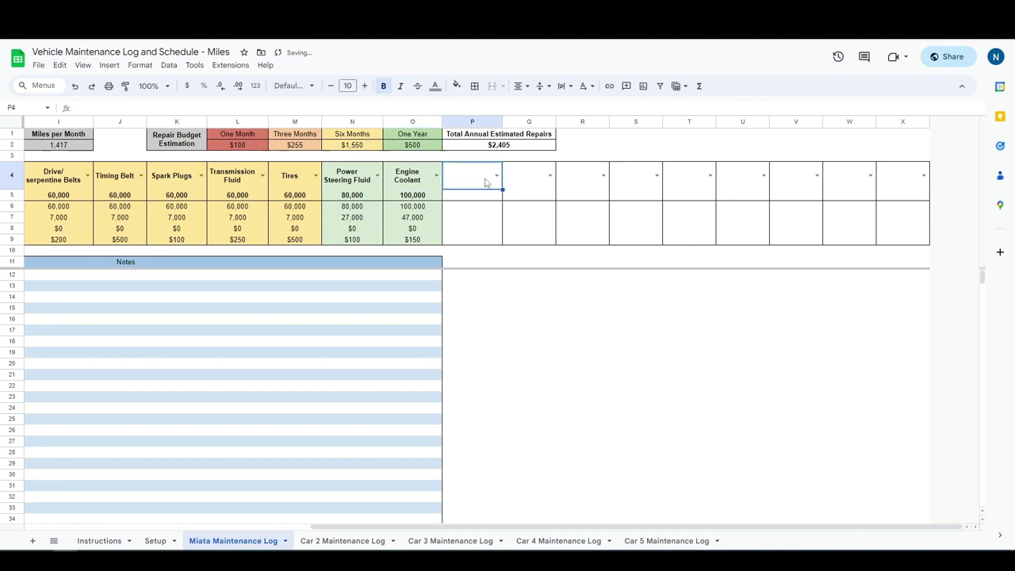
{"action": "left_click", "coordinate": [496, 177]}
{"action": "left_click", "coordinate": [484, 390]}
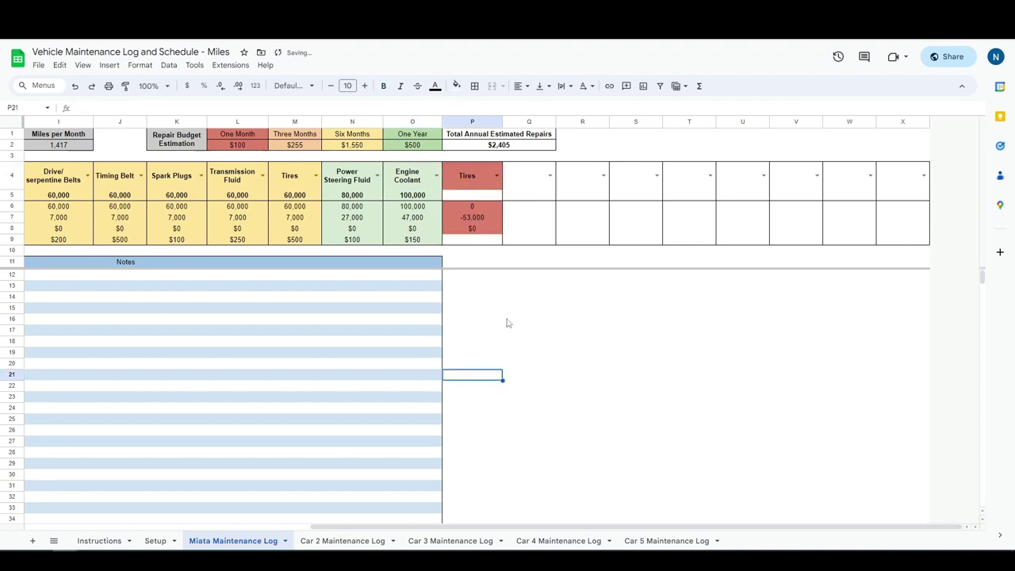
{"action": "left_click", "coordinate": [480, 197]}
{"action": "type", "text": "70,000"}
{"action": "key", "text": "Return"}
Enter a $900 estimated cost in P9 for the Tires tile
{"action": "left_click", "coordinate": [484, 241]}
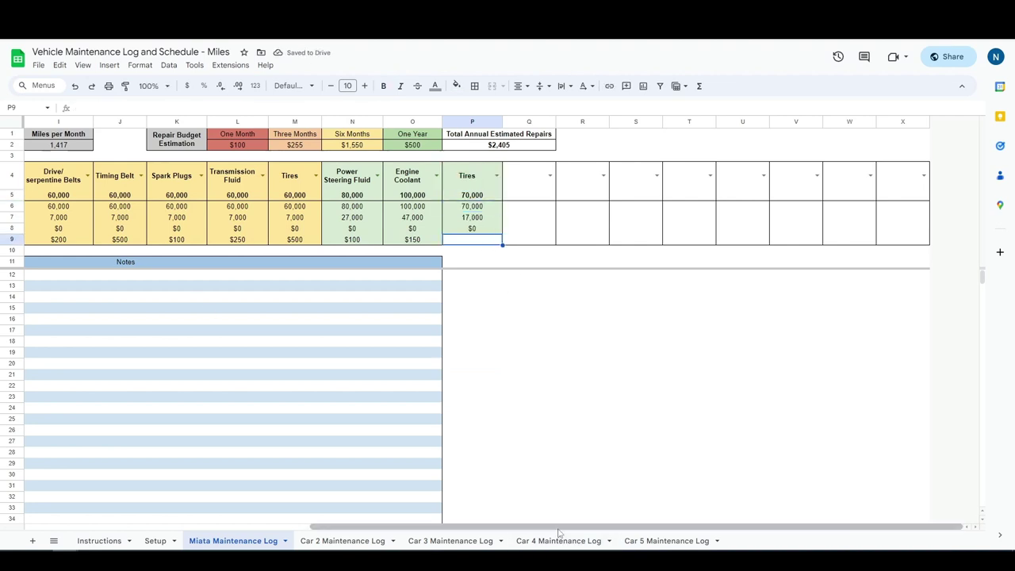
{"action": "left_click_drag", "start_coordinate": [555, 526], "coordinate": [283, 525]}
{"action": "left_click", "coordinate": [114, 242]}
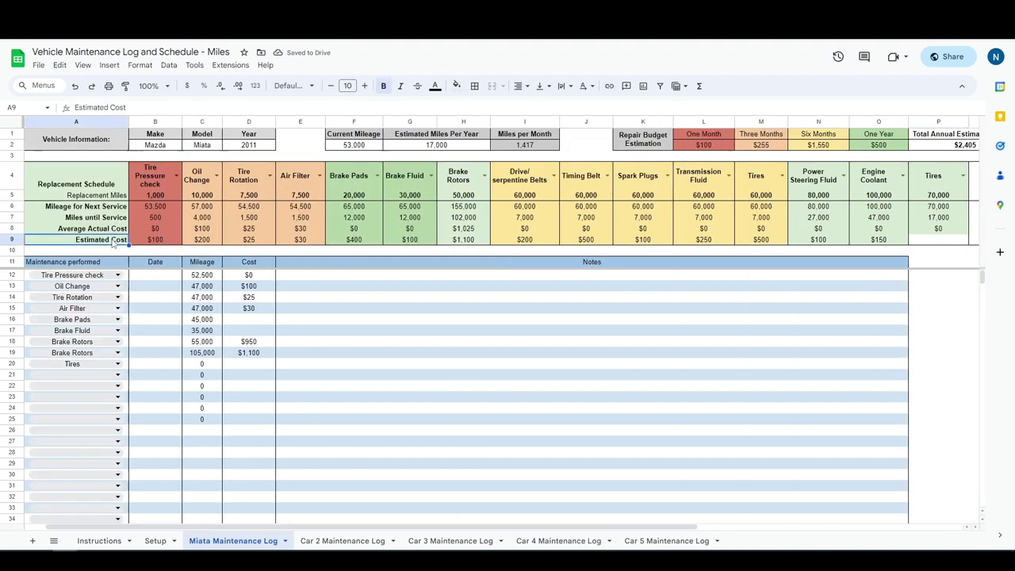
{"action": "left_click_drag", "start_coordinate": [446, 527], "coordinate": [681, 528]}
{"action": "left_click", "coordinate": [580, 241]}
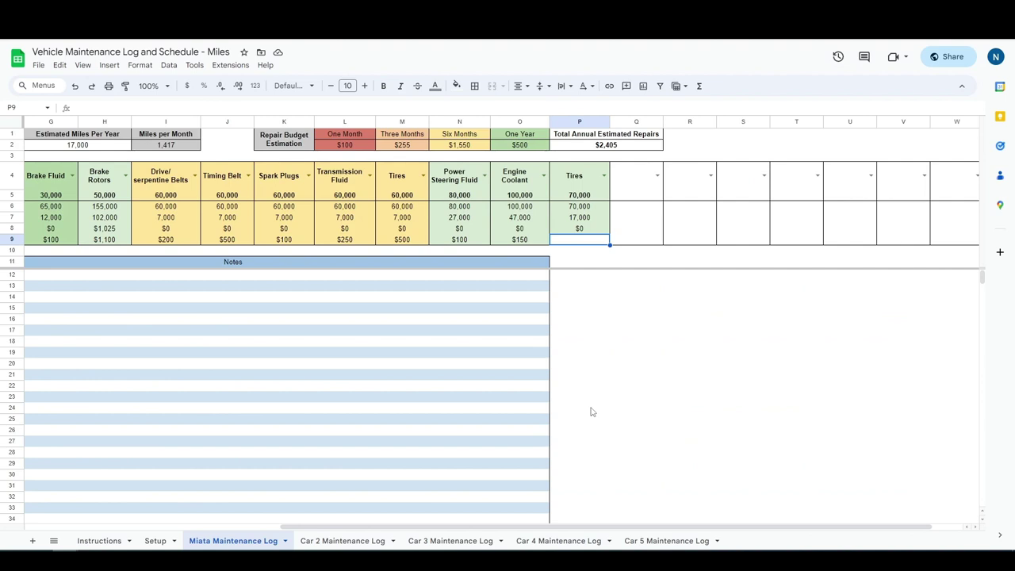
{"action": "type", "text": "900"}
{"action": "key", "text": "Return"}
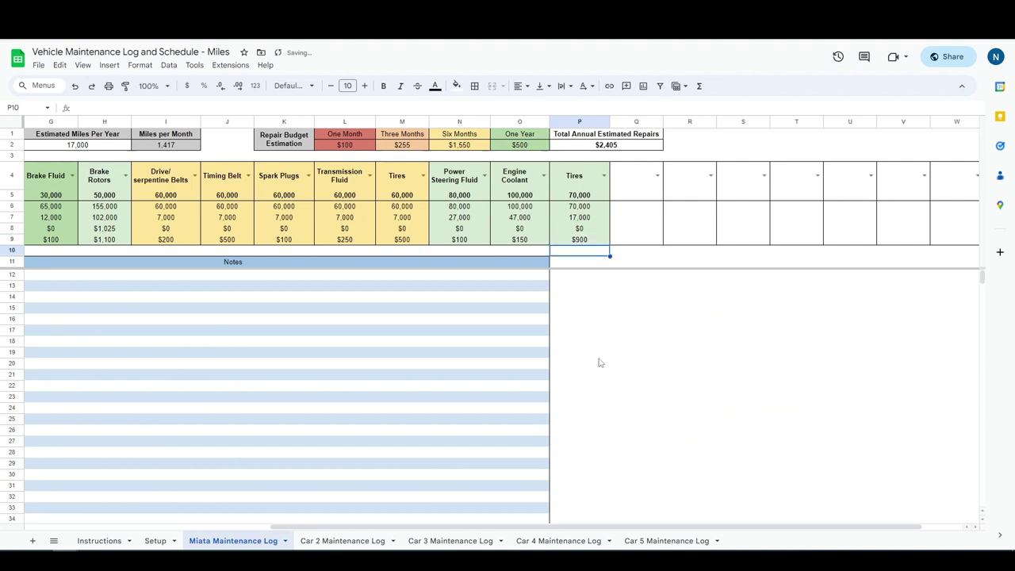
{"action": "left_click", "coordinate": [587, 241]}
{"action": "left_click_drag", "start_coordinate": [580, 177], "coordinate": [574, 246]}
{"action": "left_click", "coordinate": [573, 243]}
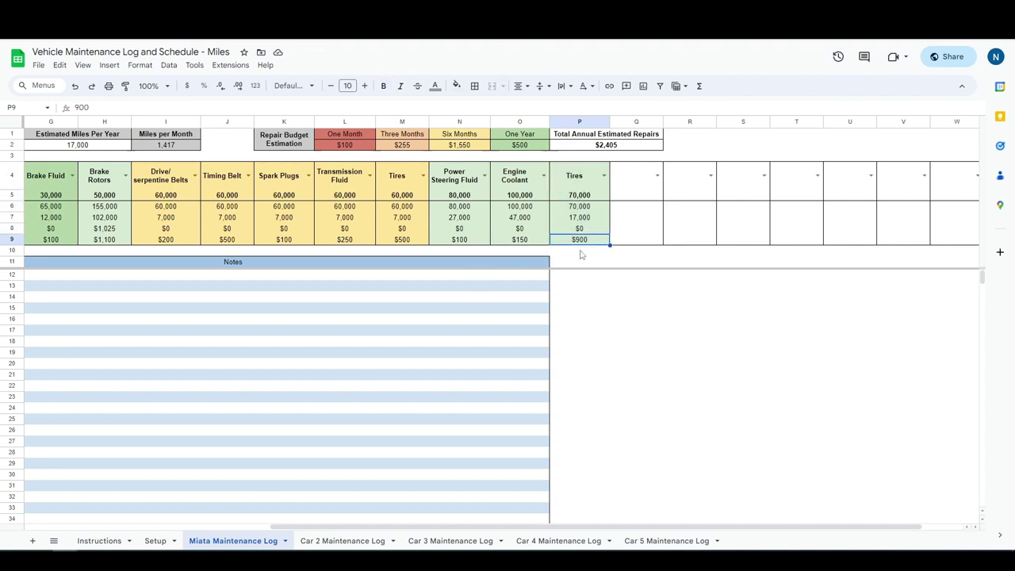
Inspect the Tires P5–P6 values, the One Year budget and the Brake Fluid tile formulas
{"action": "left_click", "coordinate": [580, 208]}
{"action": "left_click", "coordinate": [580, 198]}
{"action": "left_click", "coordinate": [579, 210]}
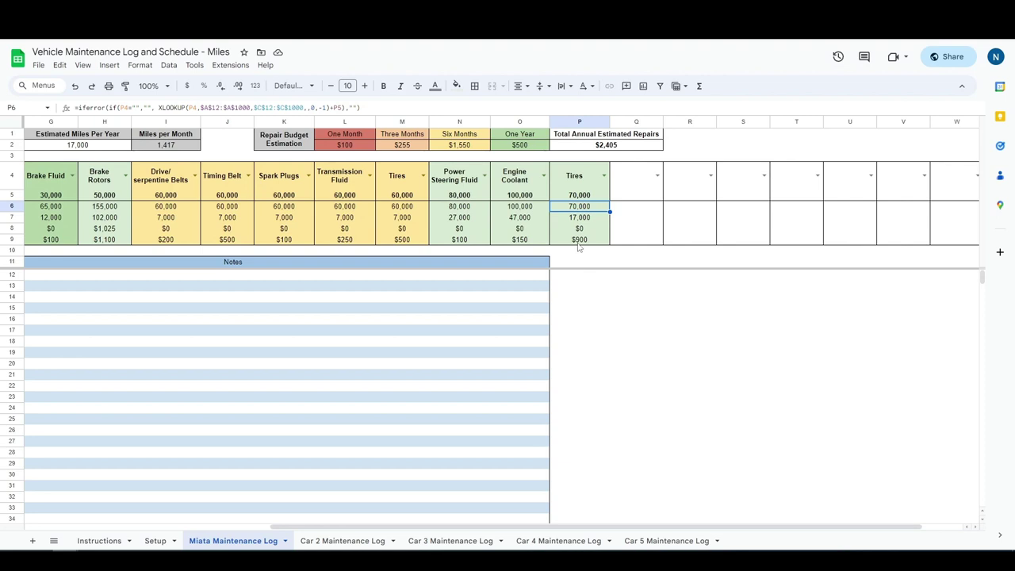
{"action": "left_click", "coordinate": [38, 186]}
{"action": "left_click_drag", "start_coordinate": [774, 526], "coordinate": [615, 535]}
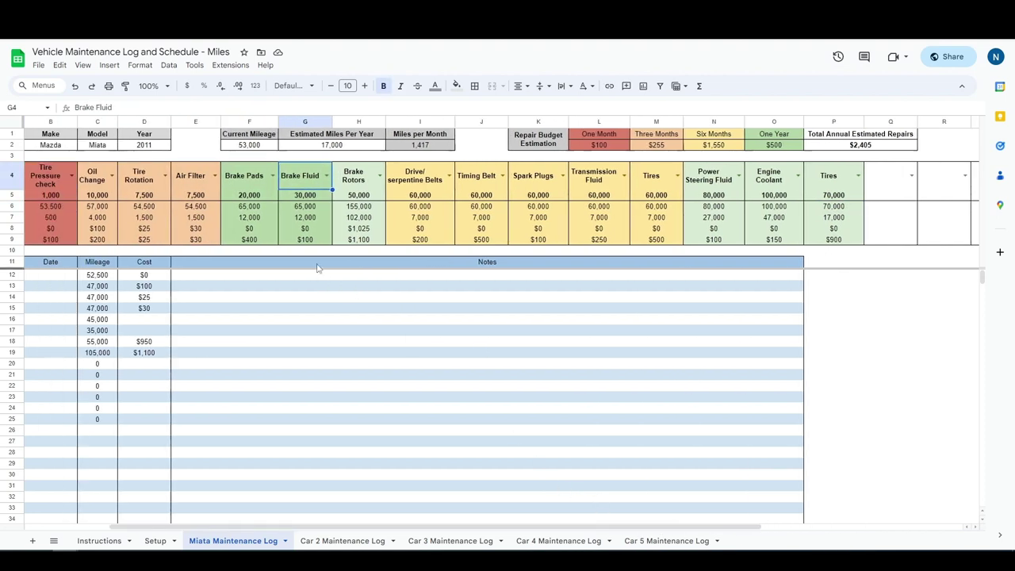
{"action": "left_click", "coordinate": [789, 144]}
{"action": "left_click", "coordinate": [302, 216]}
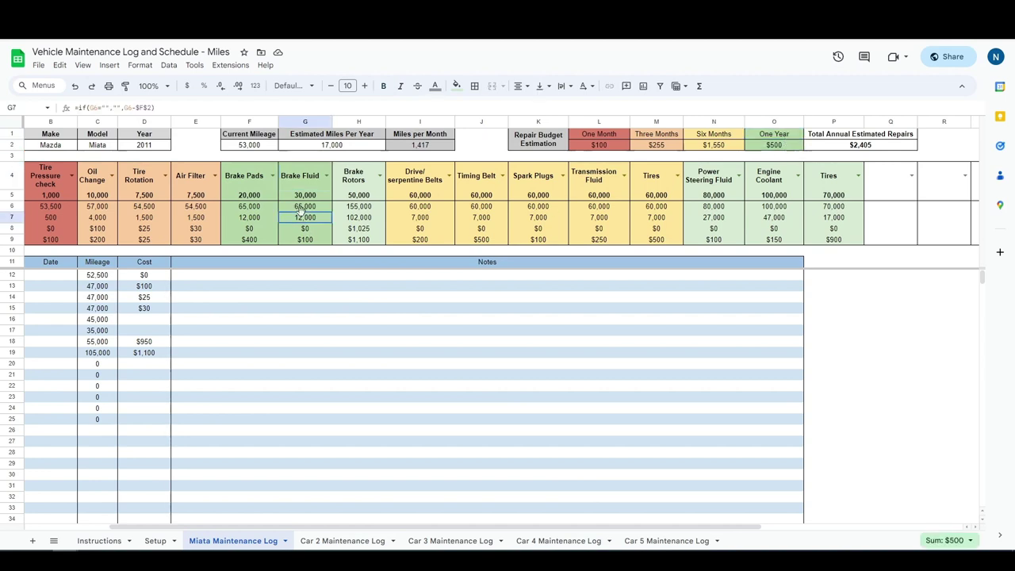
{"action": "left_click_drag", "start_coordinate": [301, 177], "coordinate": [305, 238]}
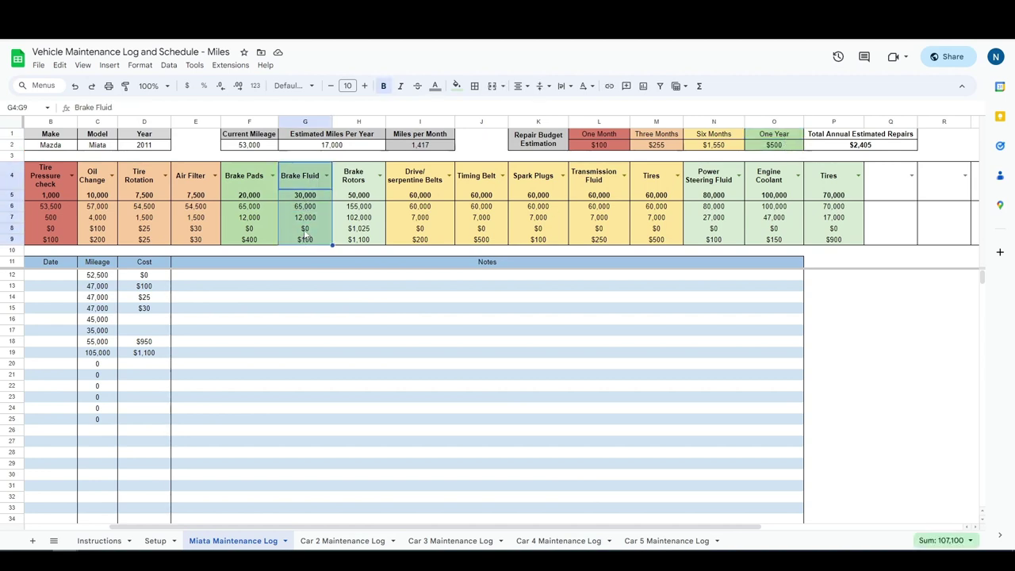
{"action": "left_click", "coordinate": [304, 229]}
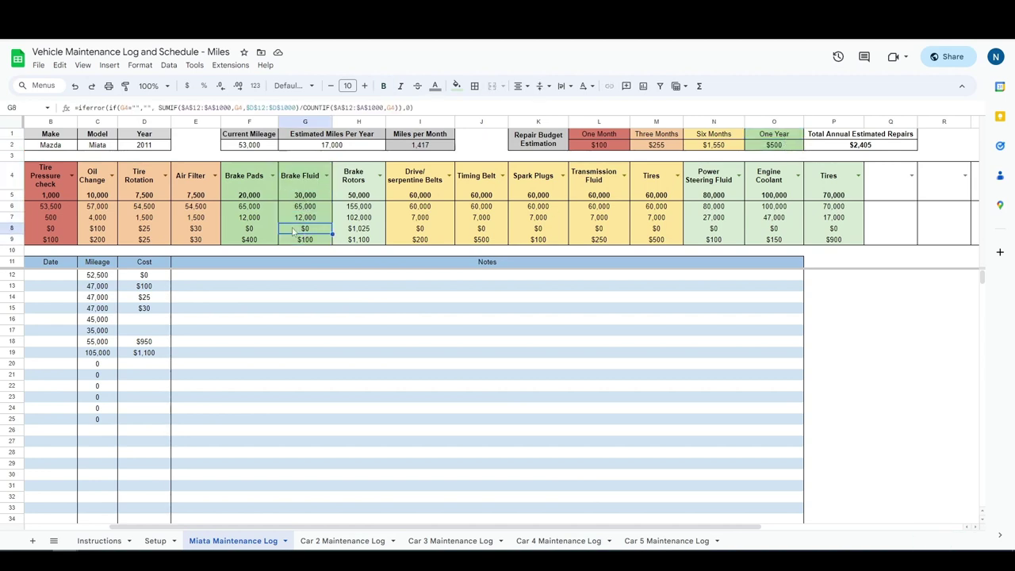
Inspect the six-, three- and one-month budget formulas in N2, M2 and L2
{"action": "left_click", "coordinate": [705, 136]}
{"action": "left_click", "coordinate": [722, 146]}
{"action": "left_click", "coordinate": [652, 184]}
{"action": "left_click_drag", "start_coordinate": [645, 227], "coordinate": [651, 179]}
{"action": "left_click", "coordinate": [651, 179]}
{"action": "left_click", "coordinate": [657, 145]}
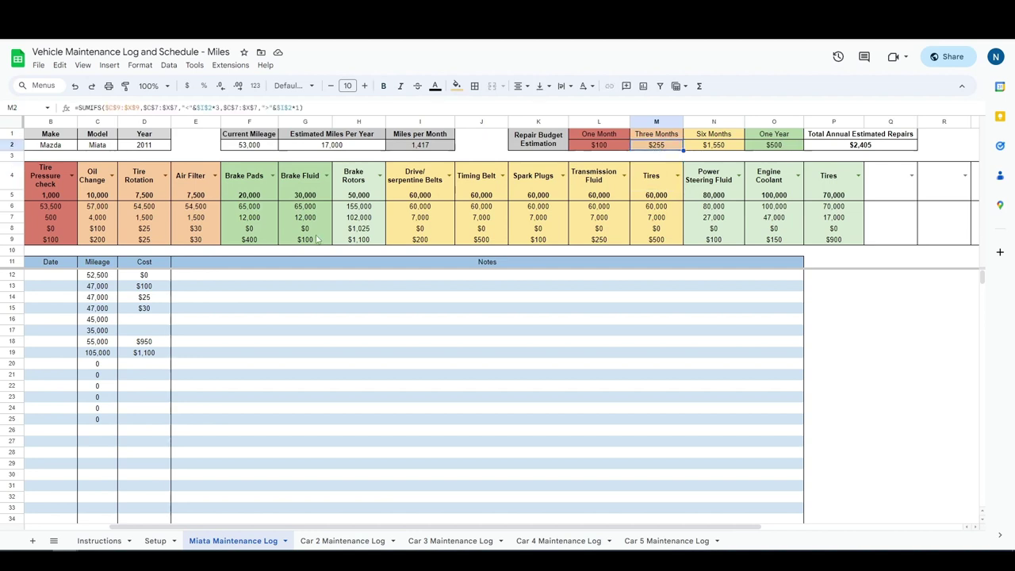
{"action": "left_click_drag", "start_coordinate": [200, 231], "coordinate": [198, 179]}
{"action": "left_click", "coordinate": [601, 148]}
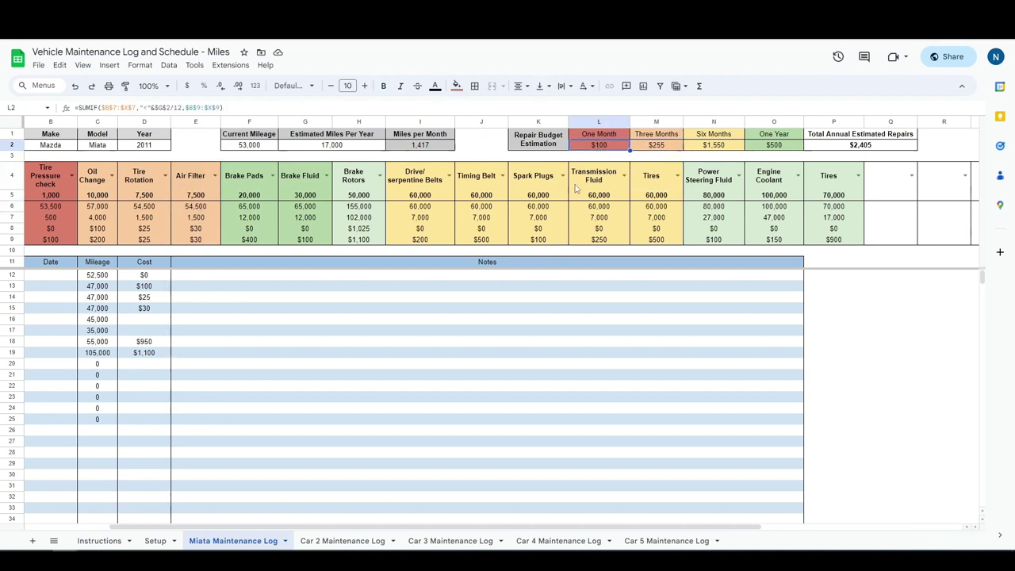
Scroll back to column A and open the maintenance item dropdown for row 21
{"action": "left_click", "coordinate": [41, 183]}
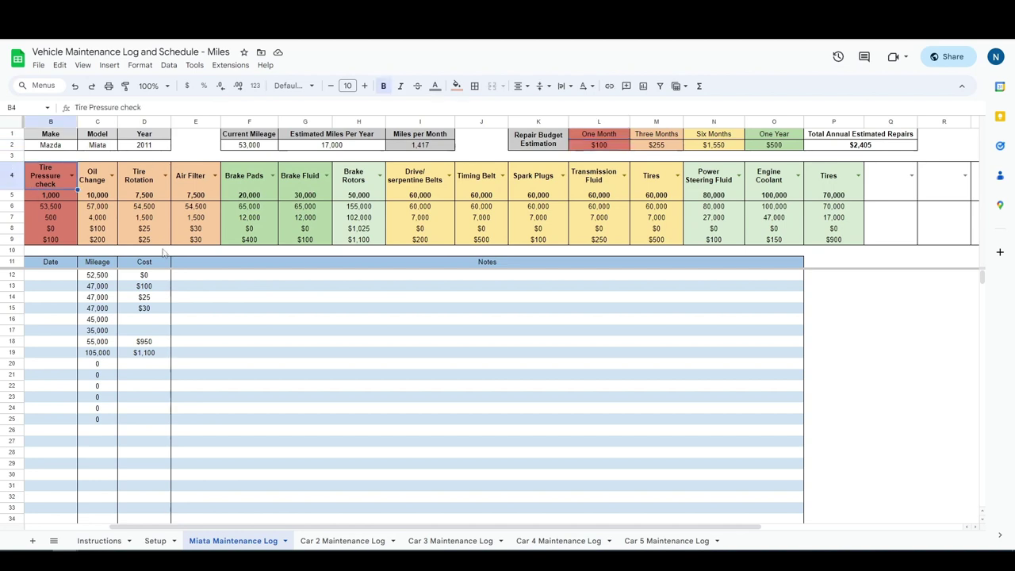
{"action": "left_click_drag", "start_coordinate": [553, 526], "coordinate": [469, 524]}
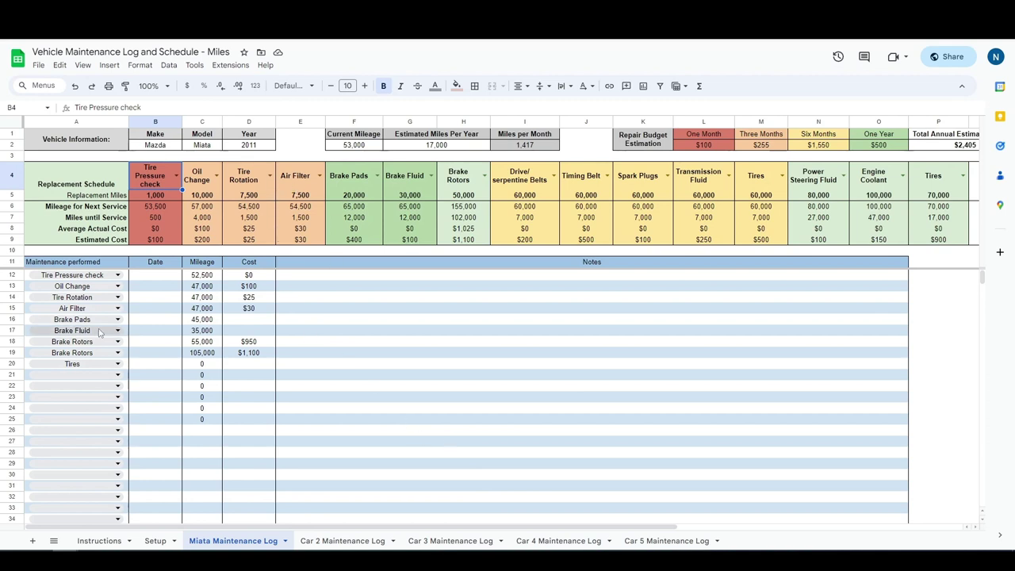
{"action": "left_click", "coordinate": [117, 375]}
{"action": "scroll", "coordinate": [95, 444], "scroll_direction": "down", "scroll_amount": 2}
{"action": "scroll", "coordinate": [103, 428], "scroll_direction": "up", "scroll_amount": 2}
{"action": "left_click", "coordinate": [135, 391]}
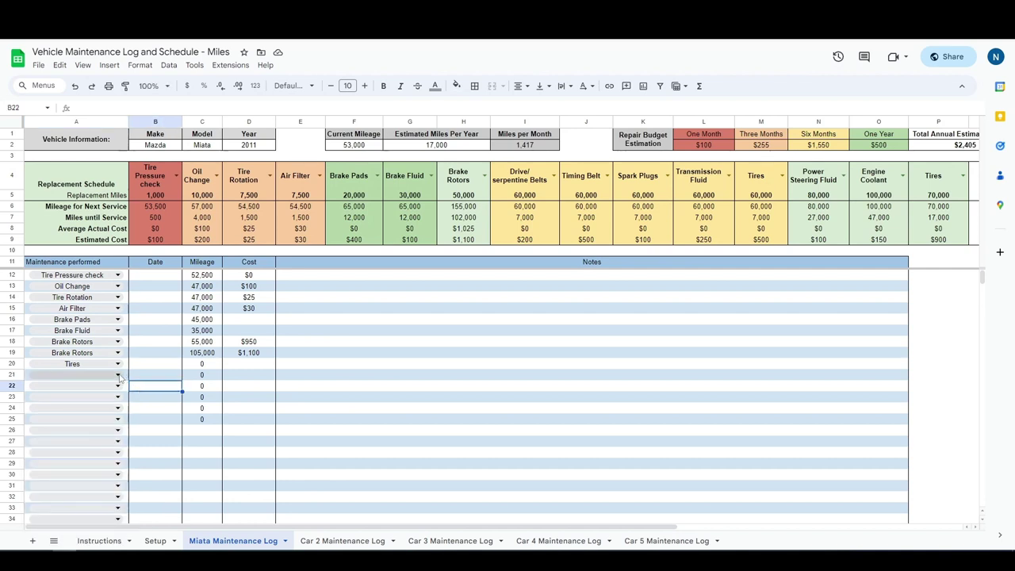
{"action": "left_click", "coordinate": [126, 278]}
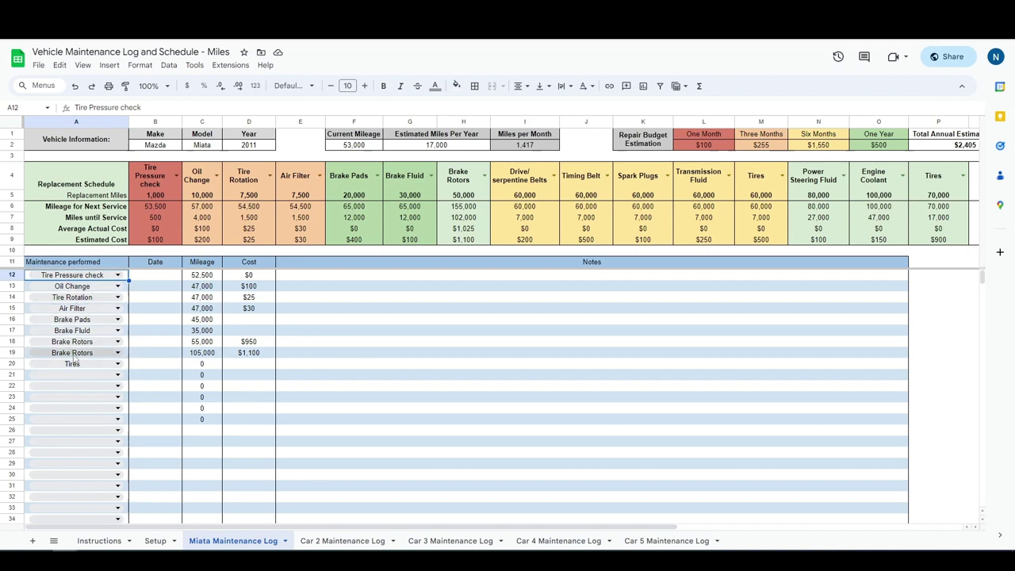
{"action": "left_click", "coordinate": [198, 365]}
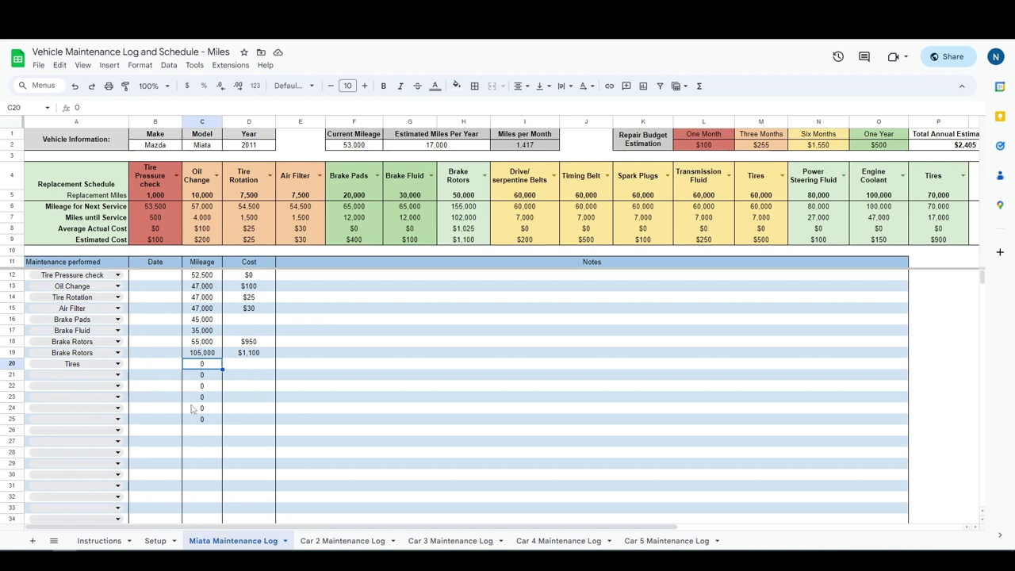
{"action": "type", "text": "40000"}
{"action": "key", "text": "Return"}
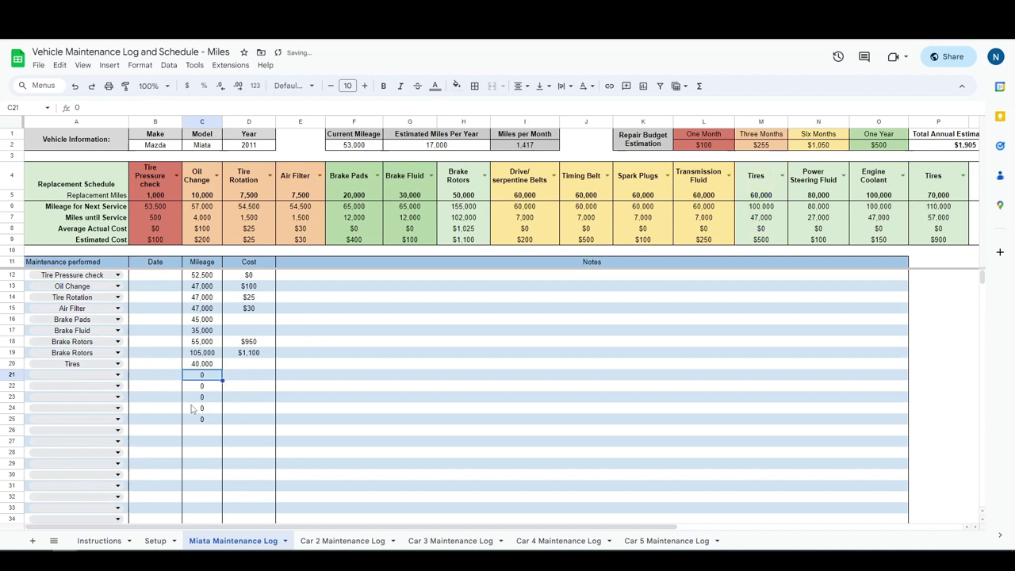
{"action": "key", "text": "Up"}
{"action": "key", "text": "Right"}
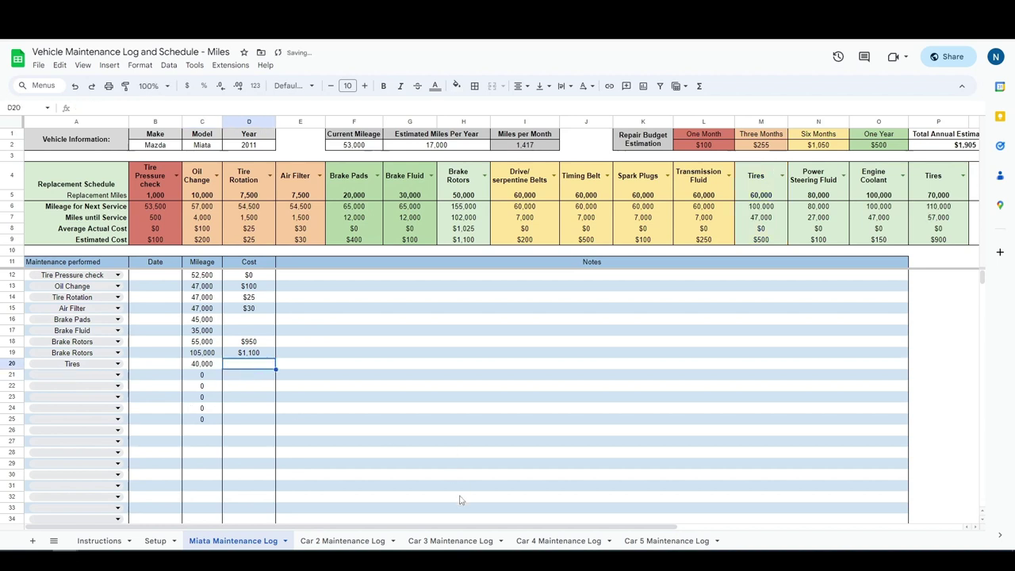
{"action": "left_click", "coordinate": [938, 208]}
{"action": "key", "text": "Home"}
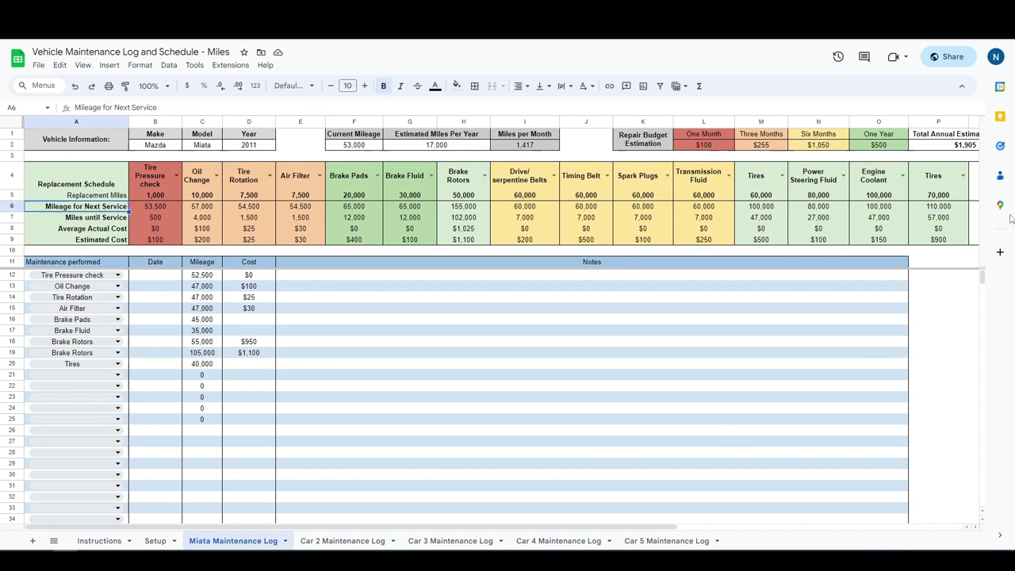
{"action": "left_click", "coordinate": [938, 210]}
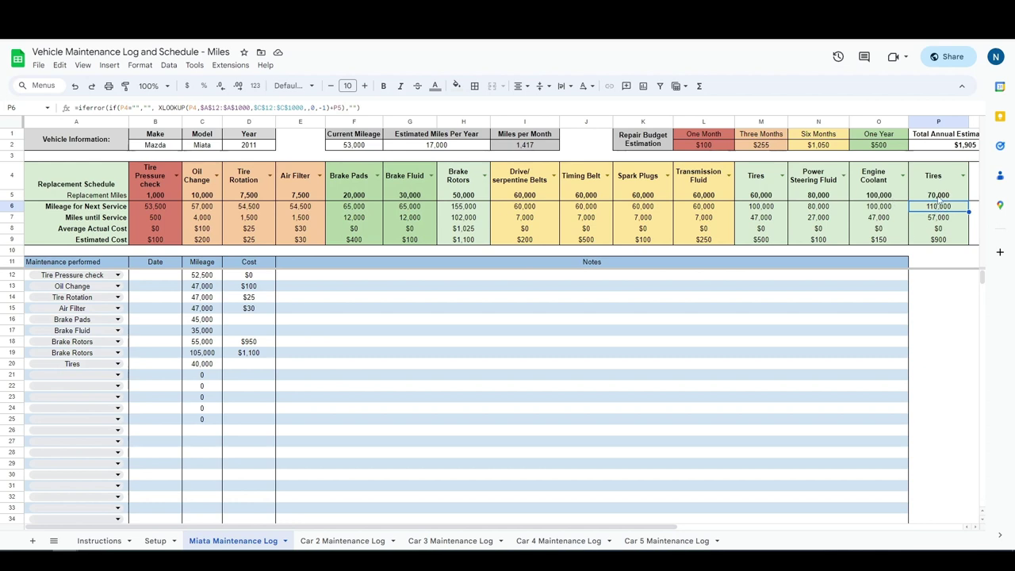
{"action": "left_click", "coordinate": [938, 197]}
{"action": "left_click", "coordinate": [207, 365], "text": "ctrl"}
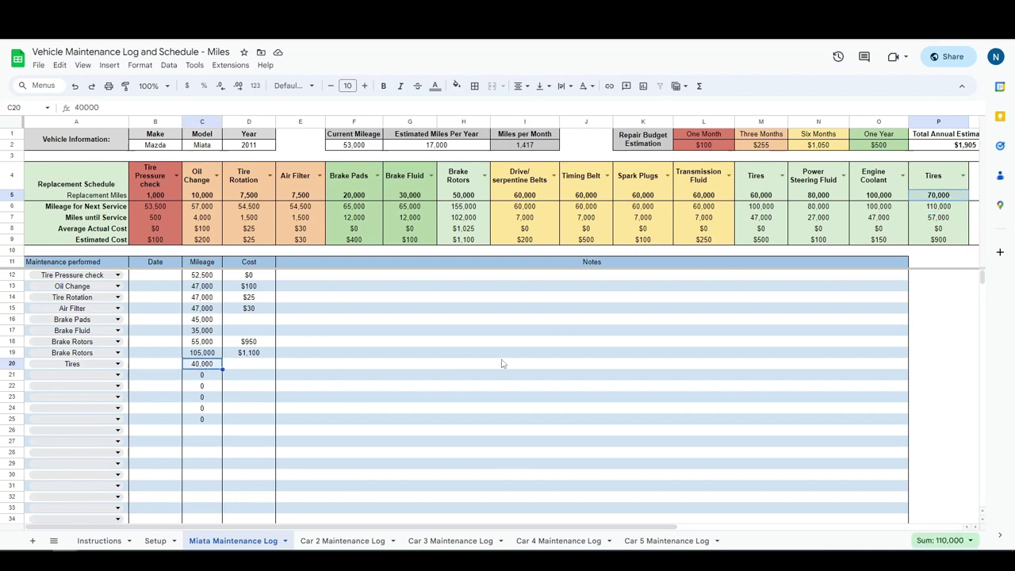
{"action": "left_click", "coordinate": [938, 208]}
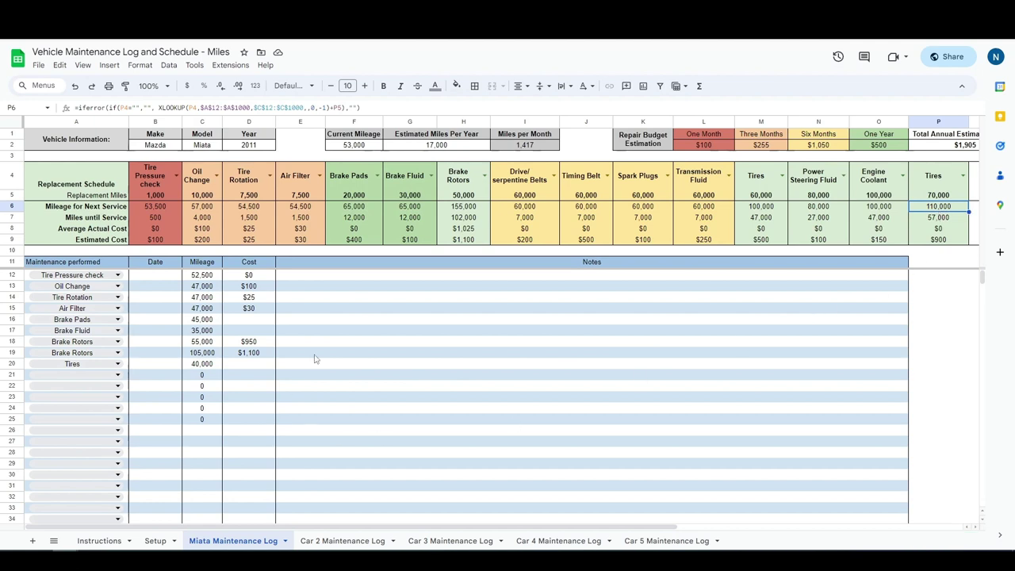
{"action": "left_click", "coordinate": [355, 146]}
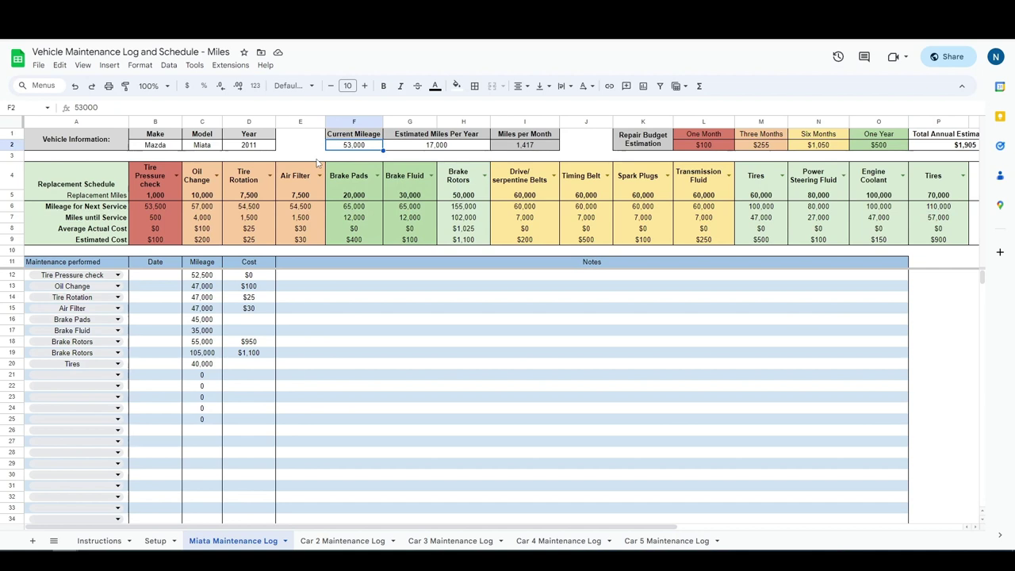
{"action": "type", "text": "65000"}
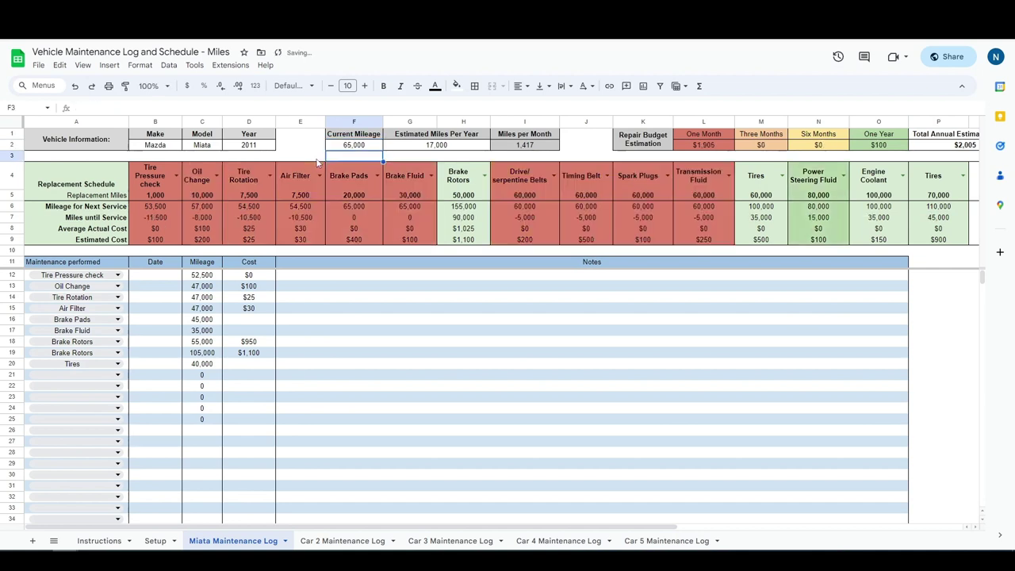
{"action": "left_click", "coordinate": [944, 218]}
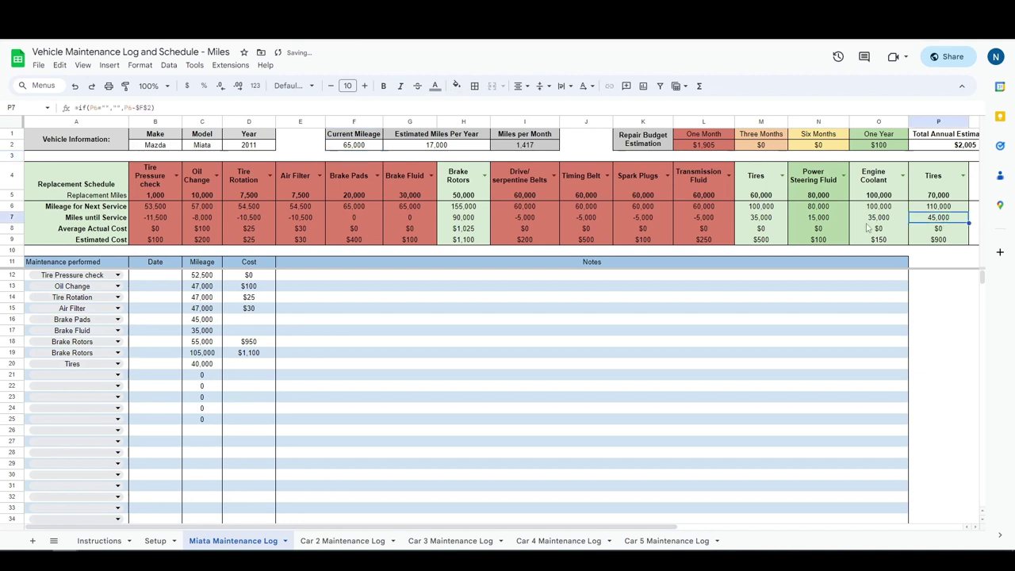
{"action": "left_click", "coordinate": [541, 216]}
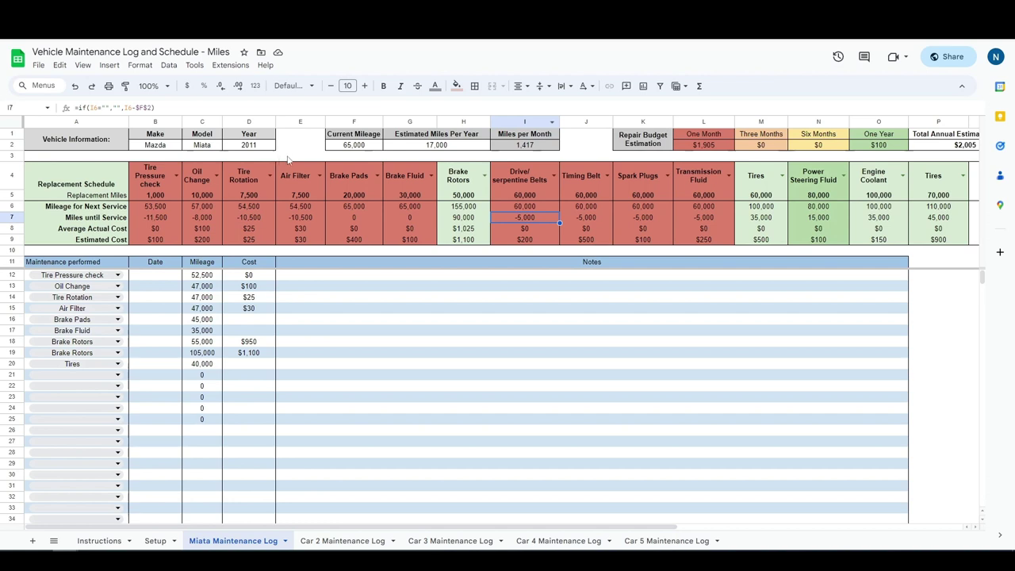
{"action": "key", "text": "ctrl+z"}
{"action": "left_click", "coordinate": [135, 377]}
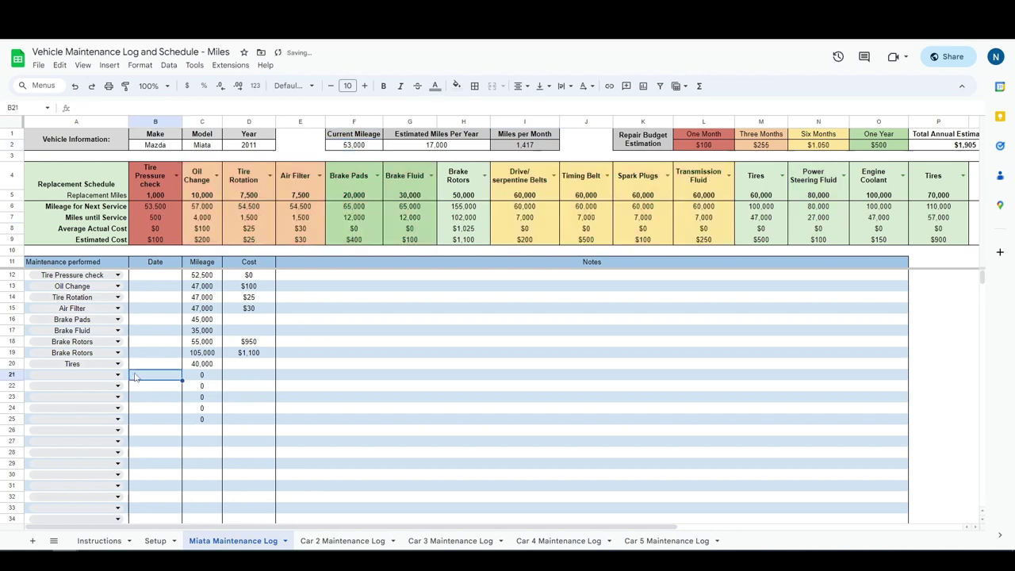
Check the row 12–13 notes and B12 date, then switch to the Car 2 Honda Civic log
{"action": "left_click", "coordinate": [322, 276]}
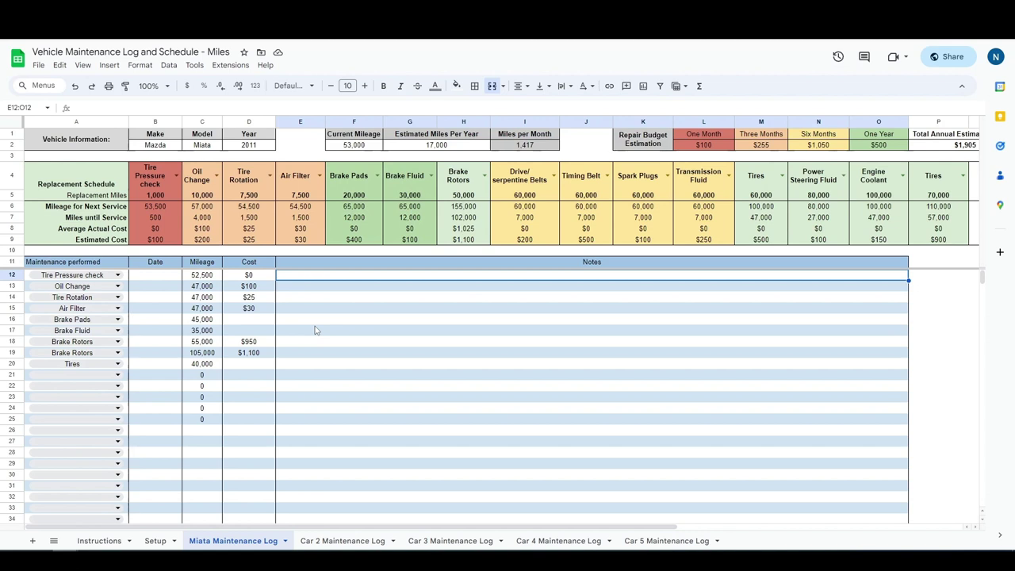
{"action": "left_click", "coordinate": [348, 291]}
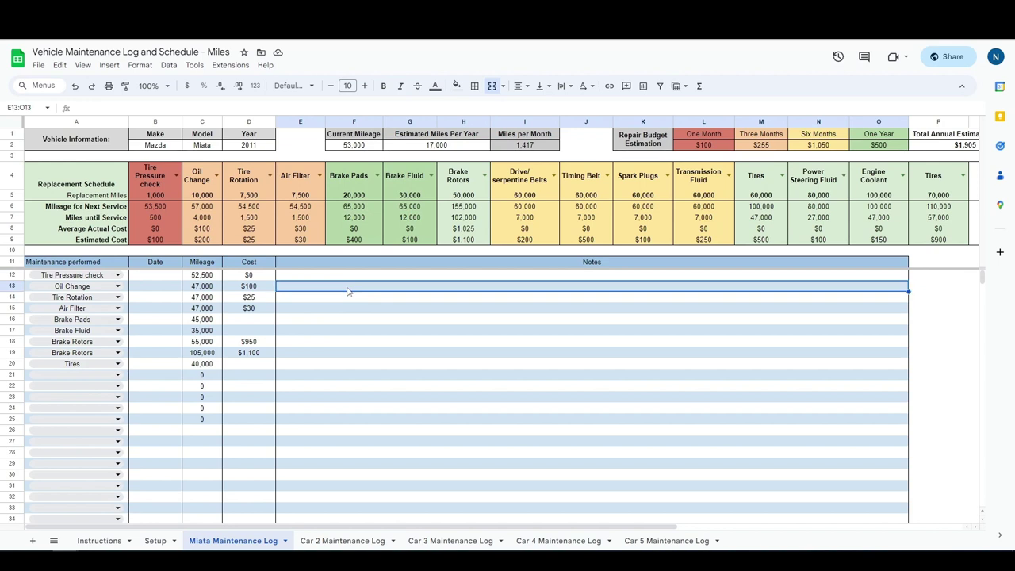
{"action": "left_click", "coordinate": [162, 278]}
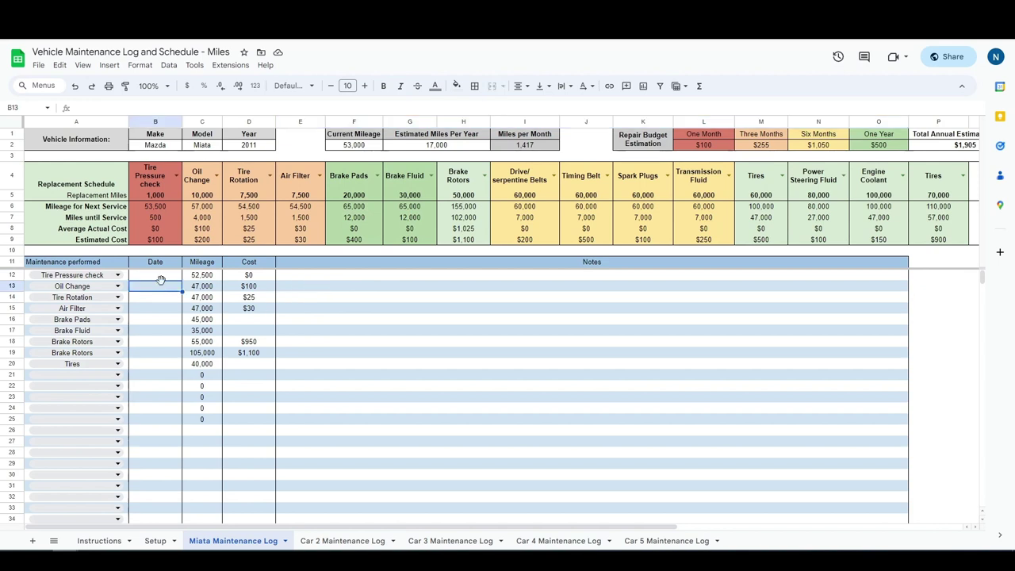
{"action": "left_click", "coordinate": [343, 541]}
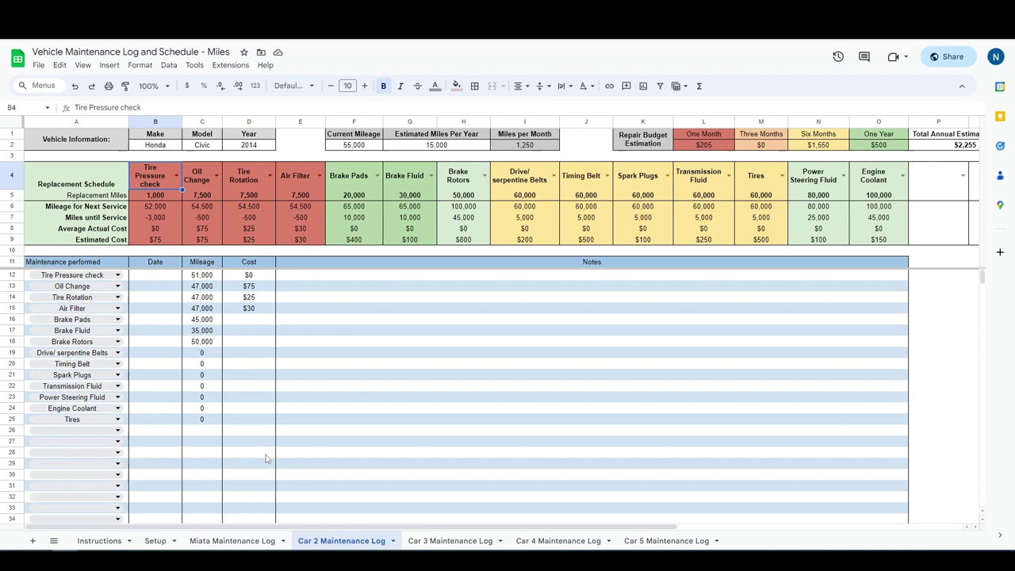
Duplicate the Car 5 Maintenance Log sheet
{"action": "left_click", "coordinate": [451, 541]}
{"action": "left_click", "coordinate": [558, 541]}
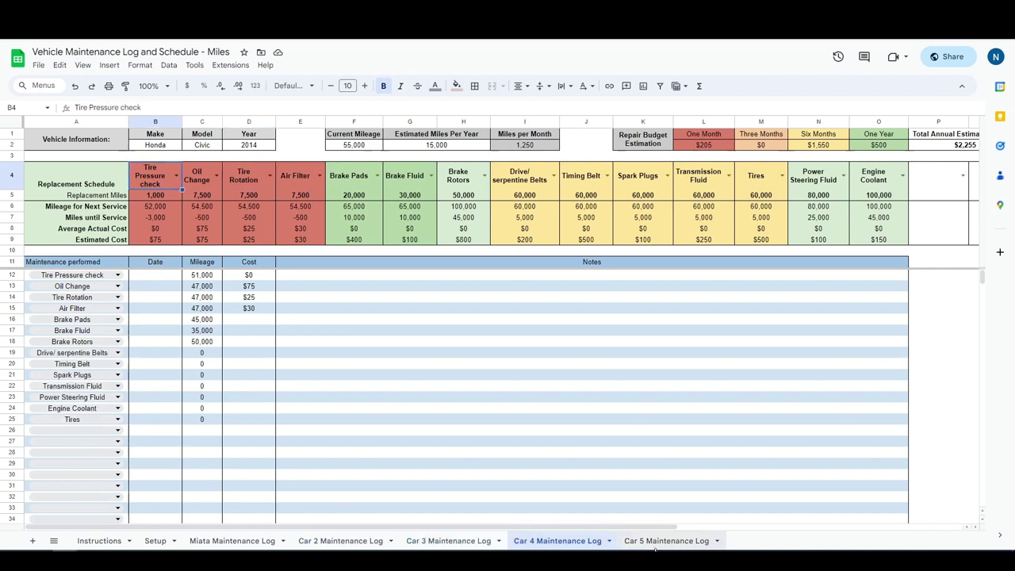
{"action": "left_click", "coordinate": [666, 542]}
{"action": "left_click", "coordinate": [333, 343]}
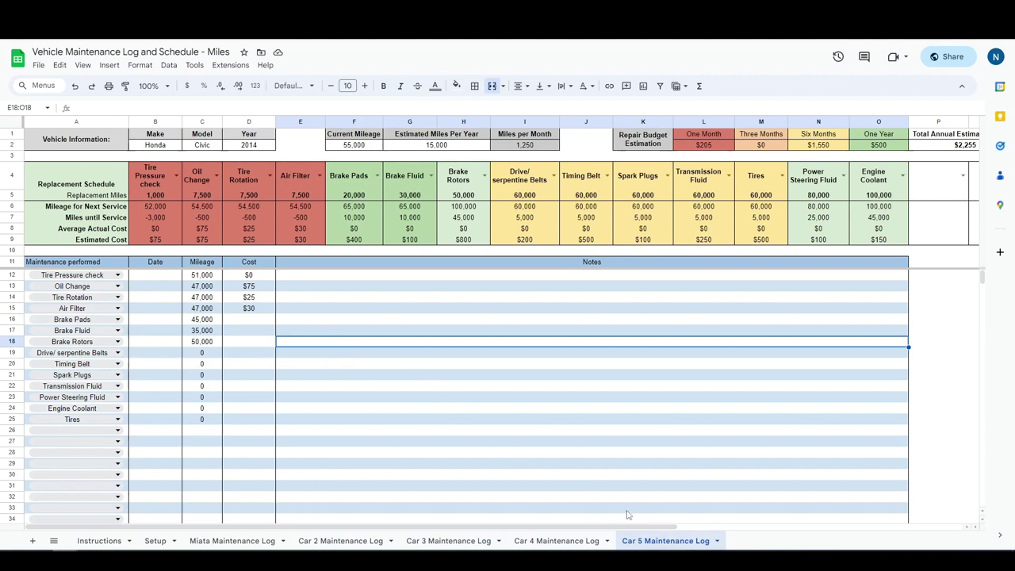
{"action": "right_click", "coordinate": [658, 543]}
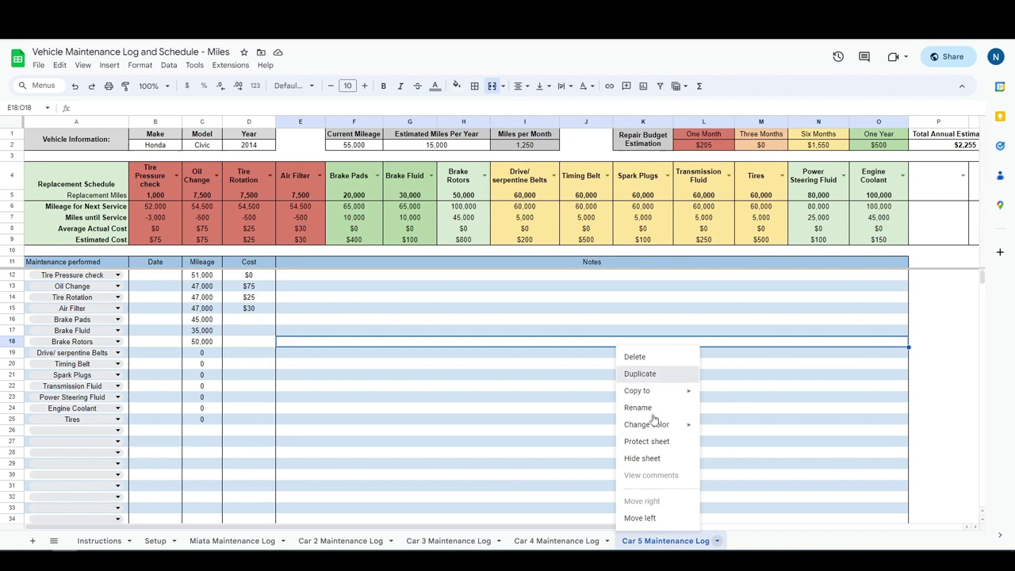
{"action": "left_click", "coordinate": [640, 374]}
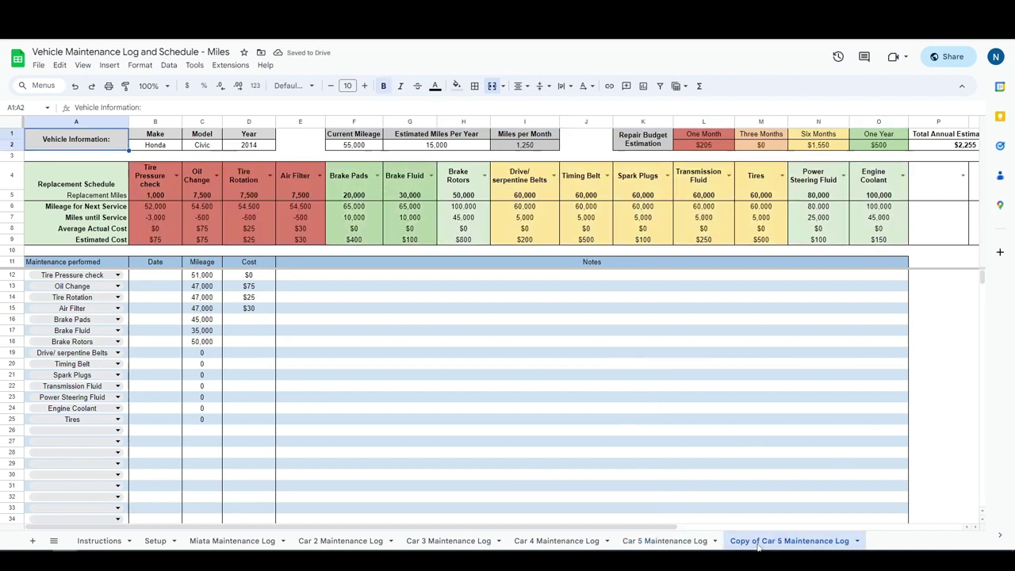
Rename the copied sheet to 'Car 6 Maintenance Log'
{"action": "left_click", "coordinate": [669, 541]}
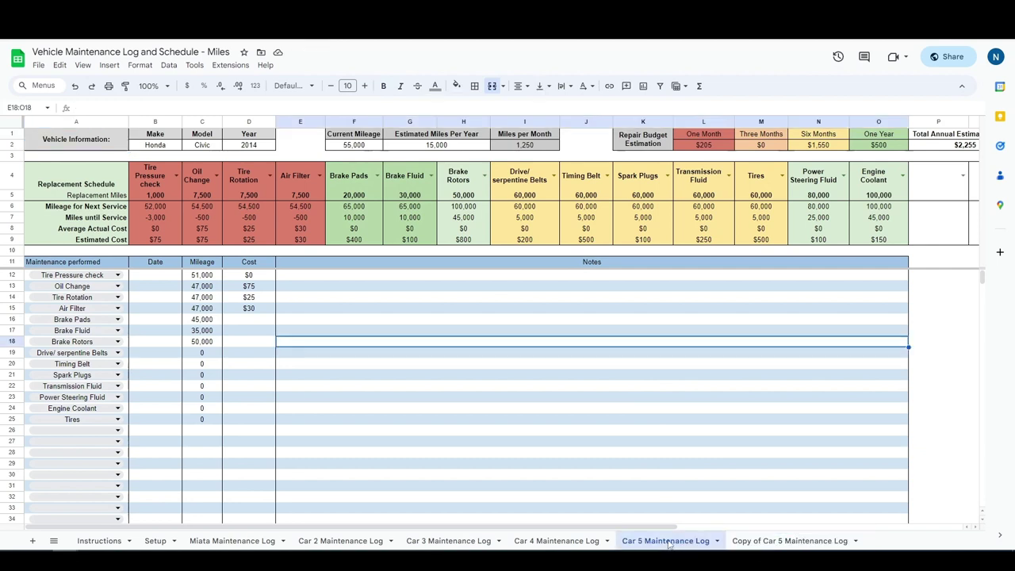
{"action": "right_click", "coordinate": [669, 544]}
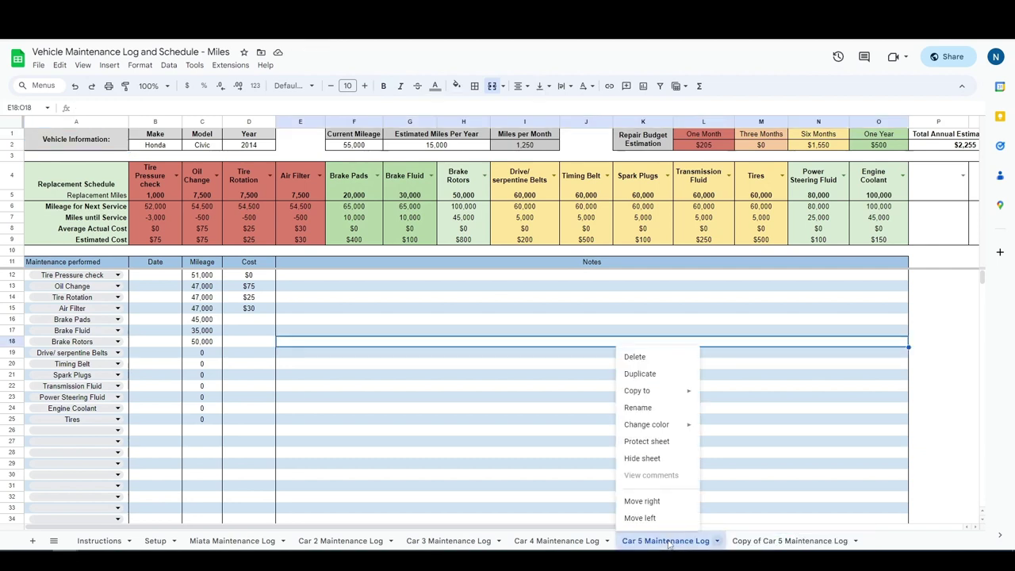
{"action": "left_click", "coordinate": [753, 541]}
{"action": "double_click", "coordinate": [774, 545]}
{"action": "left_click", "coordinate": [775, 544]}
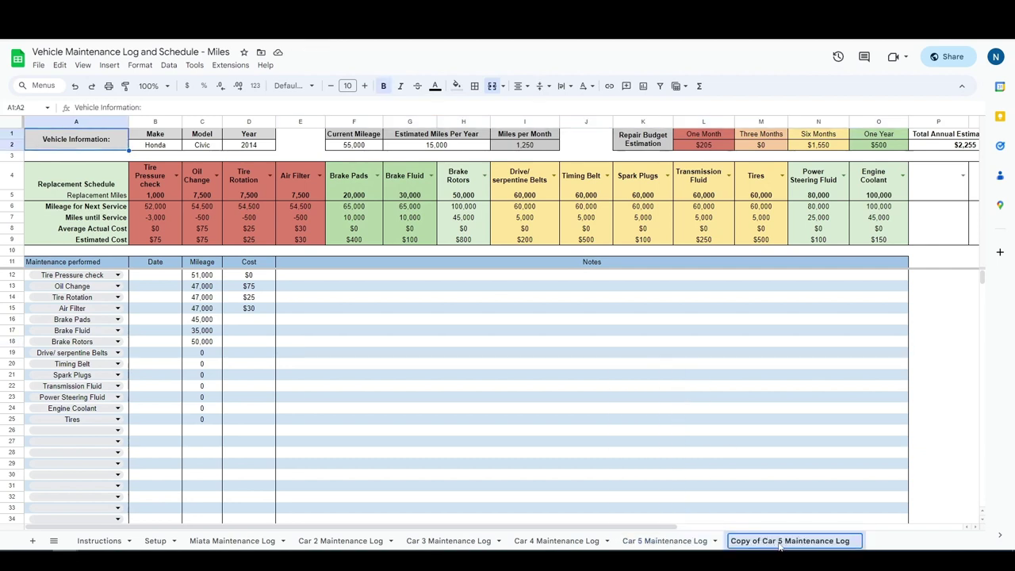
{"action": "left_click_drag", "start_coordinate": [779, 546], "coordinate": [732, 546]}
{"action": "key", "text": "BackSpace"}
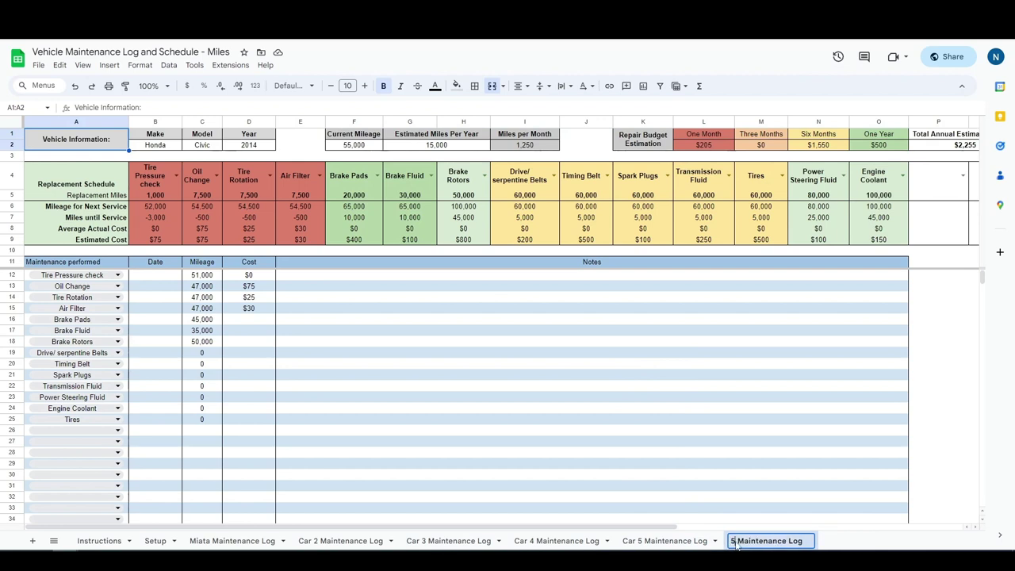
{"action": "key", "text": "Delete"}
{"action": "key", "text": "Delete"}
{"action": "type", "text": "Car 6"}
{"action": "key", "text": "Return"}
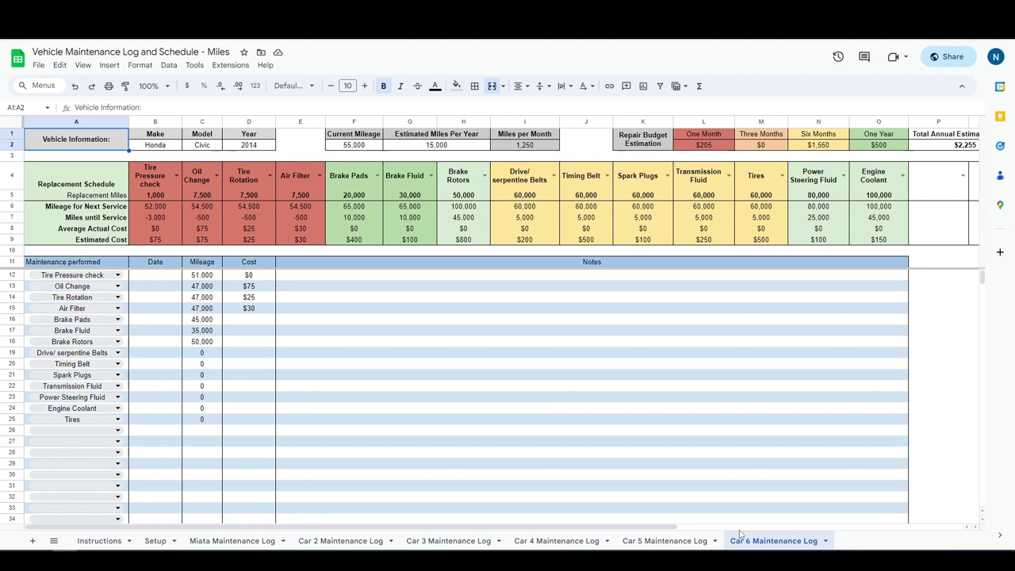
Review the Miata log's Repair Budget formulas for one month through one year (L2:O2)
{"action": "left_click", "coordinate": [230, 541]}
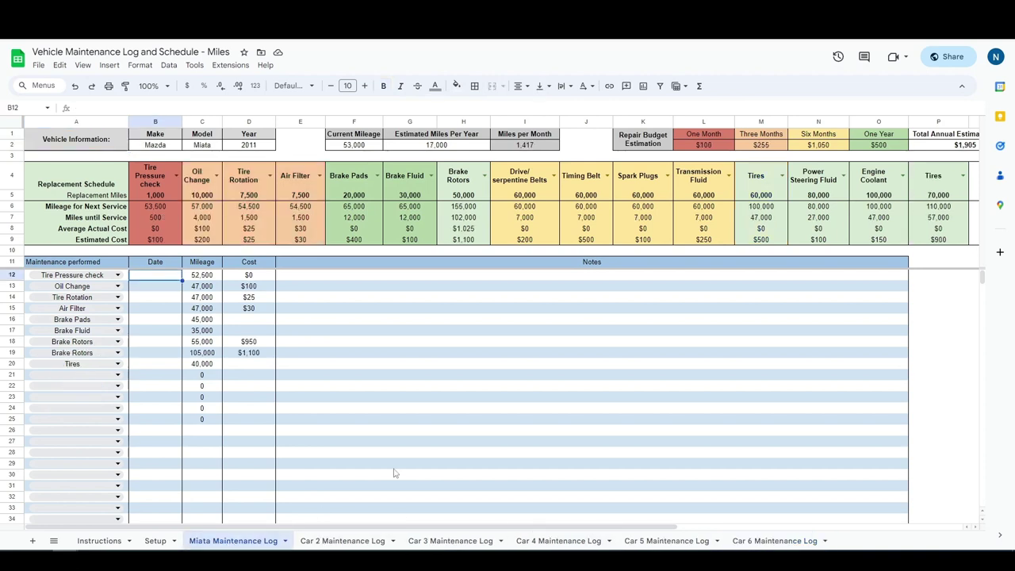
{"action": "left_click", "coordinate": [704, 146]}
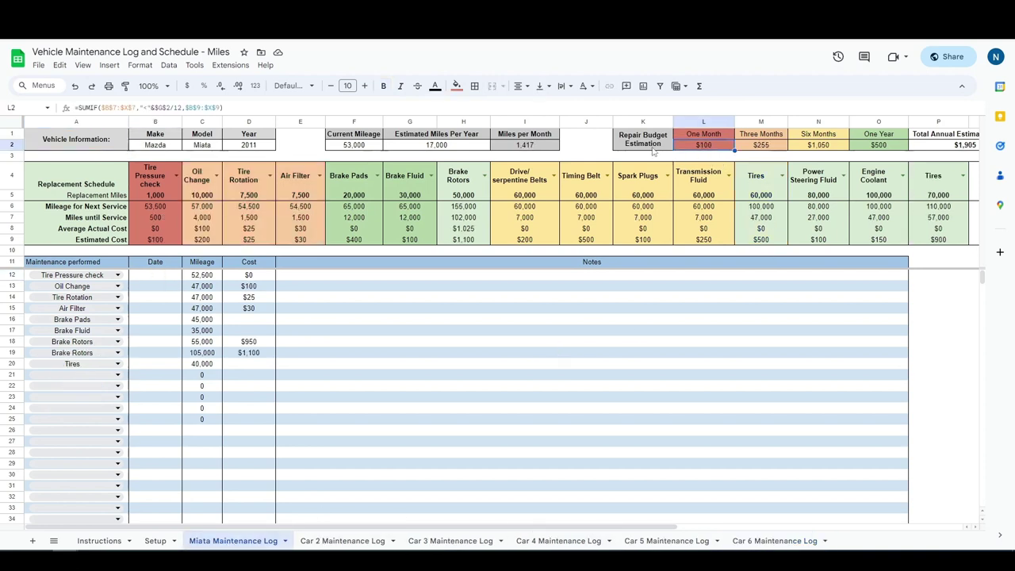
{"action": "left_click", "coordinate": [653, 150]}
{"action": "left_click", "coordinate": [701, 150]}
{"action": "left_click", "coordinate": [762, 146]}
{"action": "left_click", "coordinate": [818, 147]}
{"action": "left_click", "coordinate": [878, 147]}
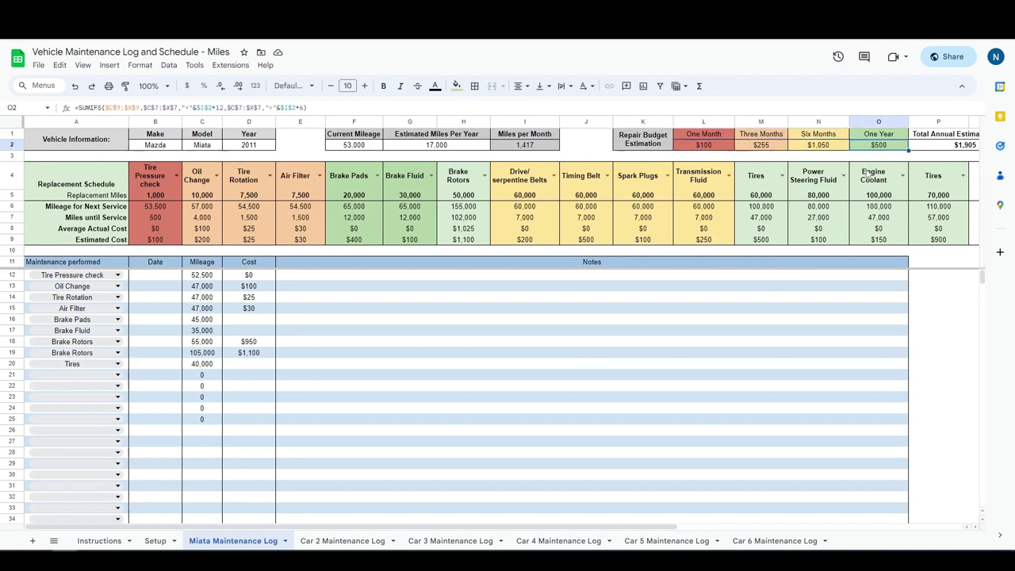
{"action": "left_click_drag", "start_coordinate": [636, 526], "coordinate": [743, 527]}
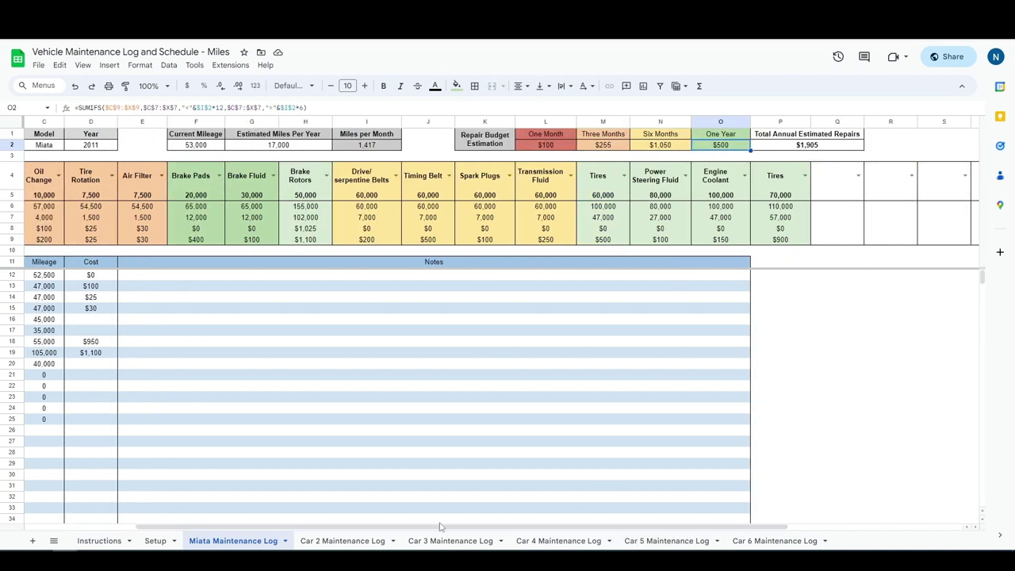
{"action": "left_click", "coordinate": [552, 146]}
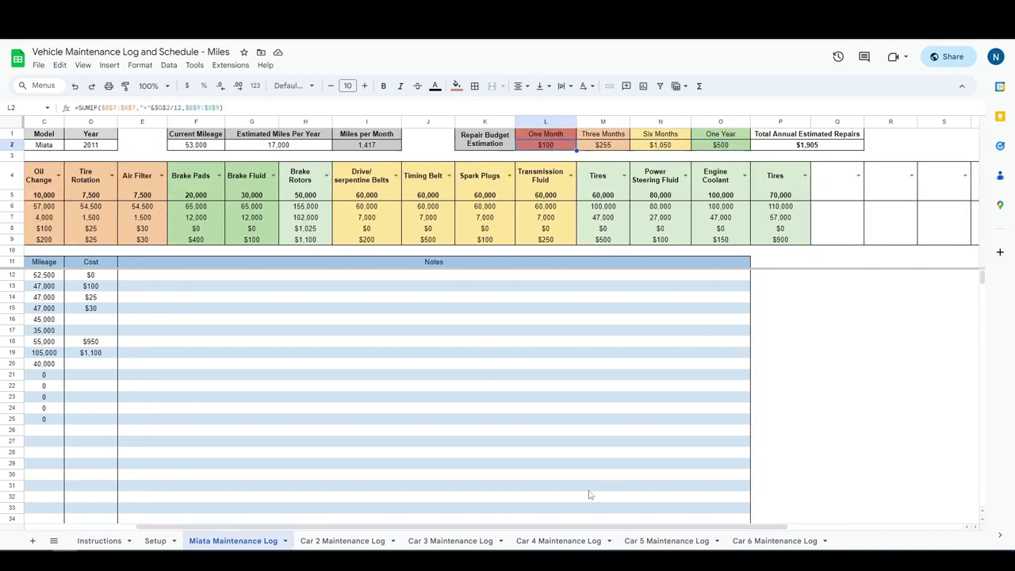
{"action": "left_click_drag", "start_coordinate": [577, 527], "coordinate": [477, 536]}
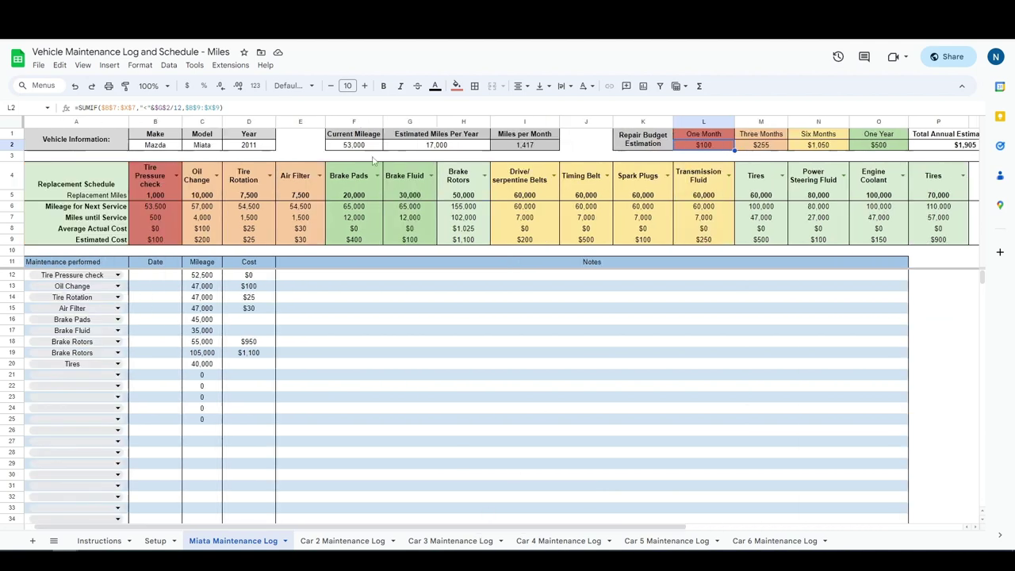
Inspect the estimated and average actual cost formulas and the logged costs they reference
{"action": "left_click", "coordinate": [147, 241]}
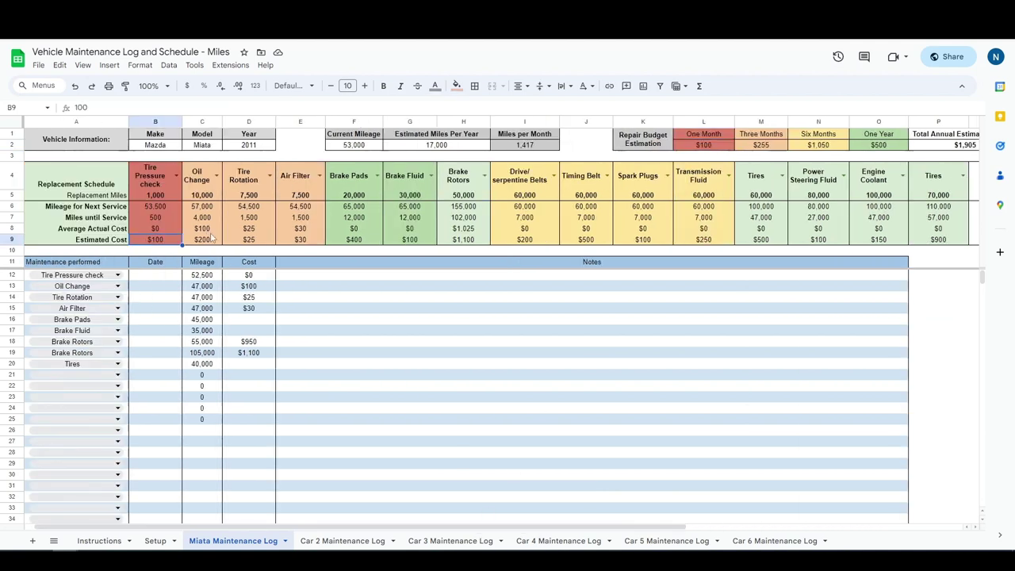
{"action": "left_click", "coordinate": [153, 229]}
{"action": "left_click", "coordinate": [201, 230]}
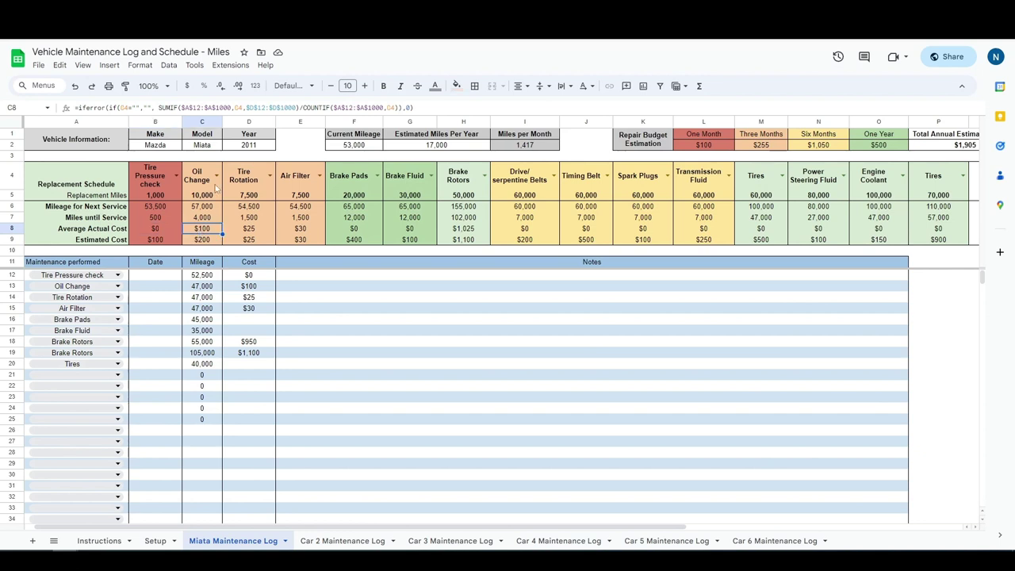
{"action": "left_click", "coordinate": [428, 107]}
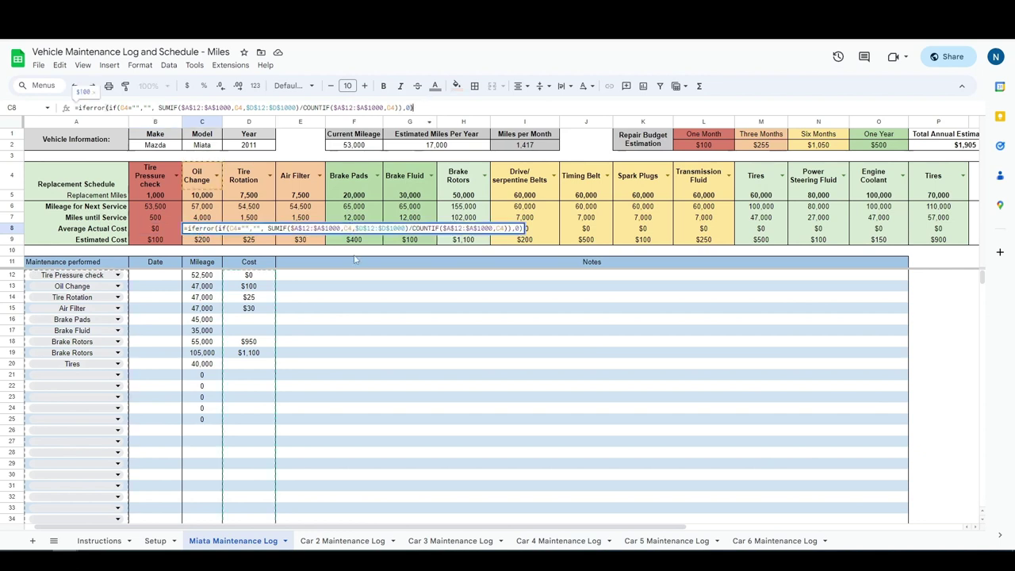
{"action": "left_click_drag", "start_coordinate": [268, 275], "coordinate": [248, 415]}
{"action": "left_click", "coordinate": [248, 415]}
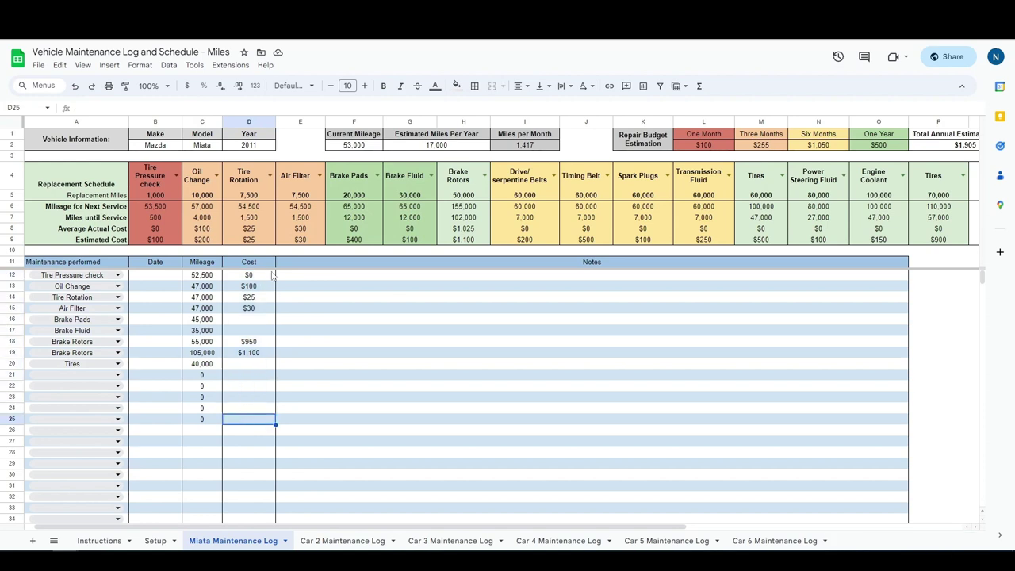
{"action": "left_click", "coordinate": [246, 321]}
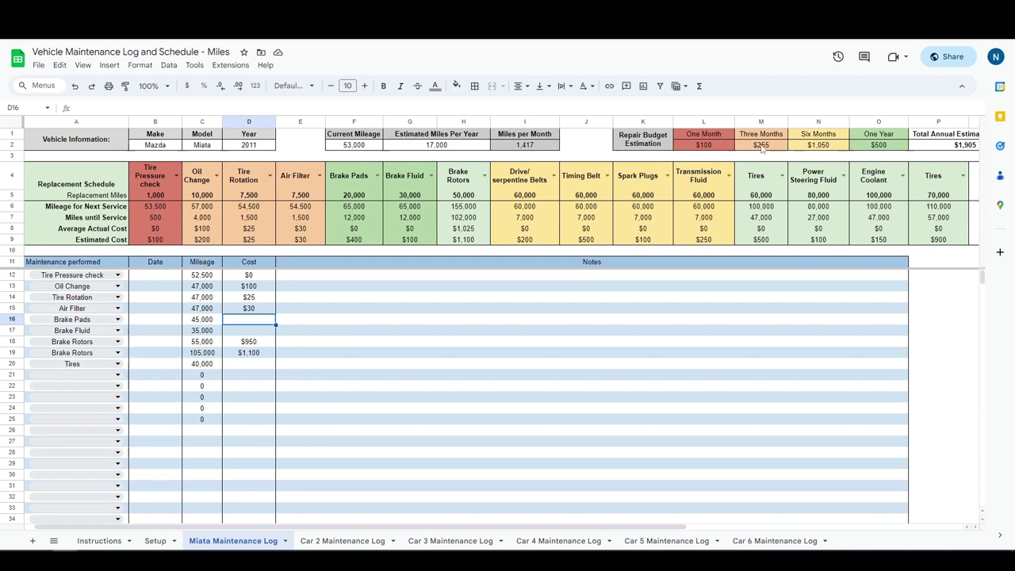
{"action": "left_click", "coordinate": [706, 145]}
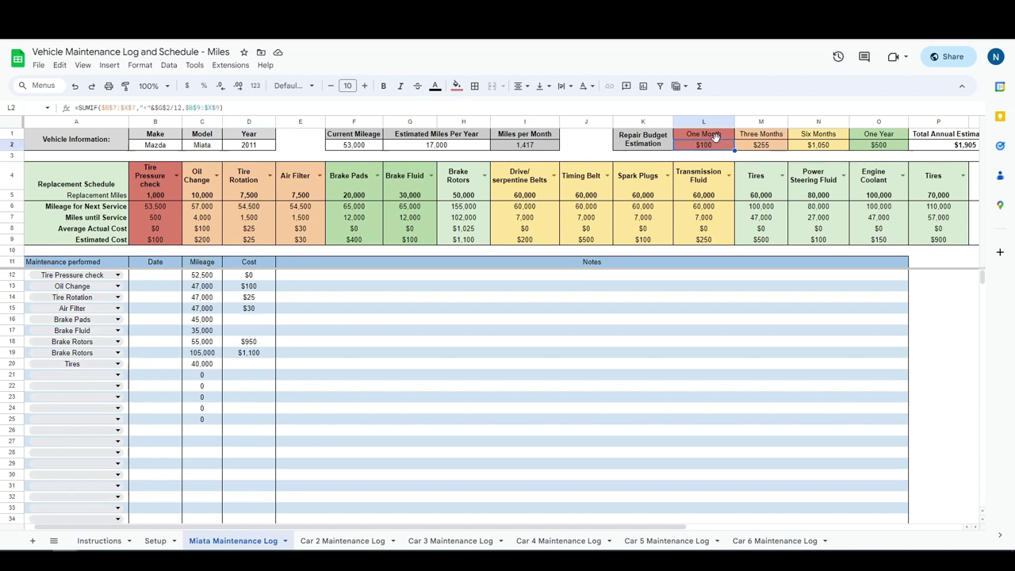
{"action": "left_click", "coordinate": [154, 241]}
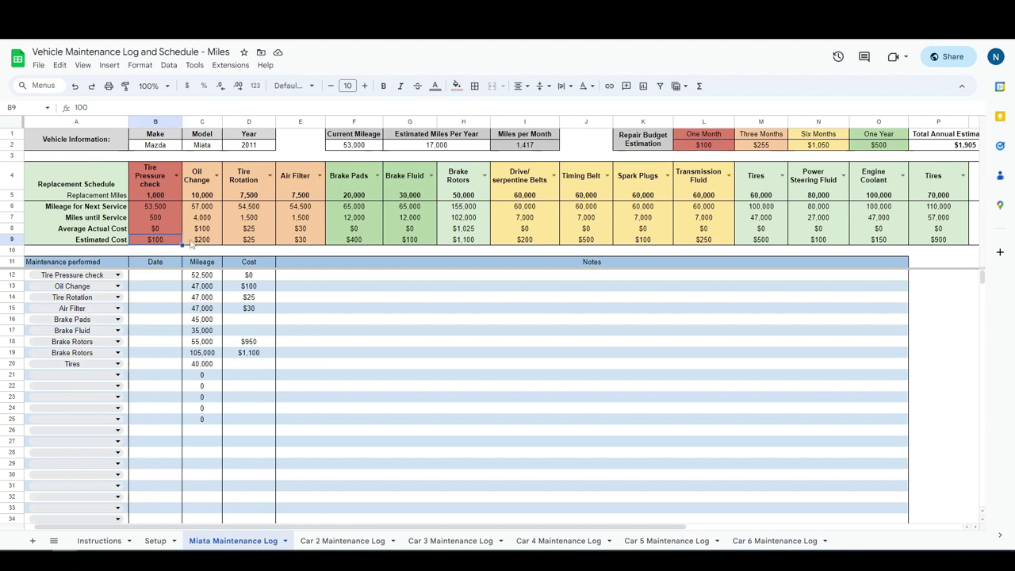
Change the Oil Change estimated cost to 100 and check the recalculated three-month budget
{"action": "left_click", "coordinate": [194, 240]}
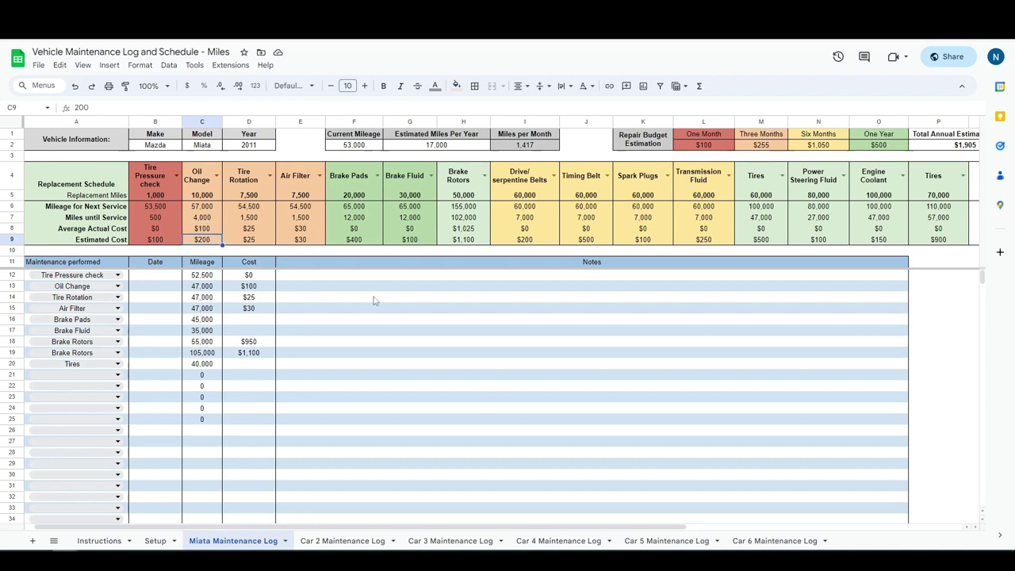
{"action": "type", "text": "100"}
{"action": "key", "text": "Return"}
{"action": "left_click", "coordinate": [767, 147]}
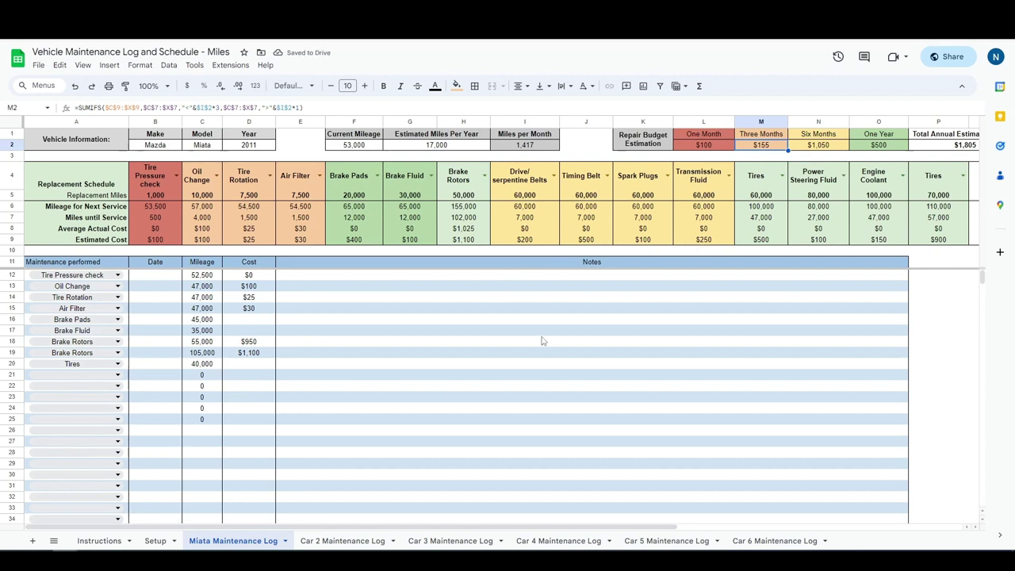
Compare Car 1's $1,805 annual budget on Setup with the Miata log's total annual estimate
{"action": "left_click", "coordinate": [156, 542]}
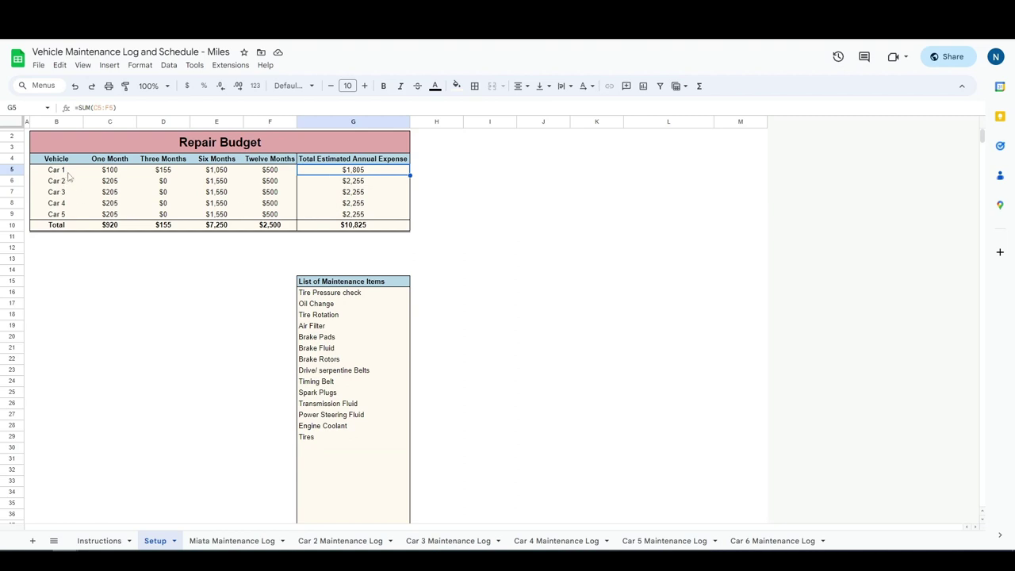
{"action": "left_click_drag", "start_coordinate": [100, 175], "coordinate": [345, 172]}
{"action": "left_click", "coordinate": [345, 172]}
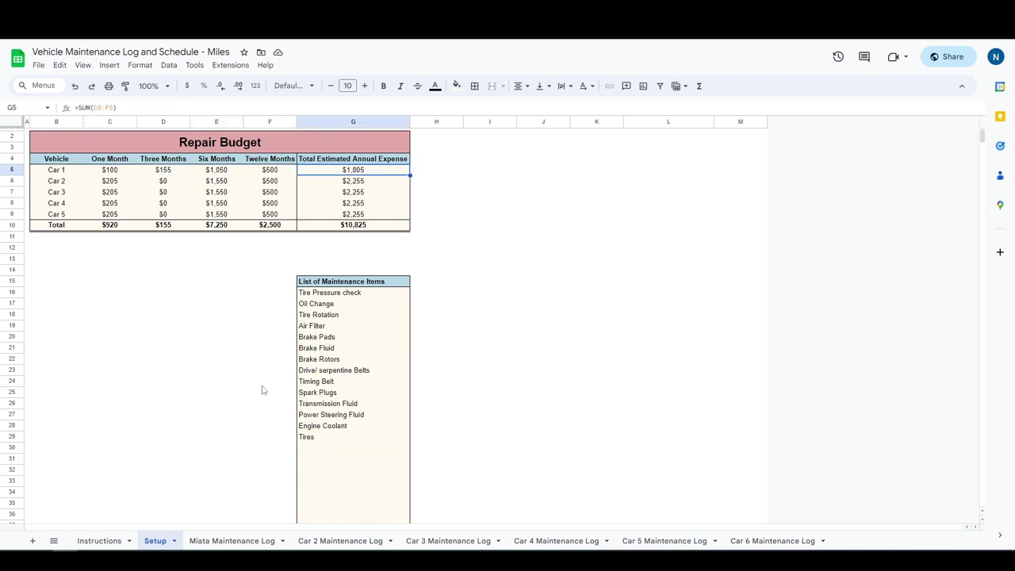
{"action": "left_click", "coordinate": [244, 542]}
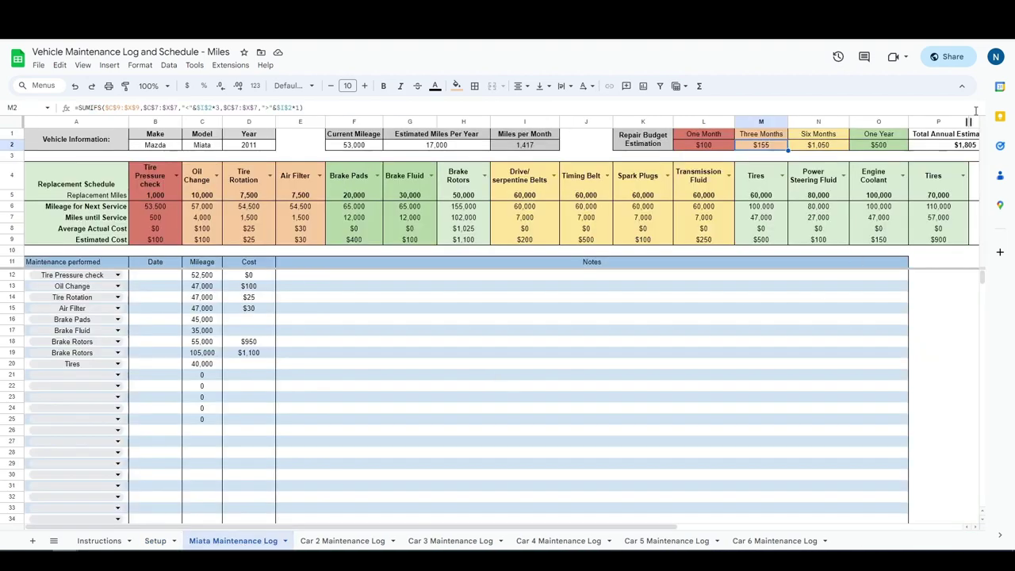
{"action": "left_click", "coordinate": [958, 148]}
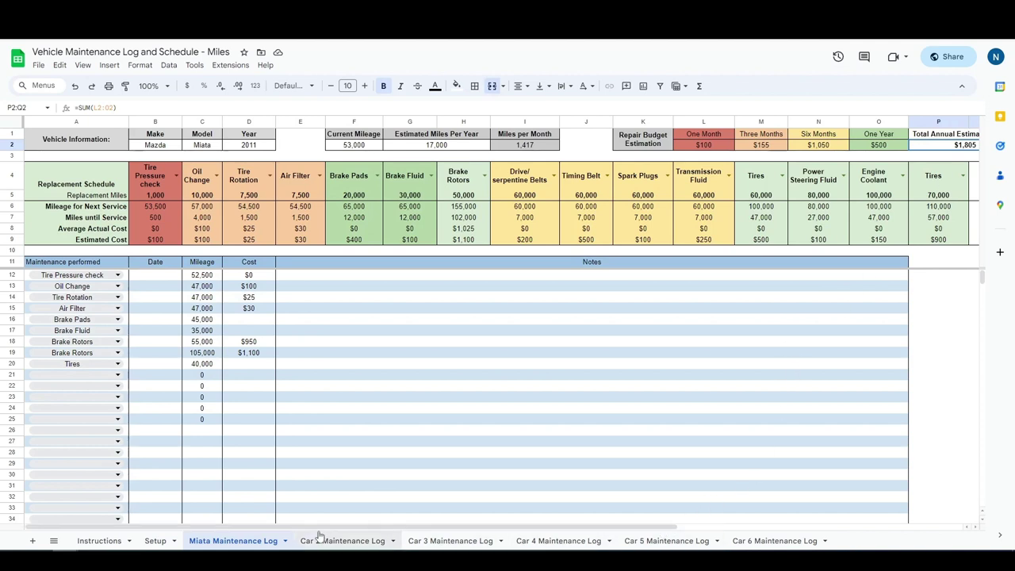
Review the Setup budget totals and the Car 6 log, ending on Setup with a $10,825 total
{"action": "left_click", "coordinate": [155, 542]}
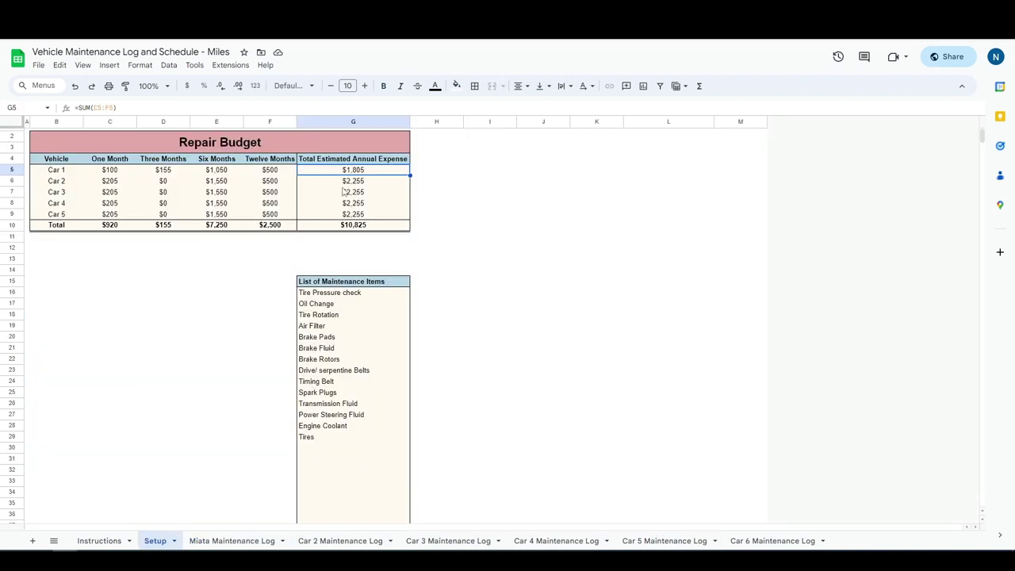
{"action": "left_click", "coordinate": [99, 228]}
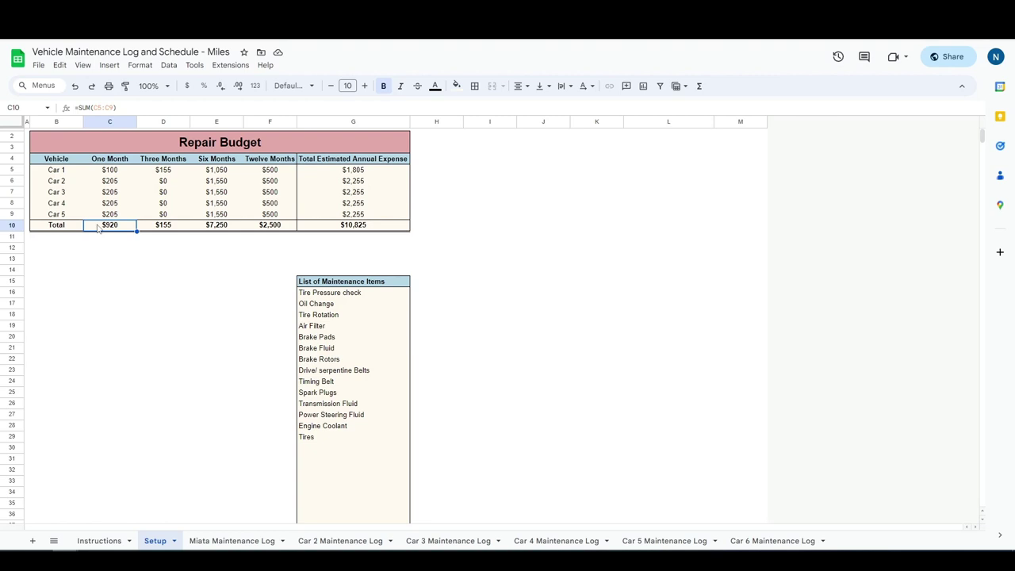
{"action": "left_click", "coordinate": [106, 242]}
{"action": "left_click", "coordinate": [121, 263]}
{"action": "key", "text": "Up"}
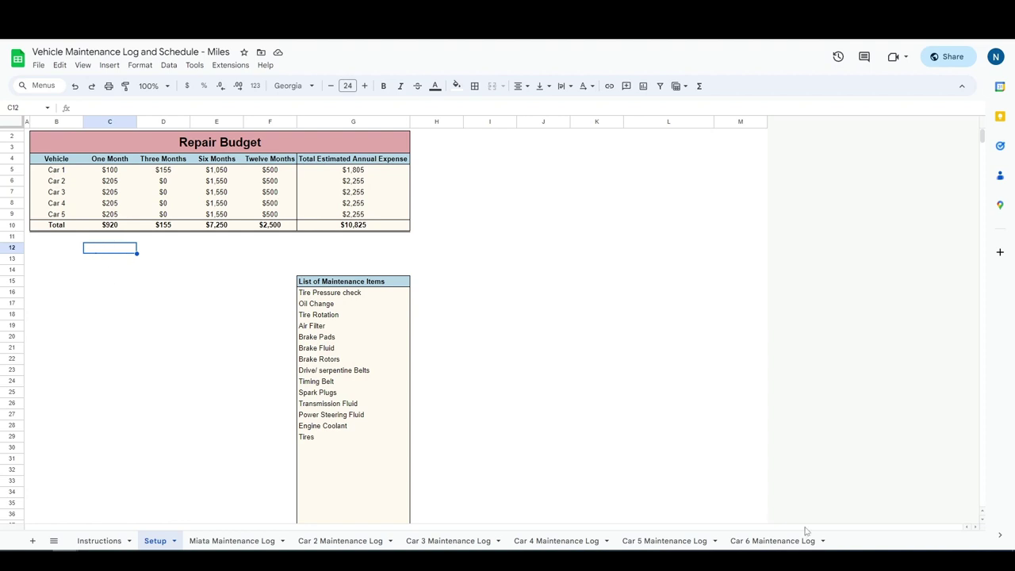
{"action": "left_click", "coordinate": [781, 541]}
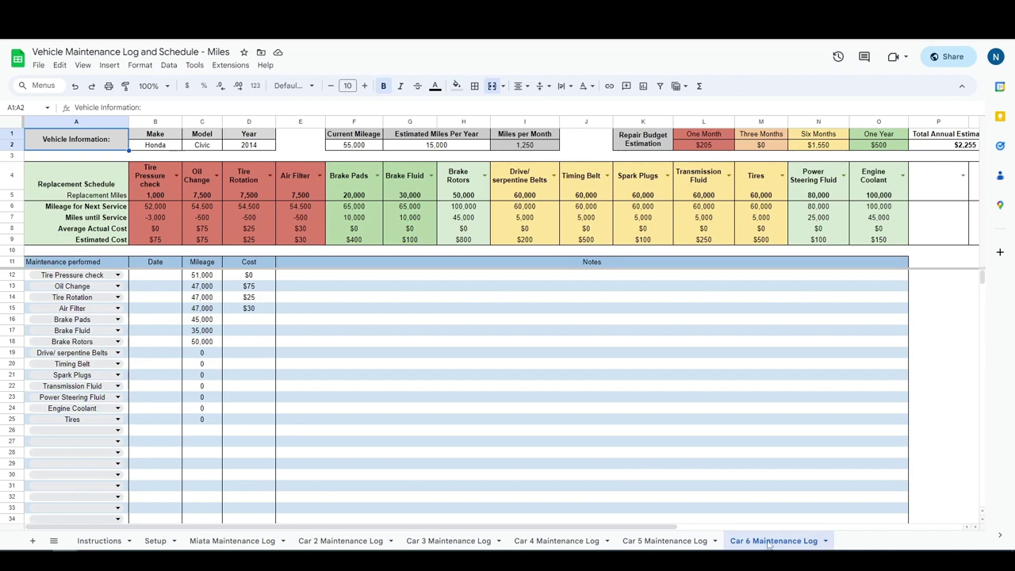
{"action": "left_click", "coordinate": [155, 541]}
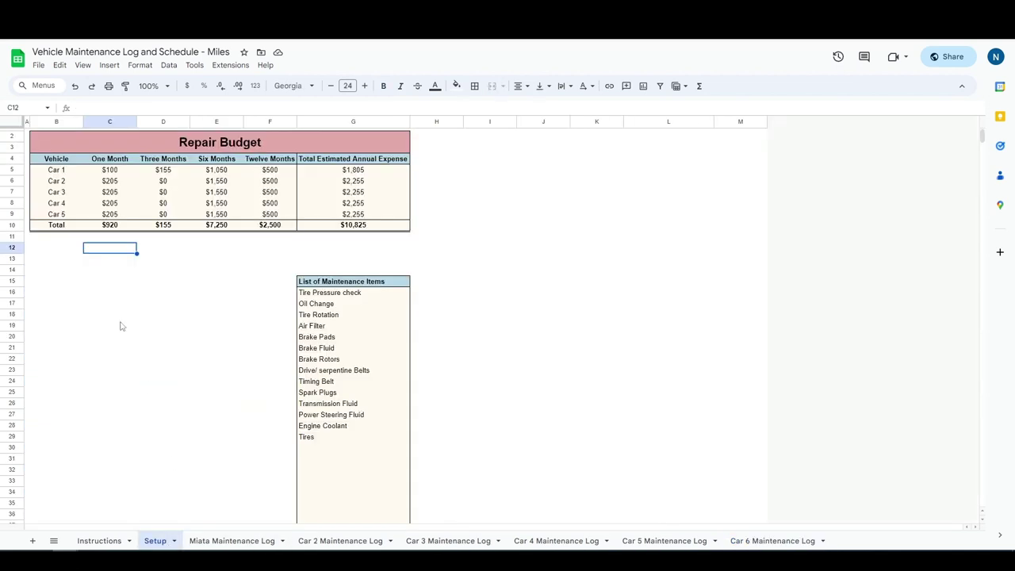
Insert an empty row above the Total row in the Repair Budget
{"action": "left_click", "coordinate": [12, 225]}
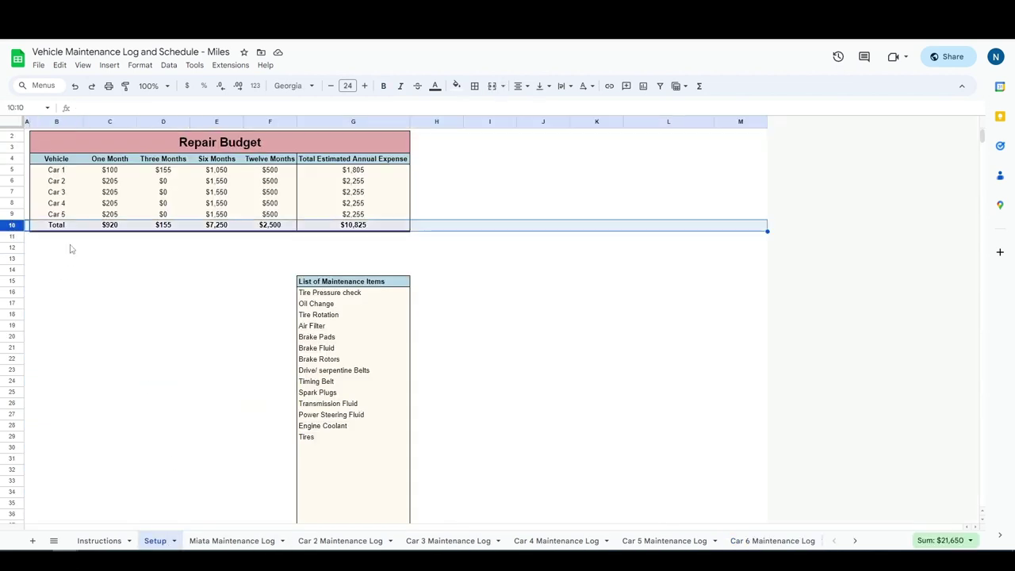
{"action": "right_click", "coordinate": [14, 227]}
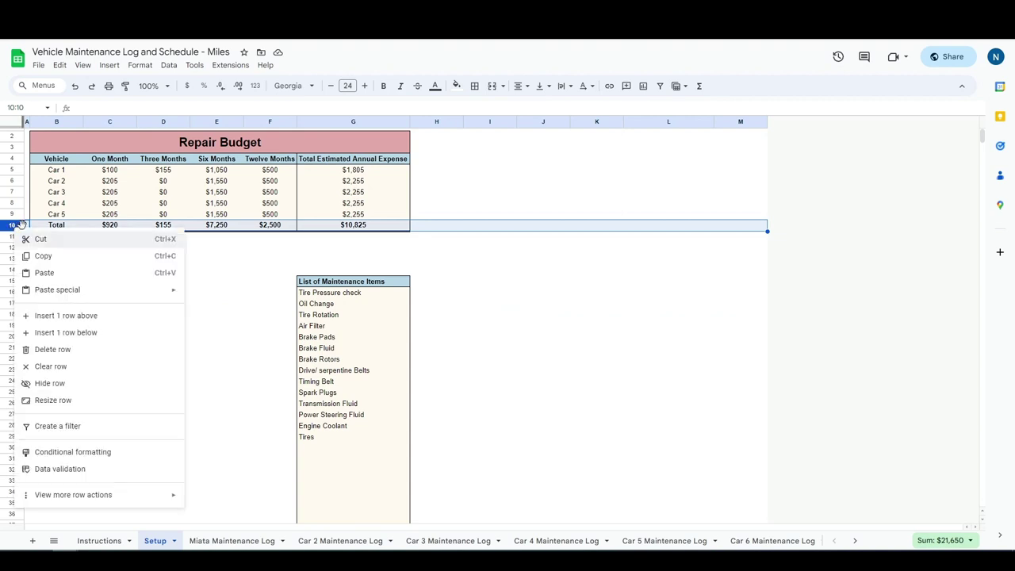
{"action": "left_click", "coordinate": [86, 318]}
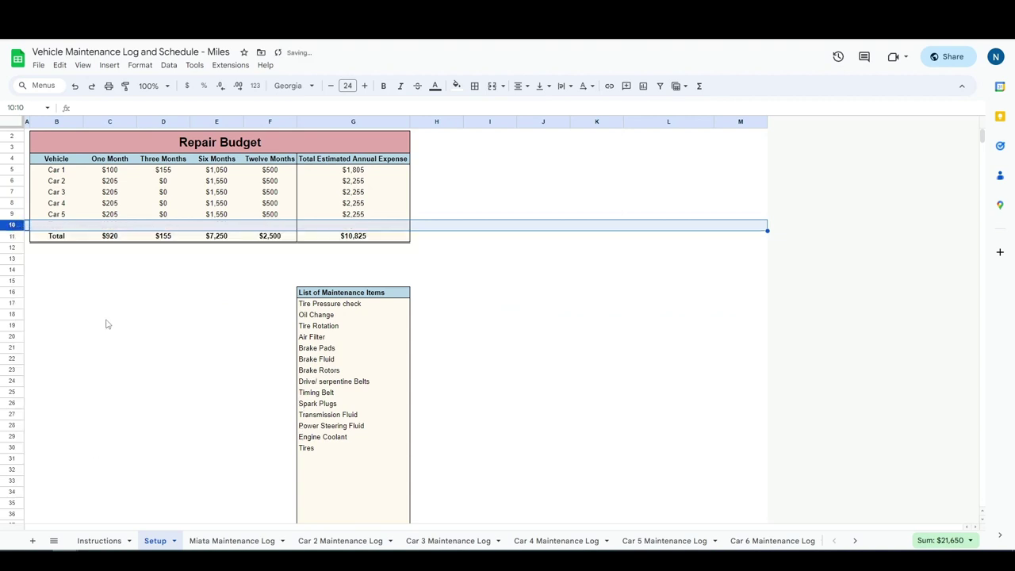
{"action": "left_click", "coordinate": [106, 324]}
Paste Car 5's One Month link formula into the new row's One Month cell
{"action": "left_click", "coordinate": [114, 219]}
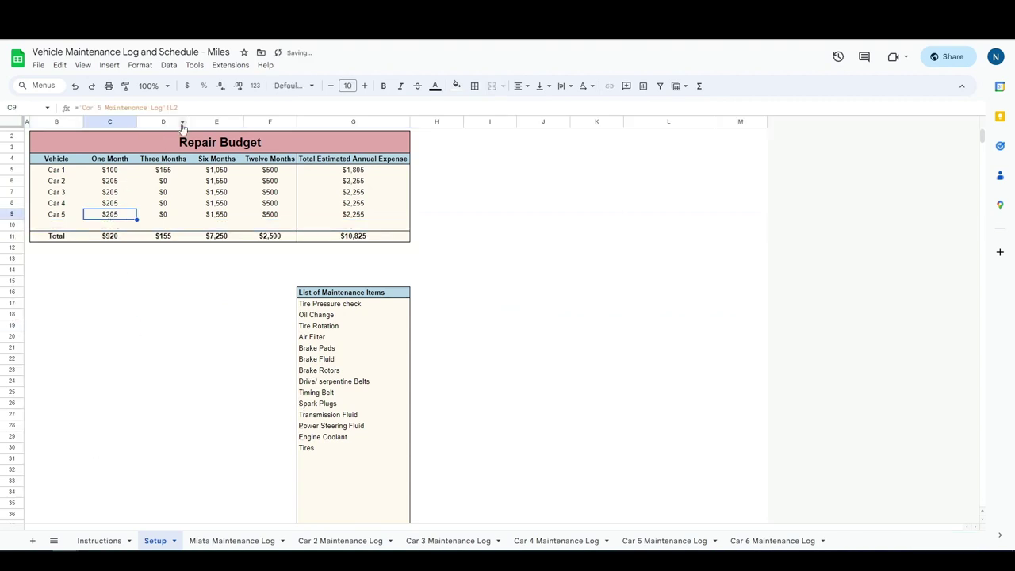
{"action": "left_click_drag", "start_coordinate": [177, 108], "coordinate": [73, 113]}
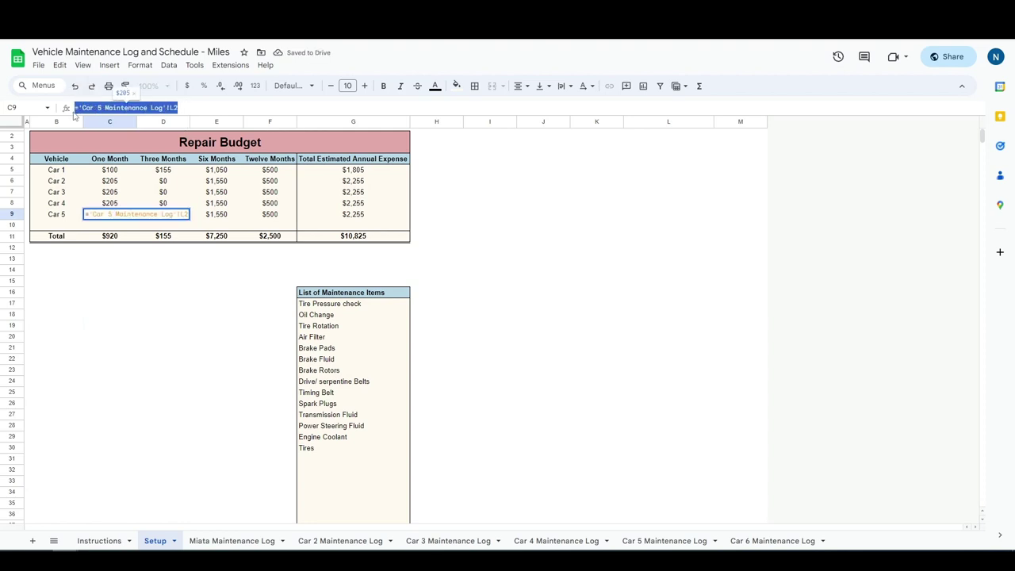
{"action": "key", "text": "Escape"}
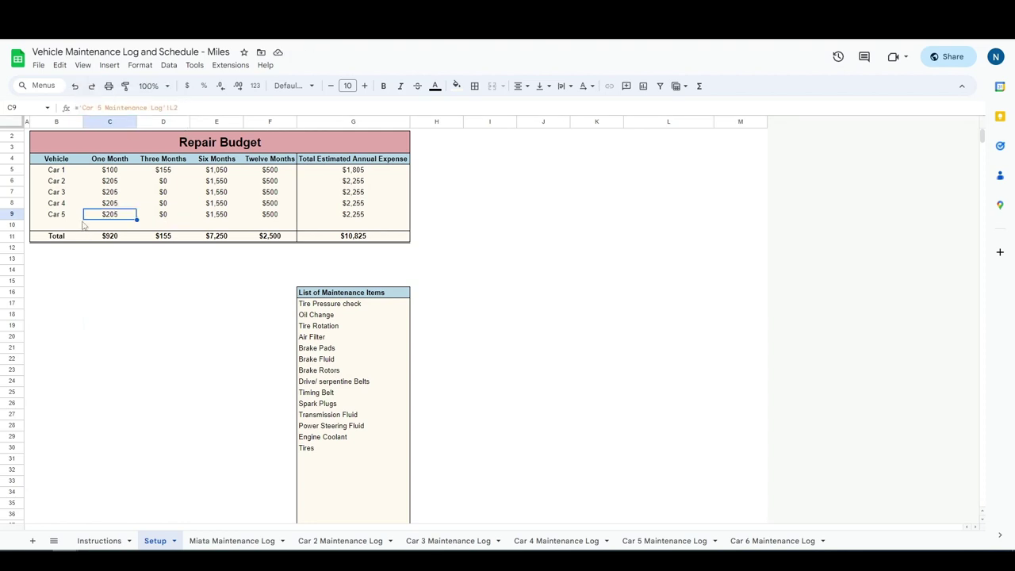
{"action": "left_click_drag", "start_coordinate": [178, 108], "coordinate": [73, 111]}
{"action": "key", "text": "ctrl+c"}
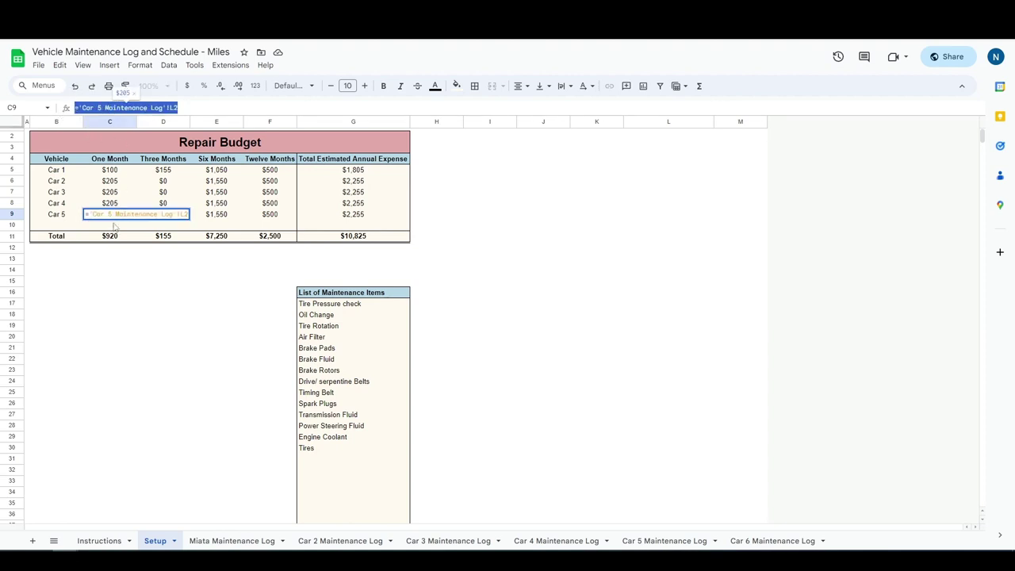
{"action": "key", "text": "Return"}
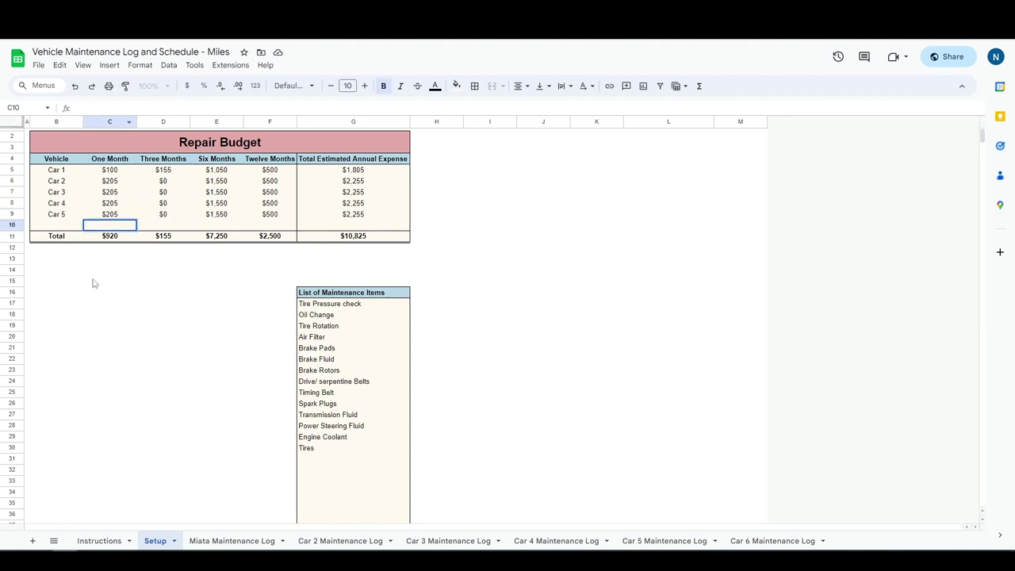
{"action": "key", "text": "ctrl+v"}
{"action": "key", "text": "Return"}
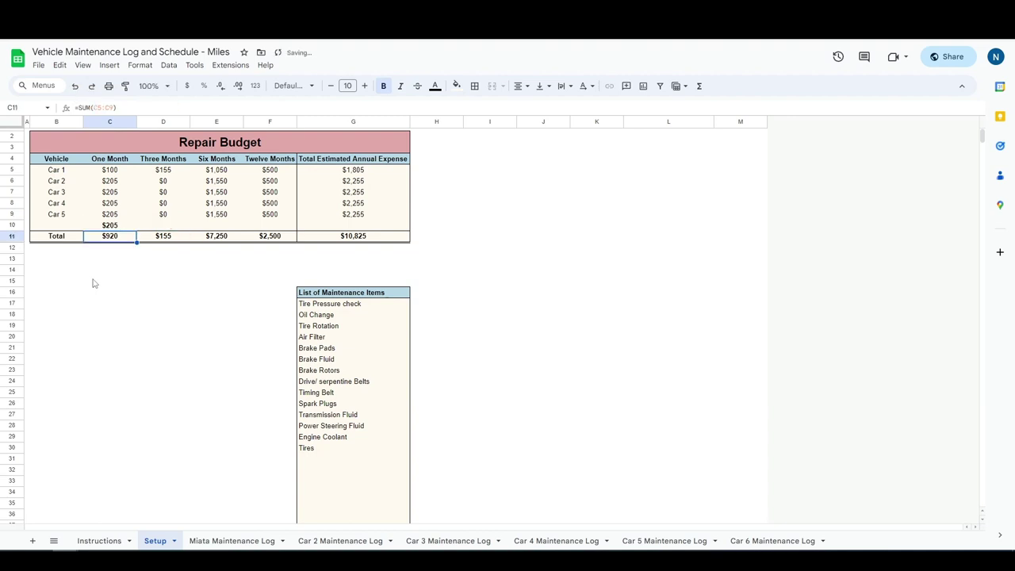
{"action": "key", "text": "Up"}
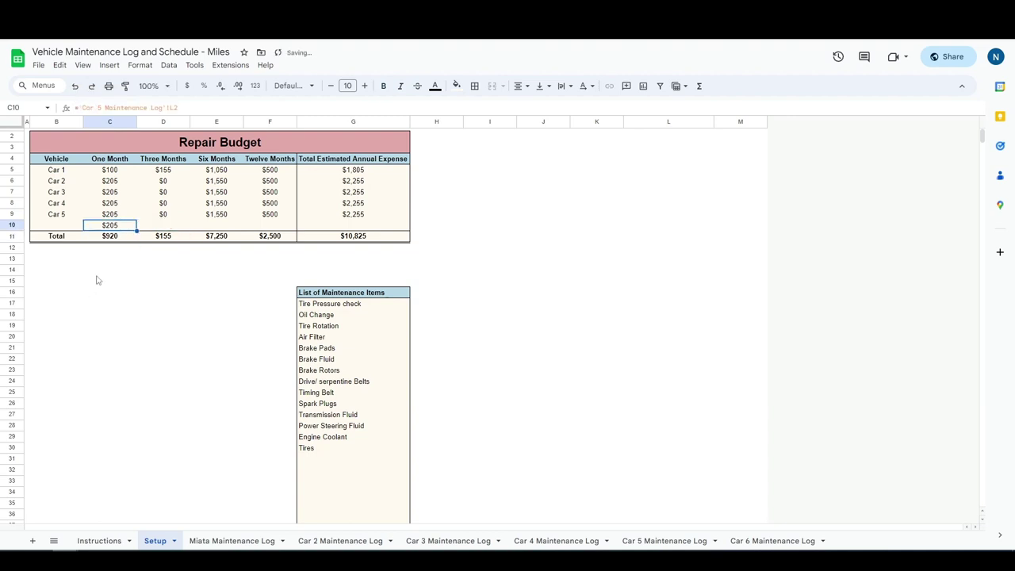
Change the new One Month formula to reference the Car 6 Maintenance Log
{"action": "left_click", "coordinate": [103, 108]}
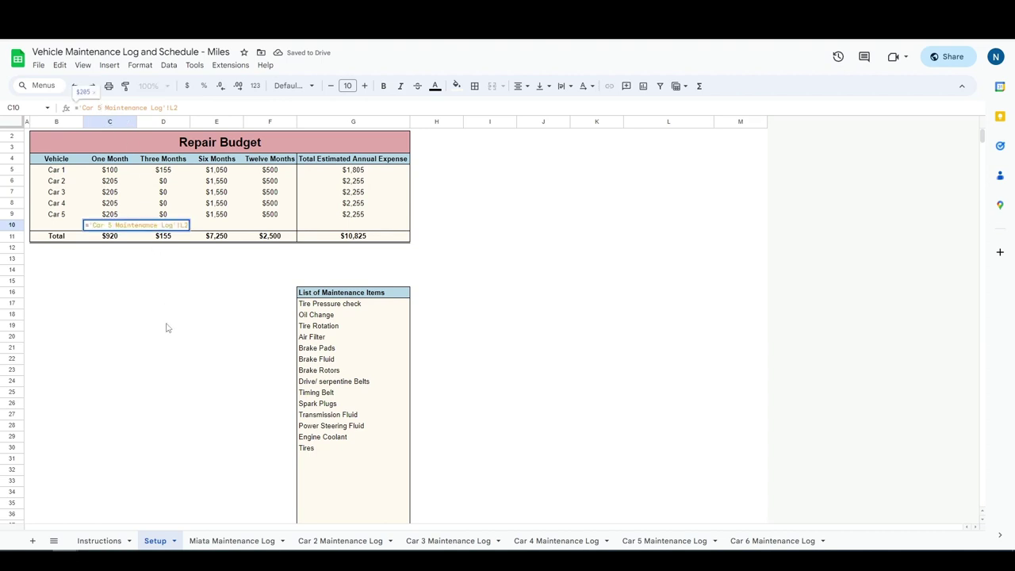
{"action": "key", "text": "BackSpace"}
{"action": "type", "text": "6"}
{"action": "key", "text": "Return"}
{"action": "key", "text": "Up"}
{"action": "key", "text": "Up"}
{"action": "key", "text": "Right"}
{"action": "key", "text": "Left"}
{"action": "key", "text": "Down"}
Fill the Car 6 link formula across the new row's four budget cells
{"action": "key", "text": "ctrl+c"}
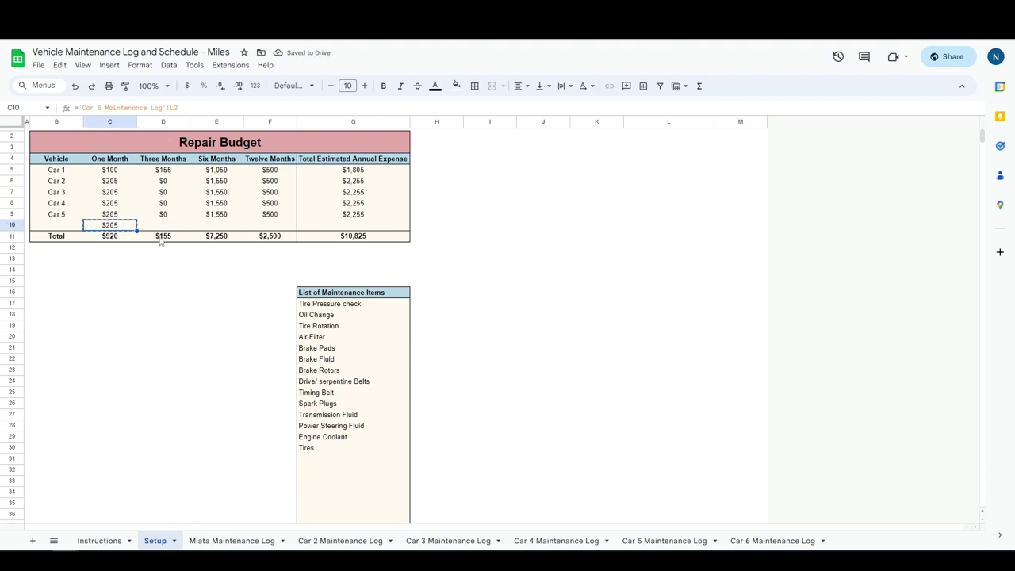
{"action": "left_click", "coordinate": [270, 227], "text": "shift"}
{"action": "key", "text": "ctrl+v"}
{"action": "left_click", "coordinate": [227, 318]}
{"action": "left_click", "coordinate": [162, 225]}
{"action": "key", "text": "Left"}
{"action": "key", "text": "Right"}
{"action": "key", "text": "Right"}
{"action": "key", "text": "Right"}
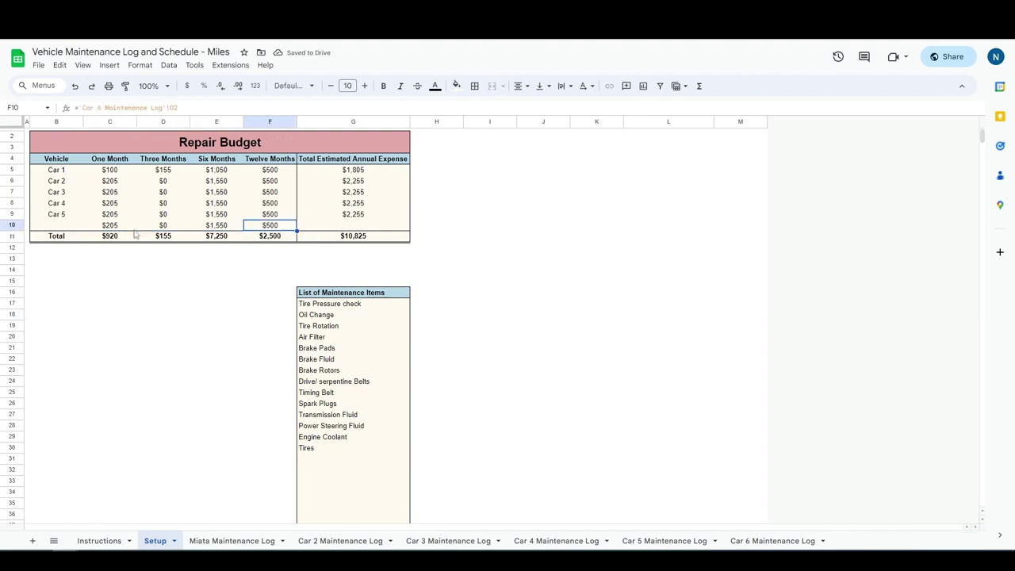
{"action": "left_click", "coordinate": [273, 215]}
{"action": "left_click", "coordinate": [281, 225]}
Copy Car 5's annual total formula into the new row's annual total cell
{"action": "left_click", "coordinate": [344, 223]}
{"action": "key", "text": "Up"}
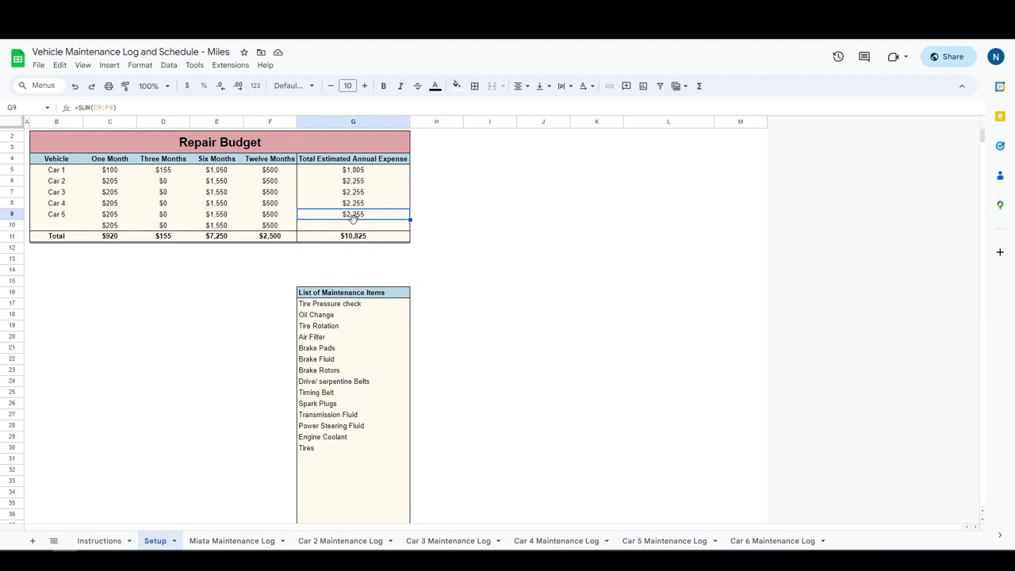
{"action": "key", "text": "ctrl+c"}
{"action": "left_click", "coordinate": [354, 228]}
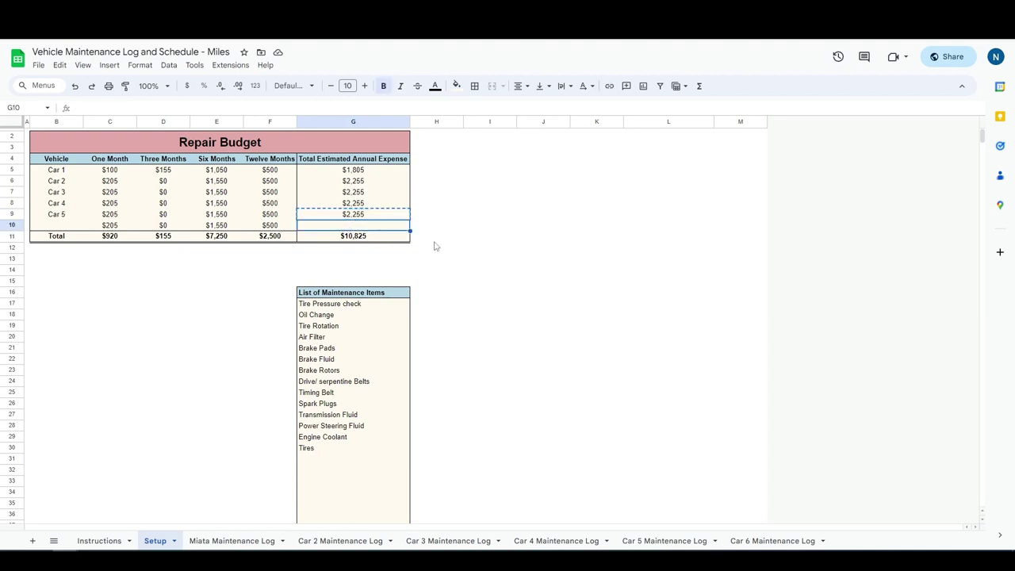
{"action": "key", "text": "ctrl+v"}
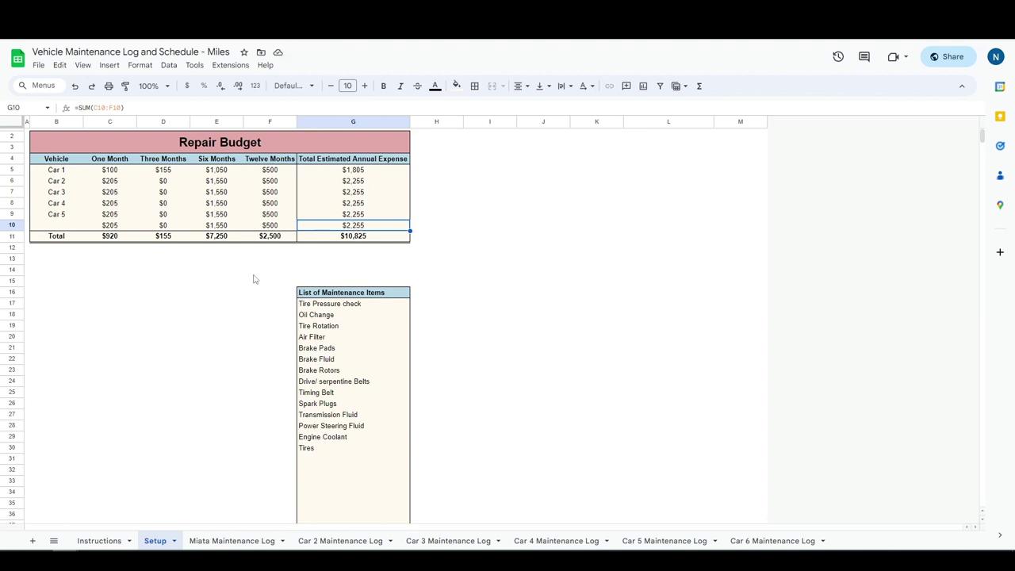
Name the new vehicle 'Ford Explorer' and widen column B to fit it
{"action": "left_click", "coordinate": [69, 222]}
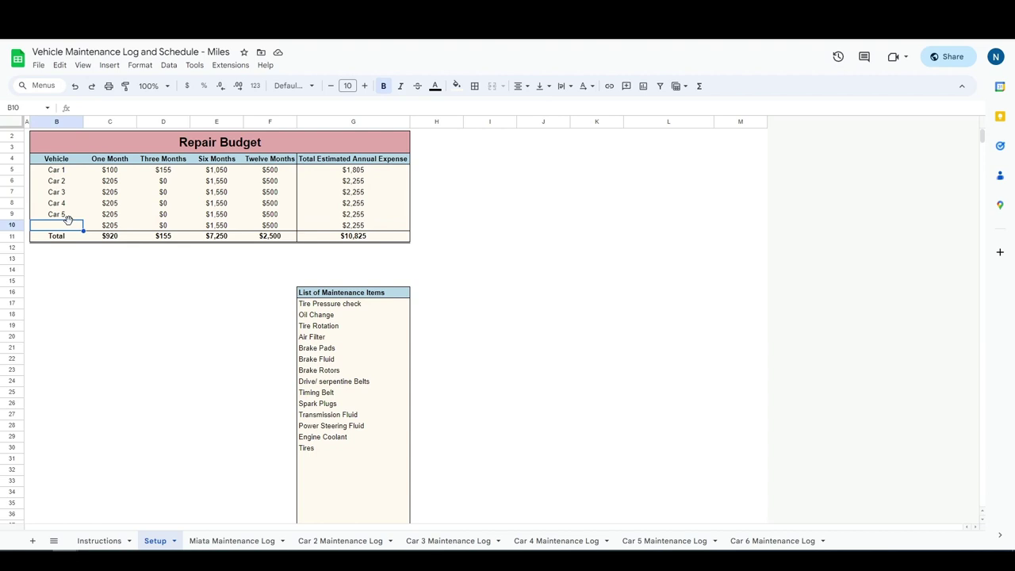
{"action": "type", "text": "Ford Explorer"}
{"action": "key", "text": "Return"}
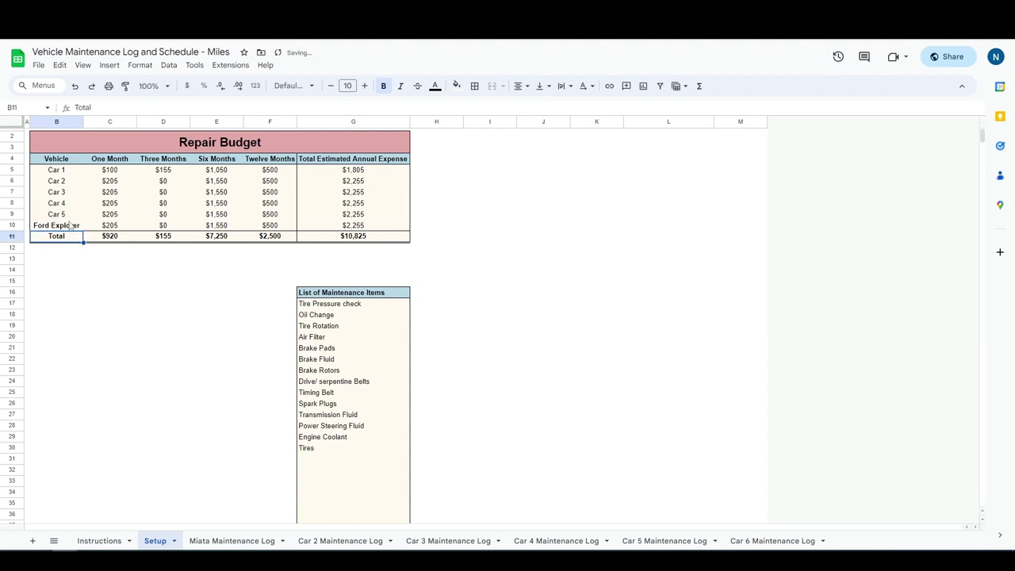
{"action": "left_click_drag", "start_coordinate": [83, 121], "coordinate": [98, 121]}
{"action": "left_click", "coordinate": [107, 261]}
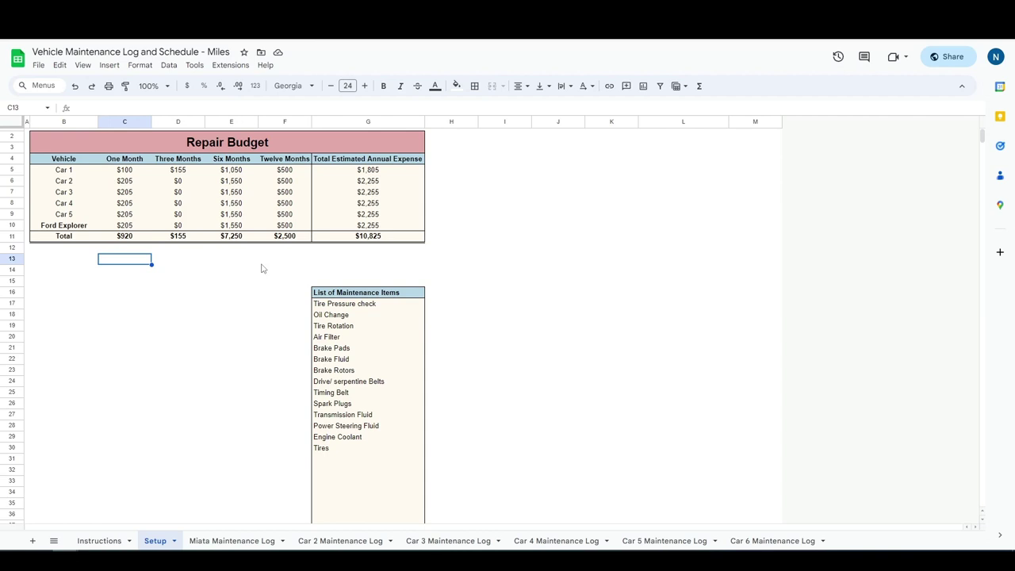
Glance at the Miata log's Current Mileage heading, then switch to the Excel date-based workbook
{"action": "left_click", "coordinate": [233, 542]}
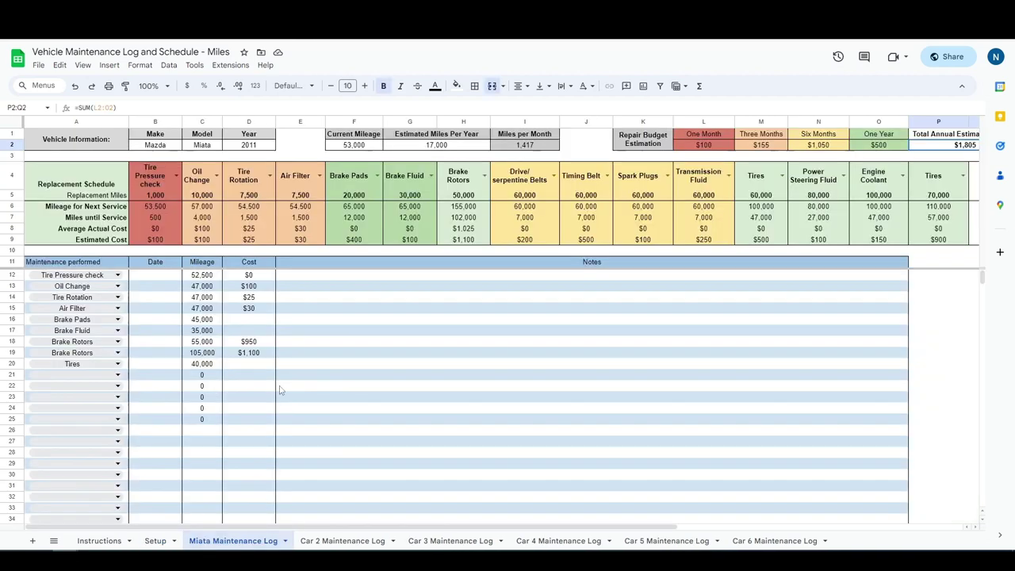
{"action": "left_click", "coordinate": [354, 134]}
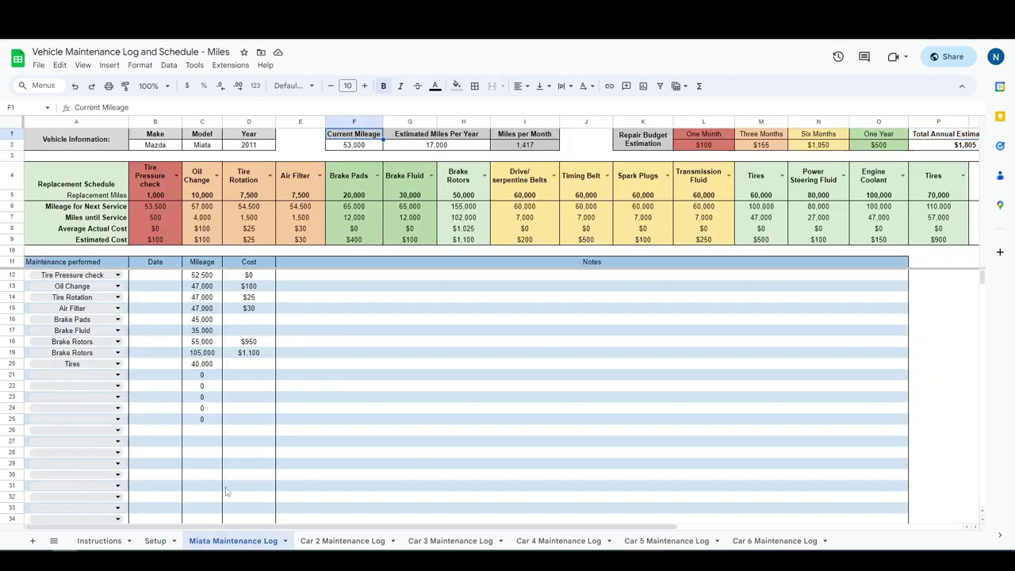
{"action": "left_click", "coordinate": [156, 541]}
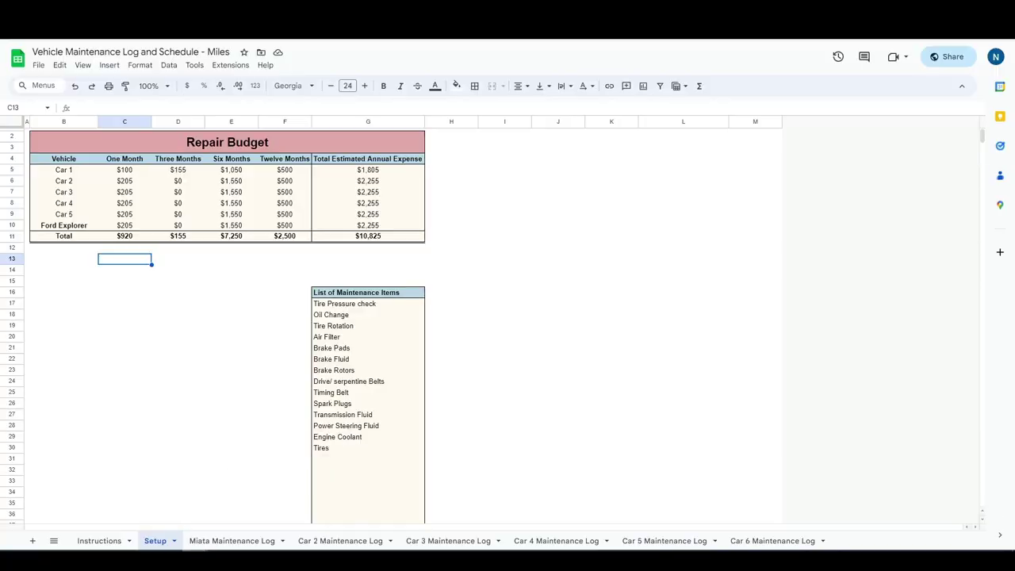
{"action": "key", "text": "alt+Tab"}
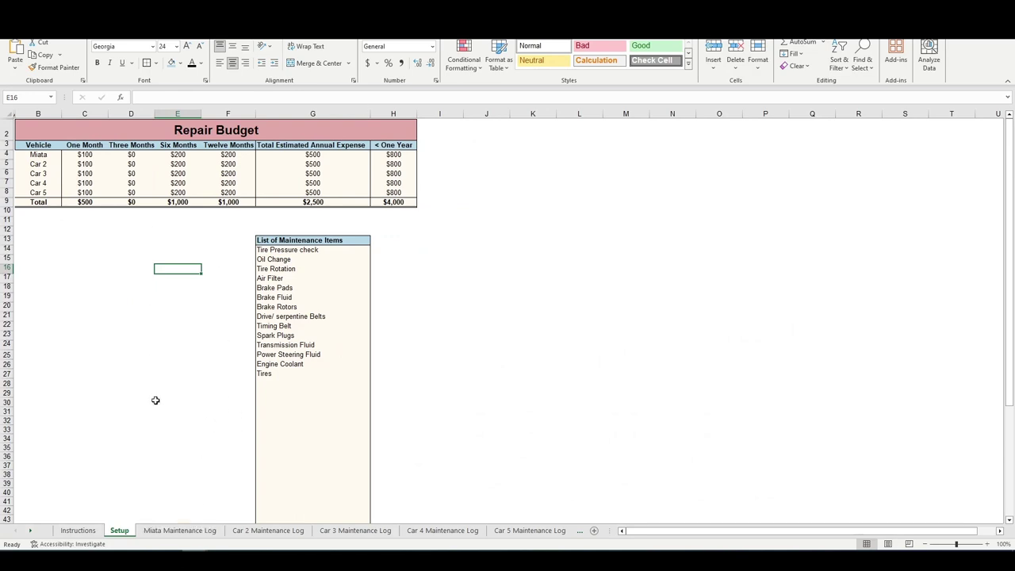
On Excel's Miata log, inspect the Tire Pressure interval and the empty item slots P4:R4
{"action": "left_click", "coordinate": [190, 530]}
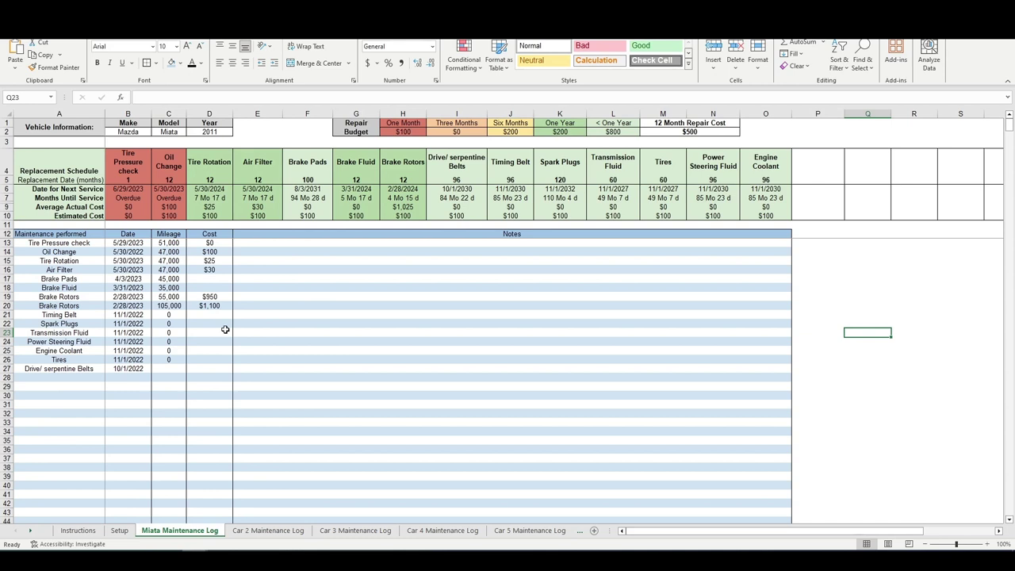
{"action": "left_click", "coordinate": [133, 192]}
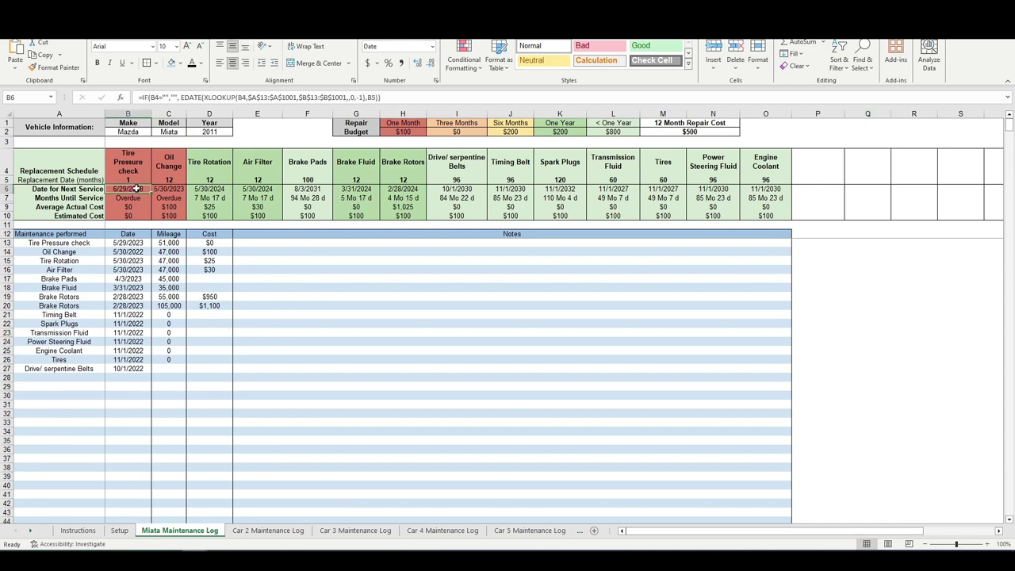
{"action": "left_click", "coordinate": [136, 181]}
{"action": "left_click", "coordinate": [818, 168]}
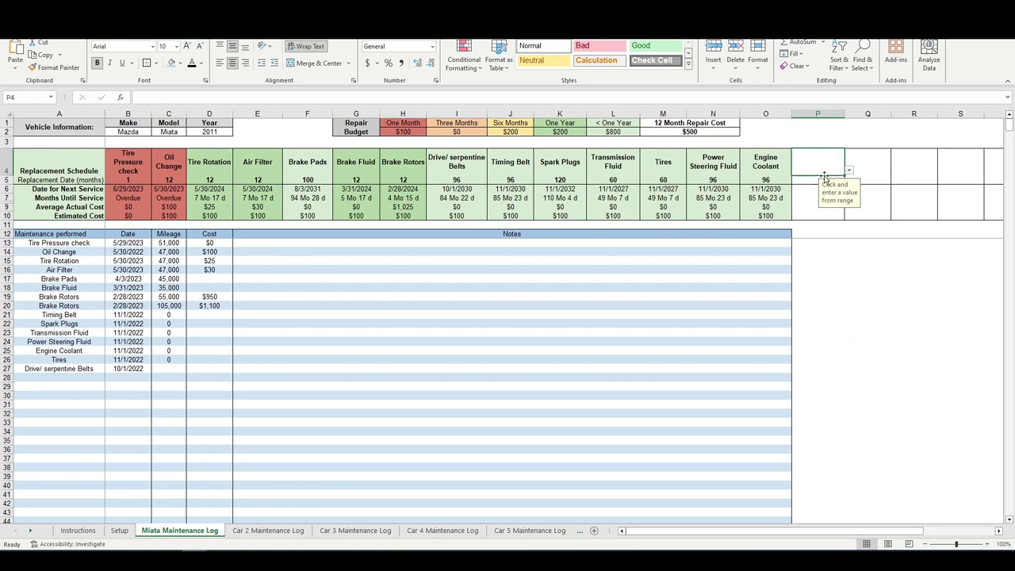
{"action": "left_click", "coordinate": [876, 165]}
{"action": "left_click", "coordinate": [916, 160]}
{"action": "left_click", "coordinate": [825, 169]}
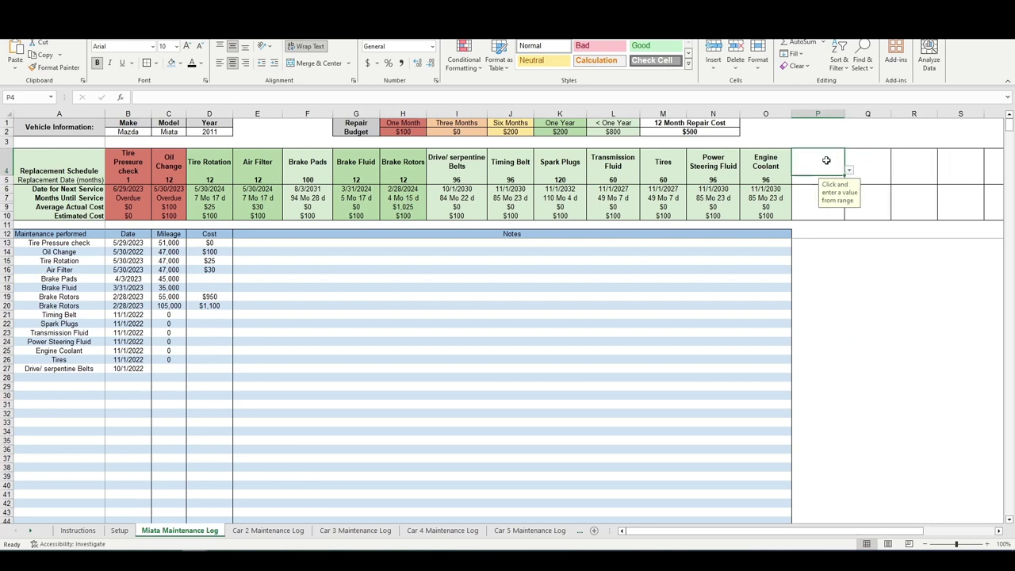
{"action": "left_click", "coordinate": [868, 270]}
{"action": "left_click", "coordinate": [827, 168]}
{"action": "left_click", "coordinate": [850, 170]}
{"action": "scroll", "coordinate": [833, 230], "scroll_direction": "up", "scroll_amount": 2}
{"action": "scroll", "coordinate": [877, 244], "scroll_direction": "down", "scroll_amount": 1}
Browse the log's empty rows, the Tires service date 11/1/2022, and the interval label
{"action": "left_click", "coordinate": [80, 379]}
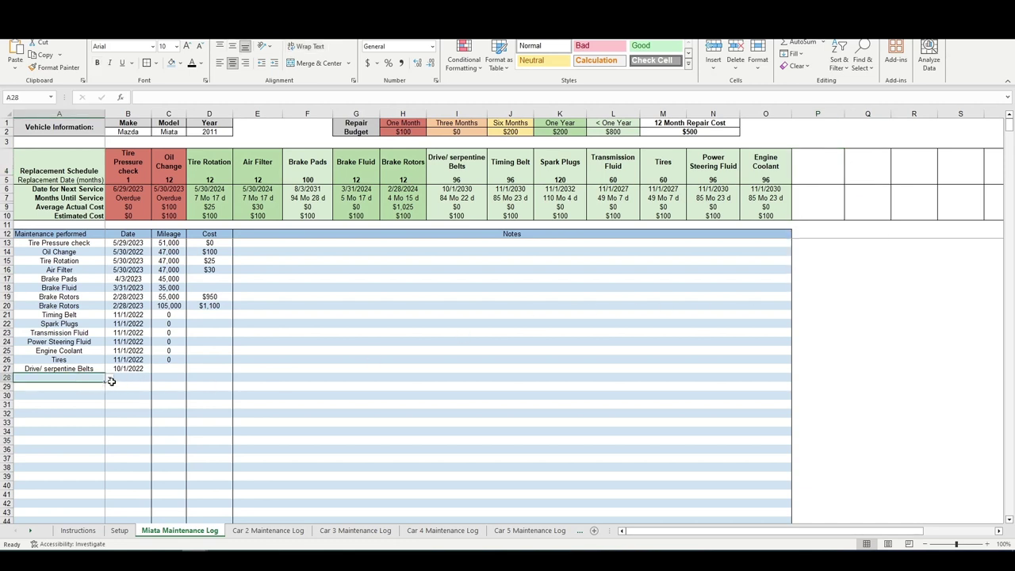
{"action": "left_click", "coordinate": [109, 379]}
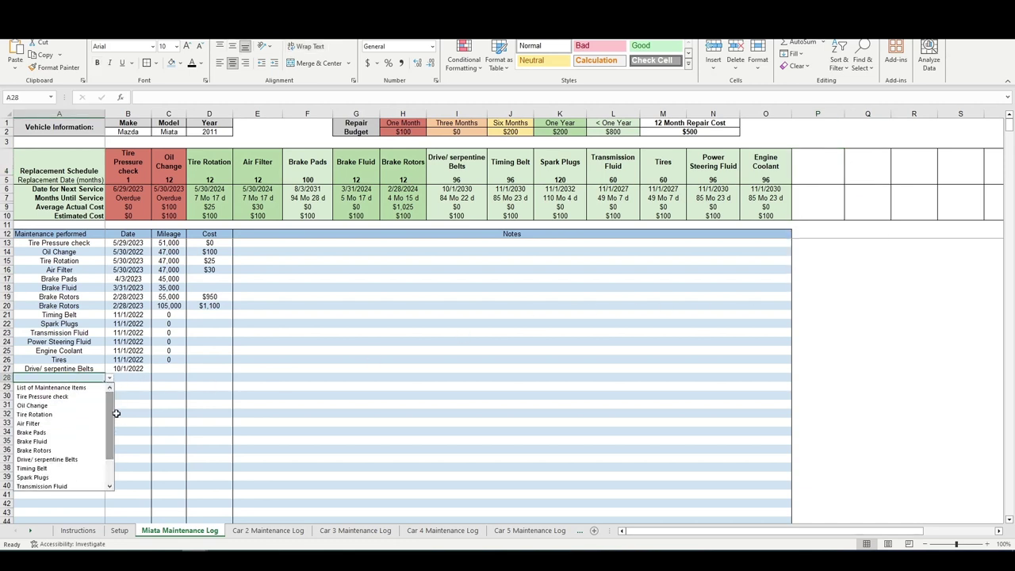
{"action": "left_click", "coordinate": [127, 380]}
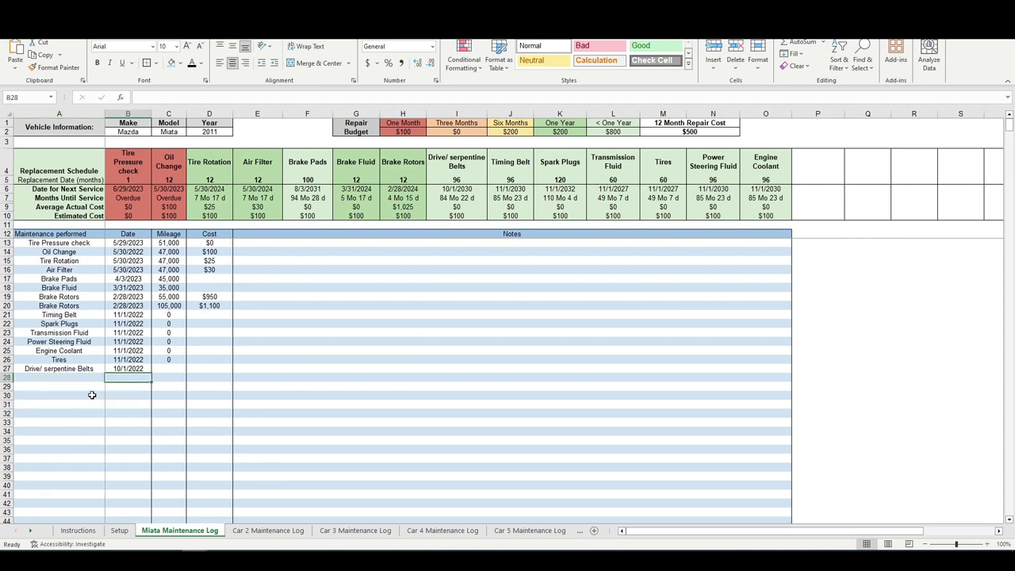
{"action": "left_click", "coordinate": [92, 396]}
{"action": "left_click", "coordinate": [94, 405]}
{"action": "left_click", "coordinate": [95, 423]}
{"action": "left_click", "coordinate": [87, 405]}
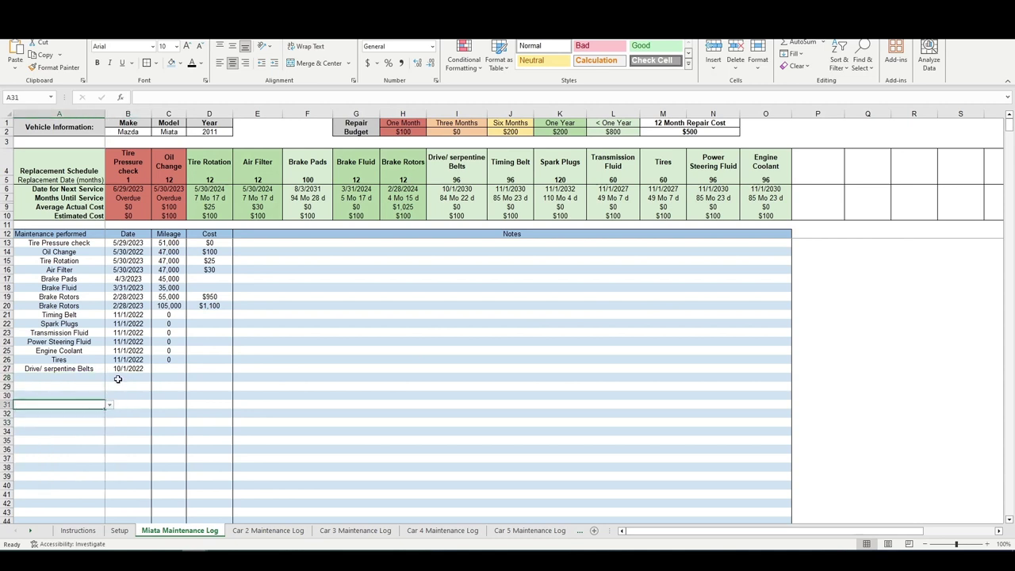
{"action": "left_click", "coordinate": [118, 379]}
{"action": "left_click", "coordinate": [125, 361]}
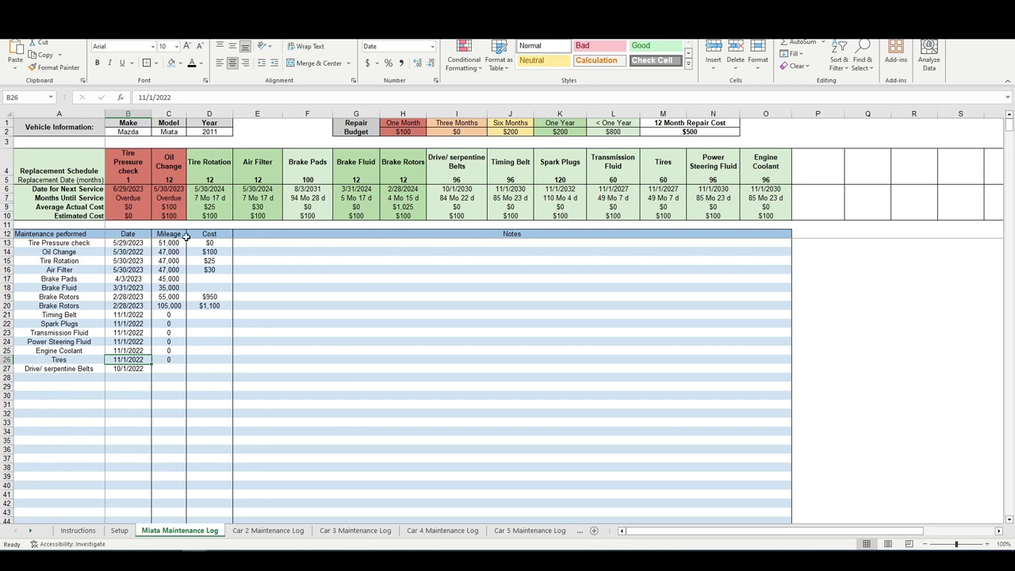
{"action": "left_click", "coordinate": [91, 180]}
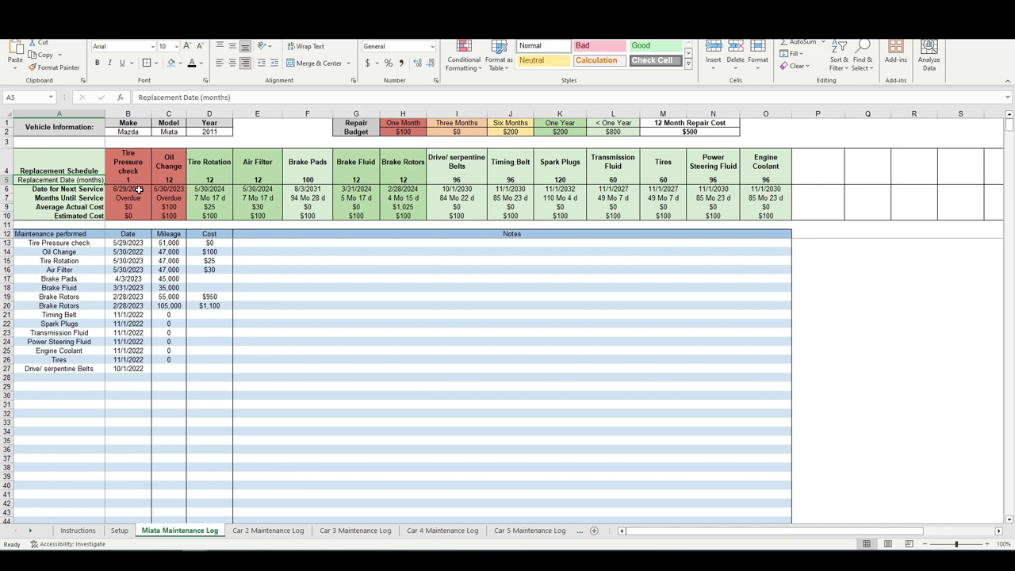
Set the Oil Change interval to 6 months and widen column C to show its date
{"action": "left_click", "coordinate": [165, 179]}
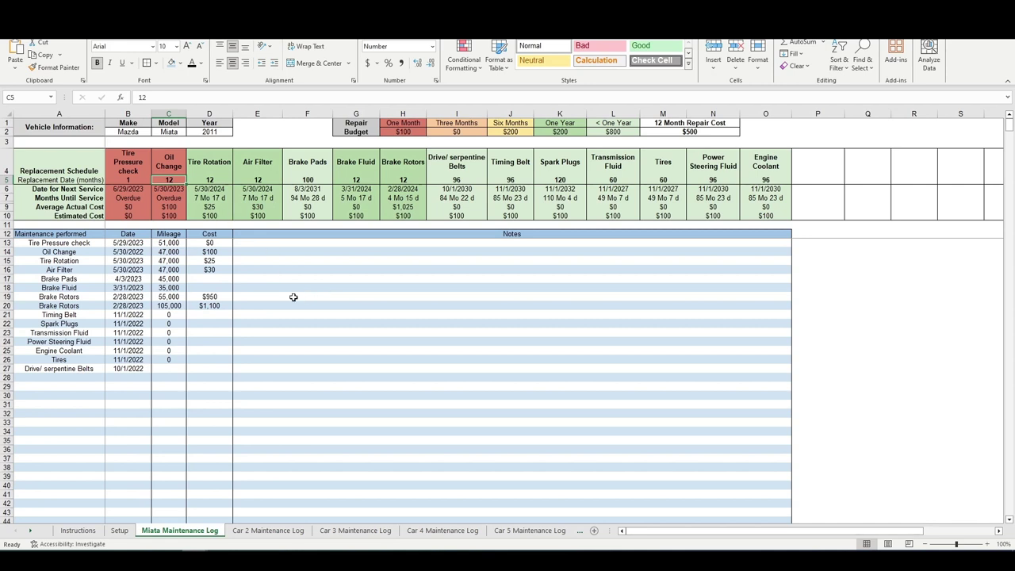
{"action": "type", "text": "6"}
{"action": "key", "text": "Return"}
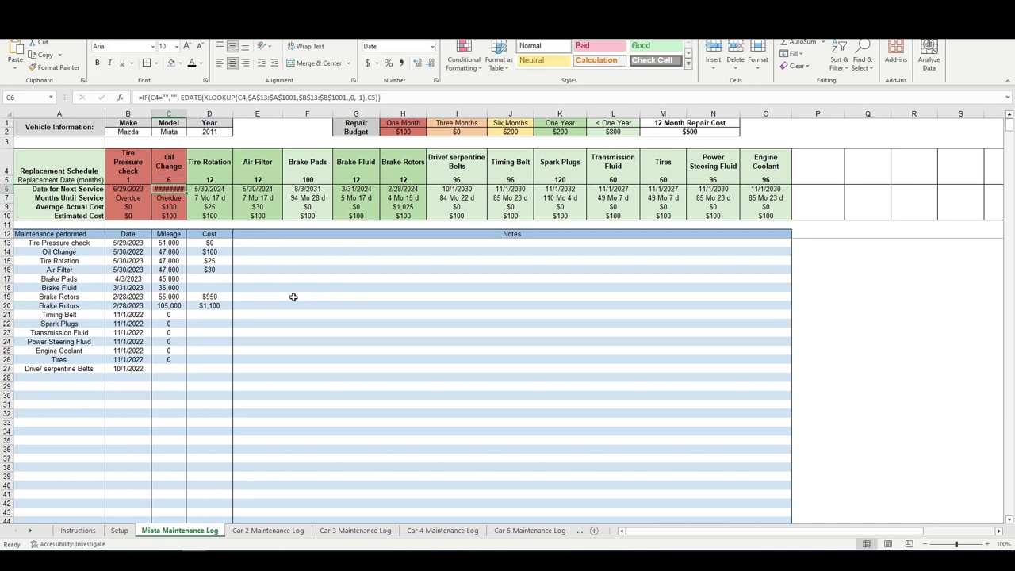
{"action": "left_click_drag", "start_coordinate": [188, 113], "coordinate": [191, 113]}
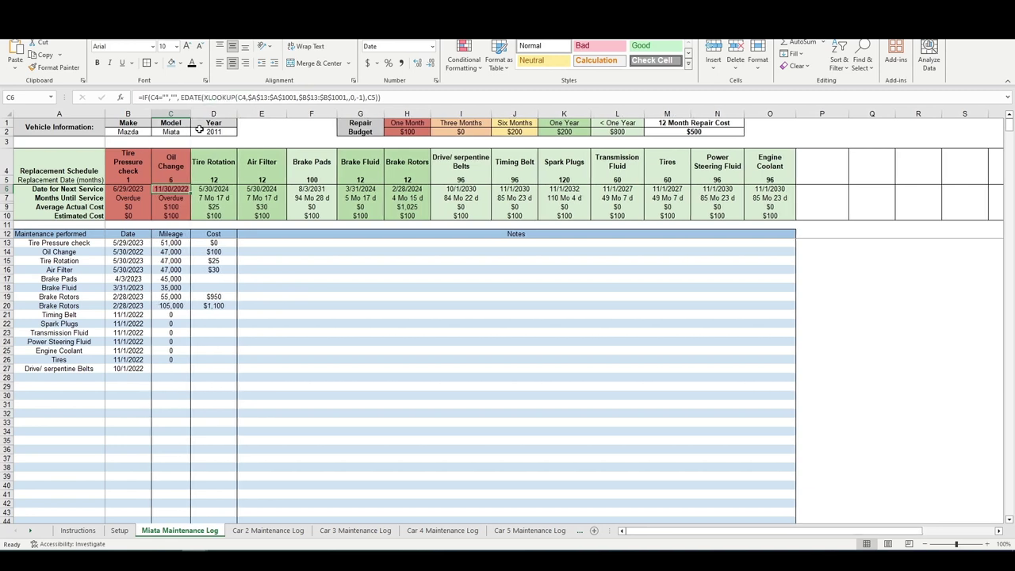
Restore the 12-month Oil Change interval and inspect its next-service and months-until formulas
{"action": "left_click", "coordinate": [181, 180]}
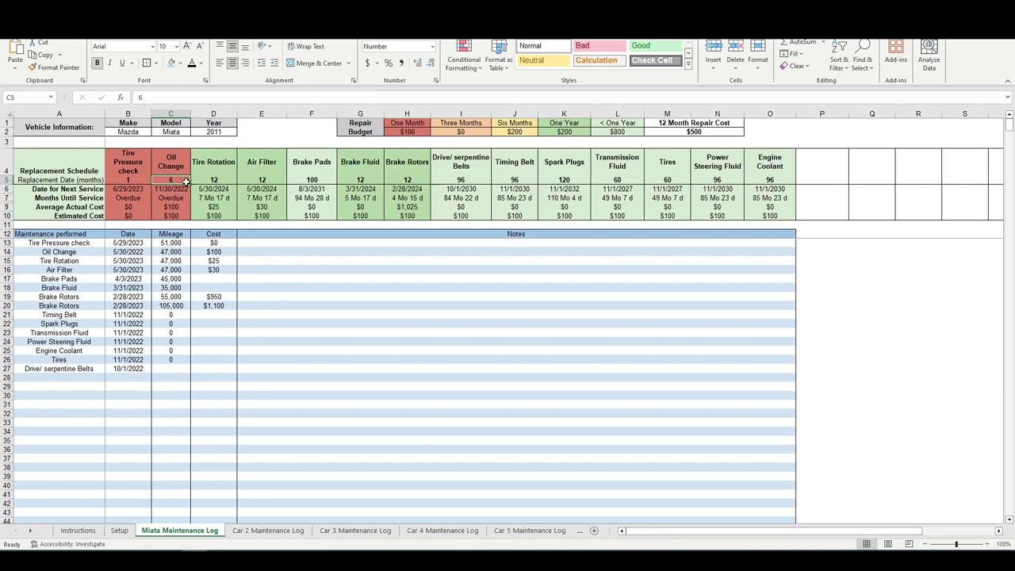
{"action": "left_click", "coordinate": [179, 188]}
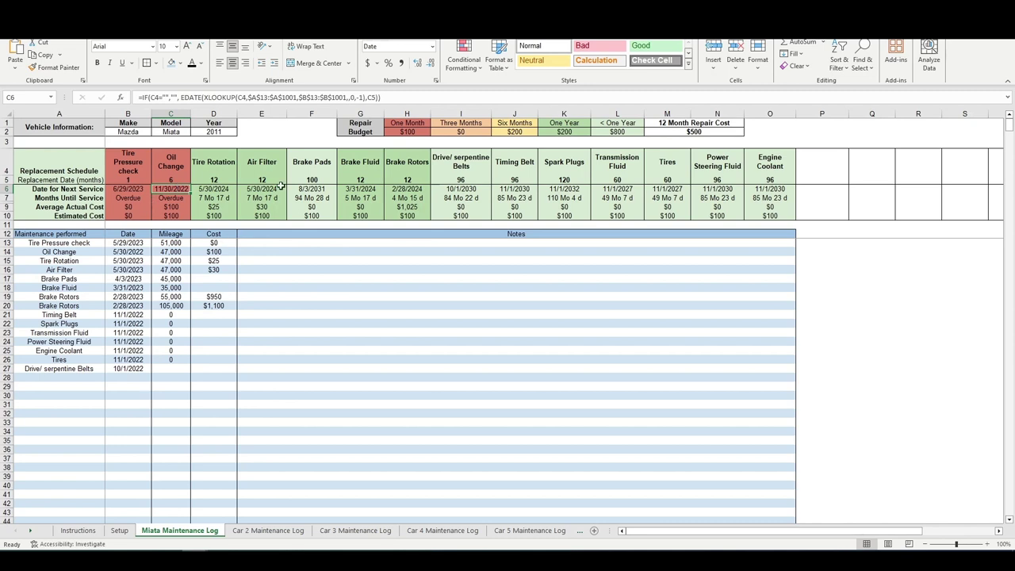
{"action": "left_click", "coordinate": [173, 180]}
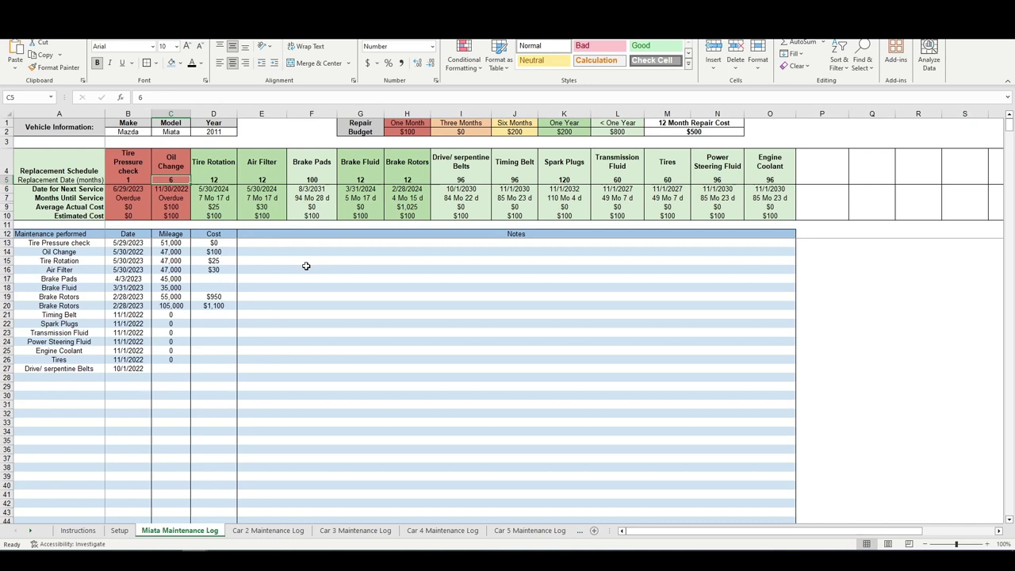
{"action": "type", "text": "12"}
{"action": "key", "text": "Return"}
{"action": "key", "text": "Down"}
{"action": "key", "text": "Up"}
{"action": "left_click", "coordinate": [175, 197]}
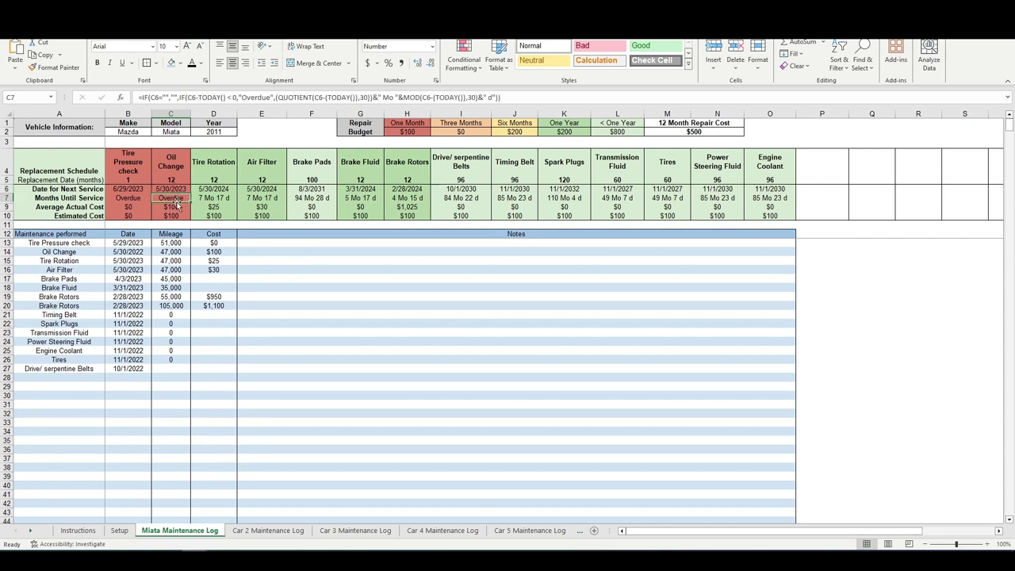
{"action": "left_click", "coordinate": [216, 181]}
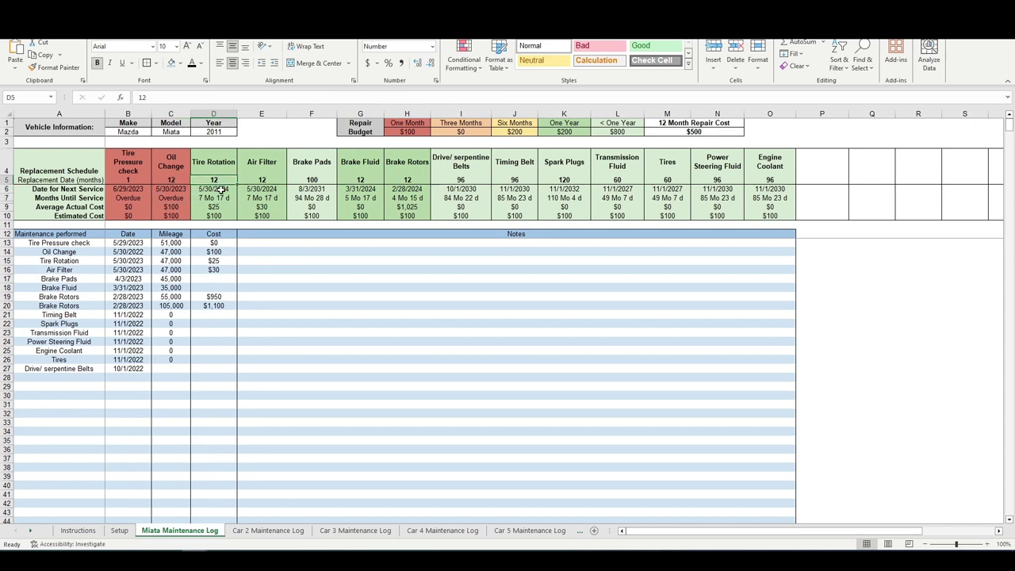
{"action": "left_click", "coordinate": [220, 190]}
{"action": "left_click", "coordinate": [221, 181]}
{"action": "left_click", "coordinate": [222, 190]}
{"action": "left_click", "coordinate": [222, 183]}
{"action": "left_click", "coordinate": [171, 192]}
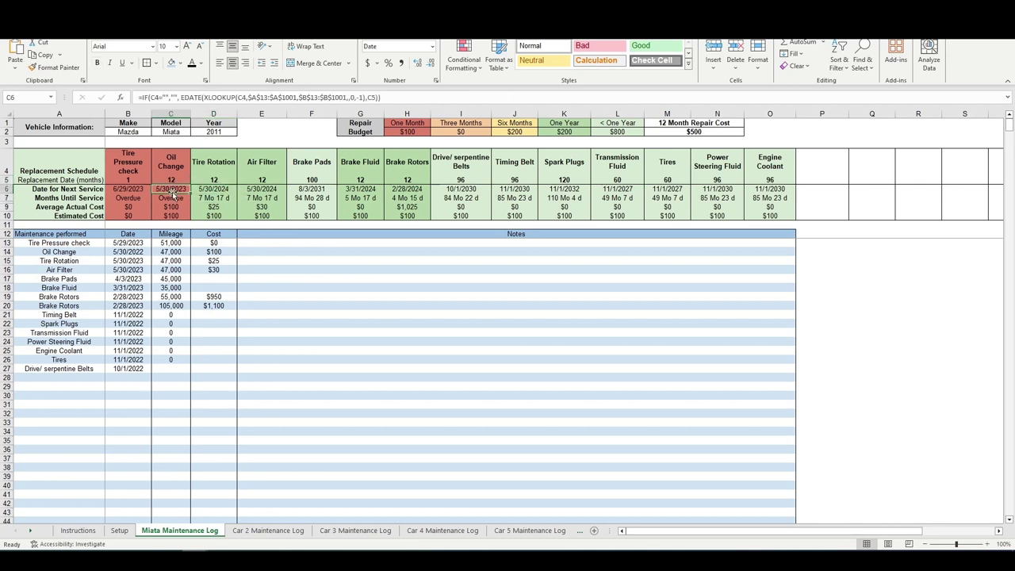
{"action": "left_click", "coordinate": [135, 173]}
{"action": "left_click_drag", "start_coordinate": [135, 173], "coordinate": [175, 216]}
{"action": "left_click", "coordinate": [174, 216]}
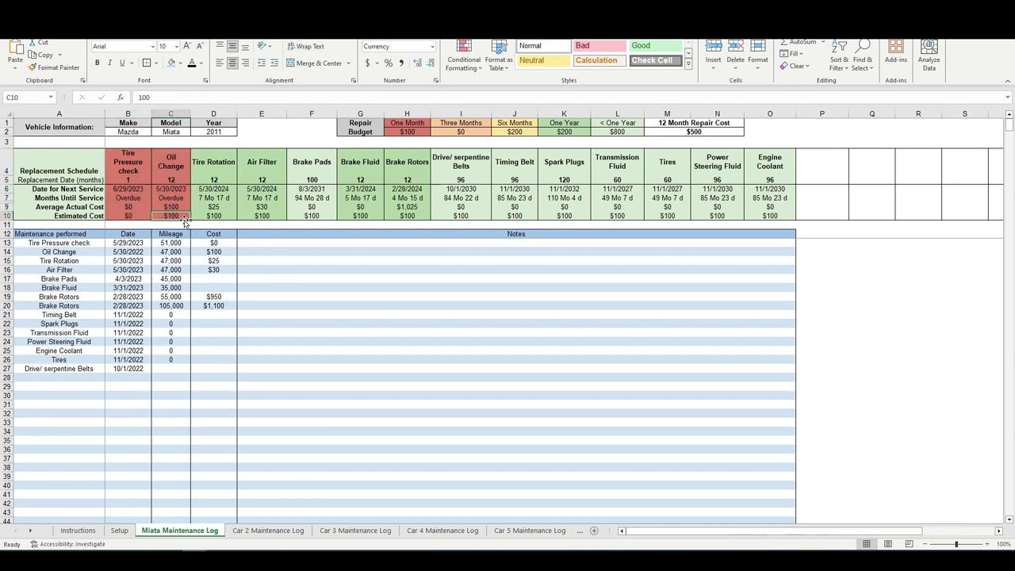
{"action": "left_click", "coordinate": [219, 201]}
{"action": "left_click", "coordinate": [219, 180]}
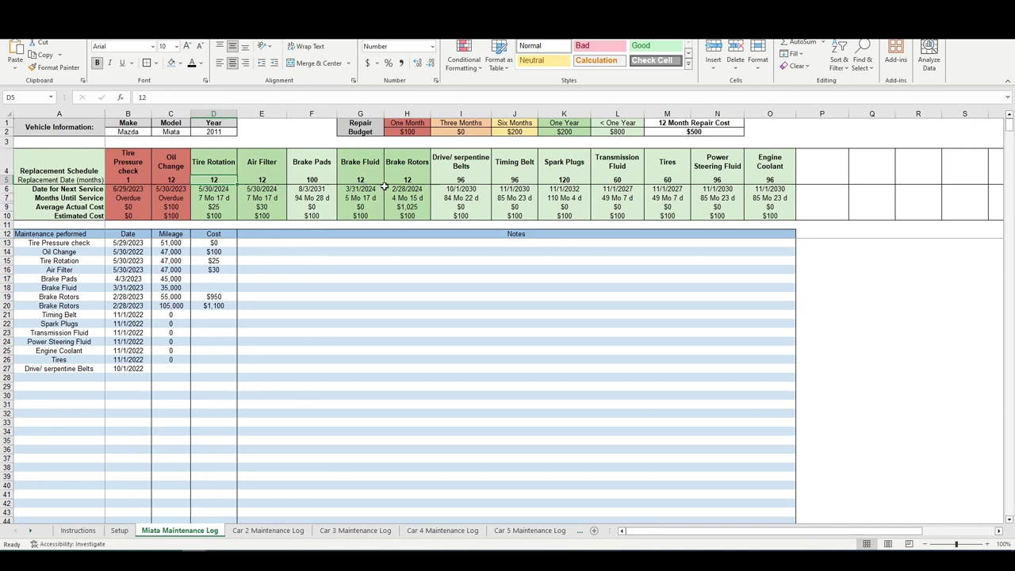
{"action": "left_click", "coordinate": [268, 198]}
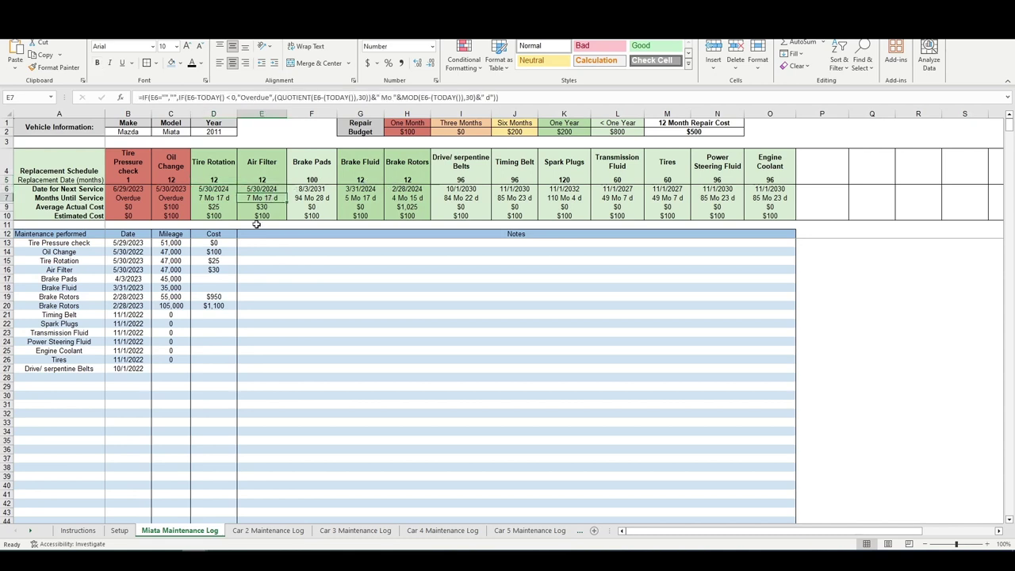
{"action": "left_click", "coordinate": [221, 201]}
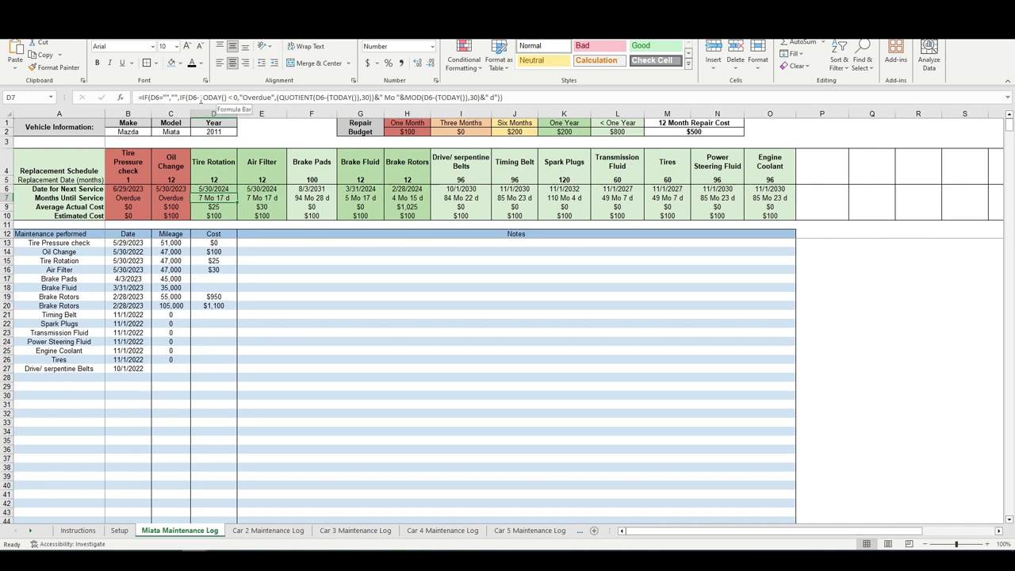
{"action": "left_click", "coordinate": [222, 189]}
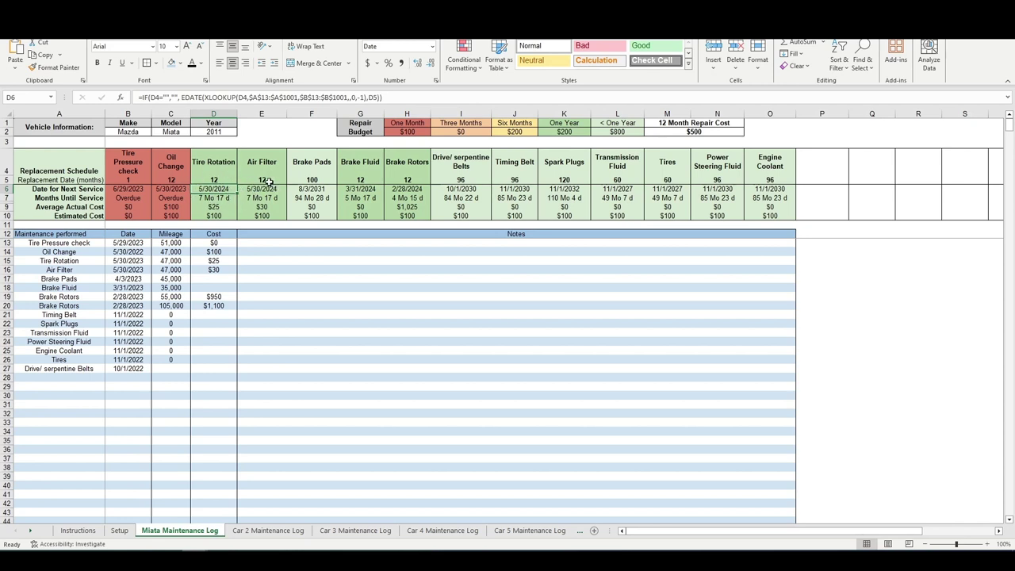
{"action": "left_click", "coordinate": [269, 191]}
{"action": "left_click", "coordinate": [415, 191]}
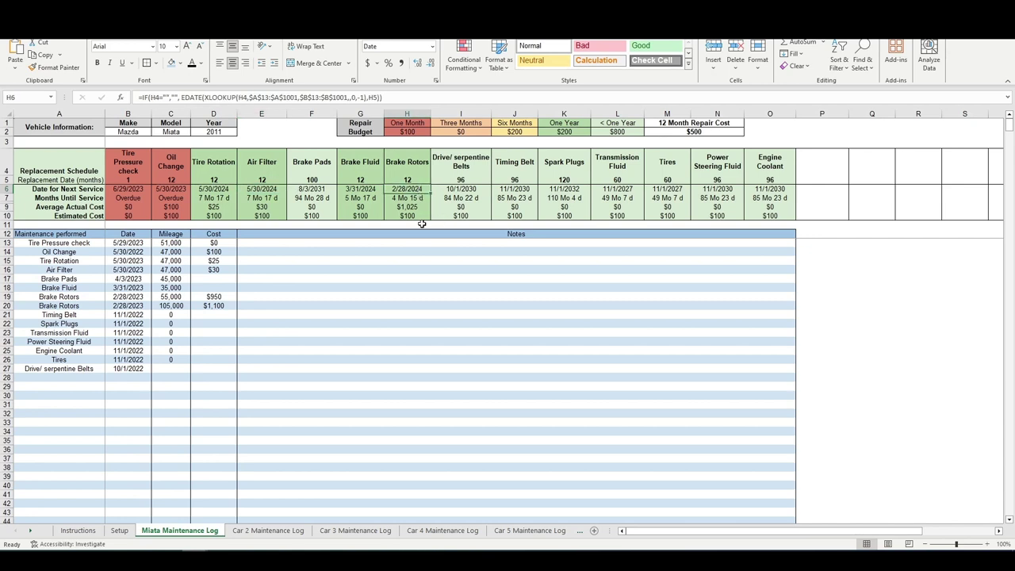
{"action": "left_click", "coordinate": [460, 171]}
{"action": "left_click", "coordinate": [415, 192]}
{"action": "left_click", "coordinate": [228, 174]}
Set the Tire Rotation interval to 15 months
{"action": "key", "text": "Return"}
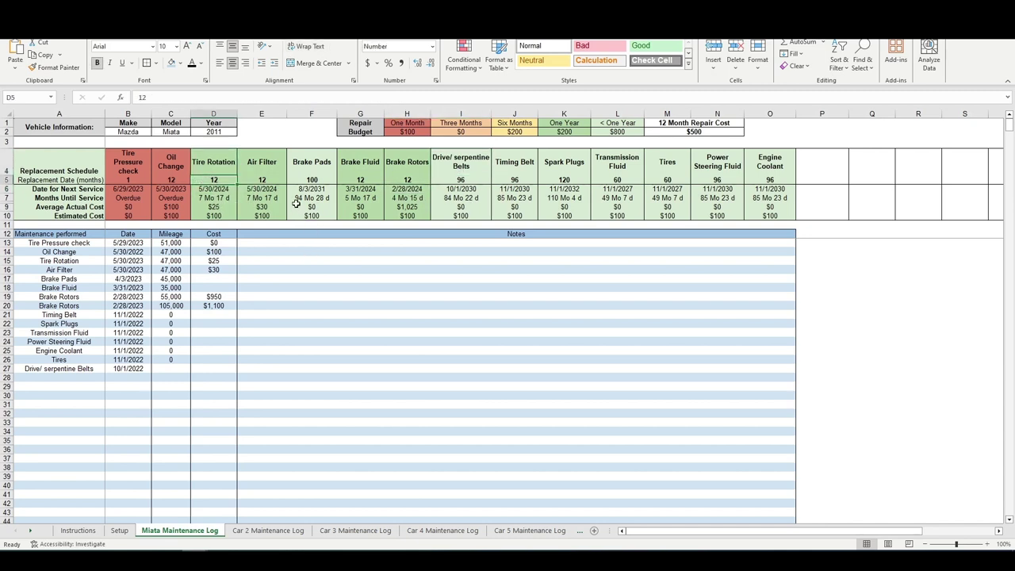
{"action": "type", "text": "15"}
{"action": "key", "text": "Return"}
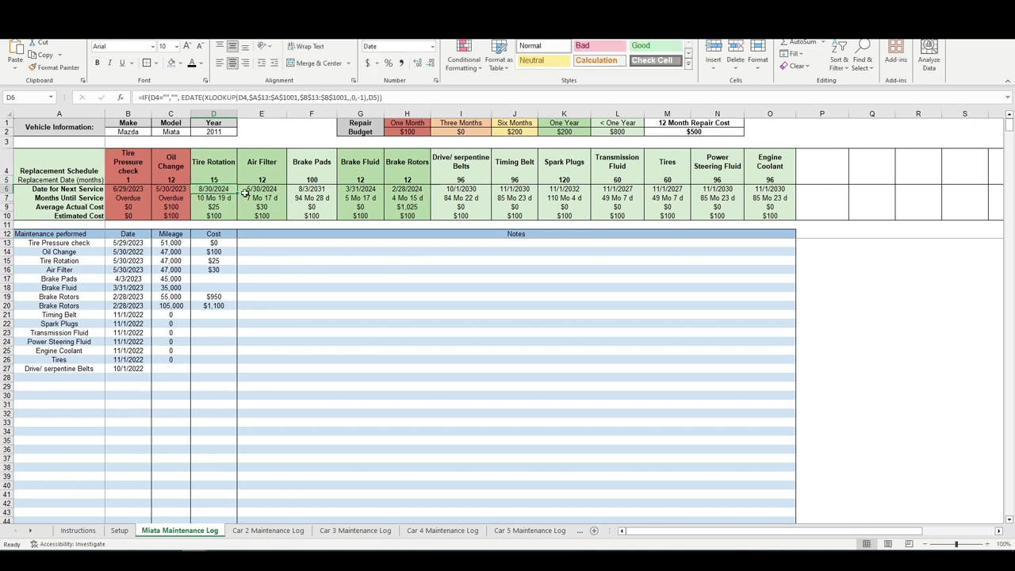
{"action": "key", "text": "Return"}
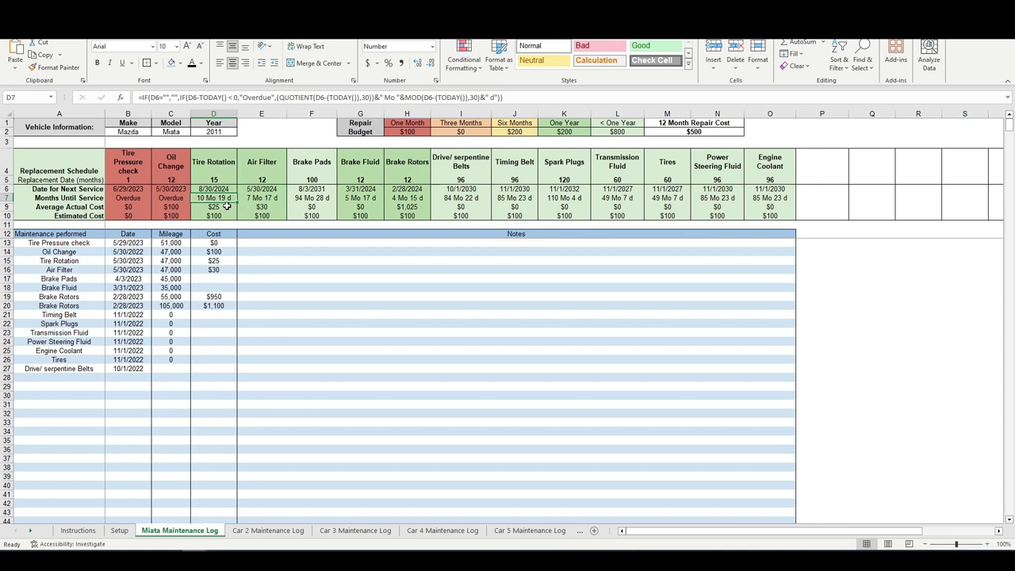
Try 12 months, undo back to 15, then check the months-until-service formulas in D7 and E7
{"action": "left_click", "coordinate": [219, 181]}
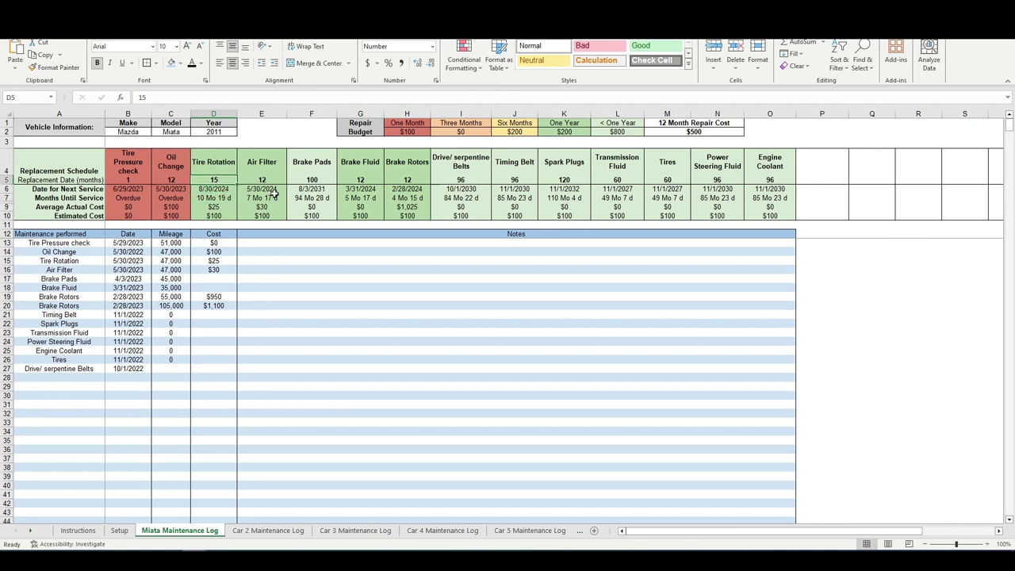
{"action": "type", "text": "12"}
{"action": "key", "text": "Return"}
{"action": "key", "text": "Up"}
{"action": "key", "text": "ctrl+z"}
{"action": "key", "text": "Down"}
{"action": "key", "text": "Down"}
{"action": "key", "text": "Right"}
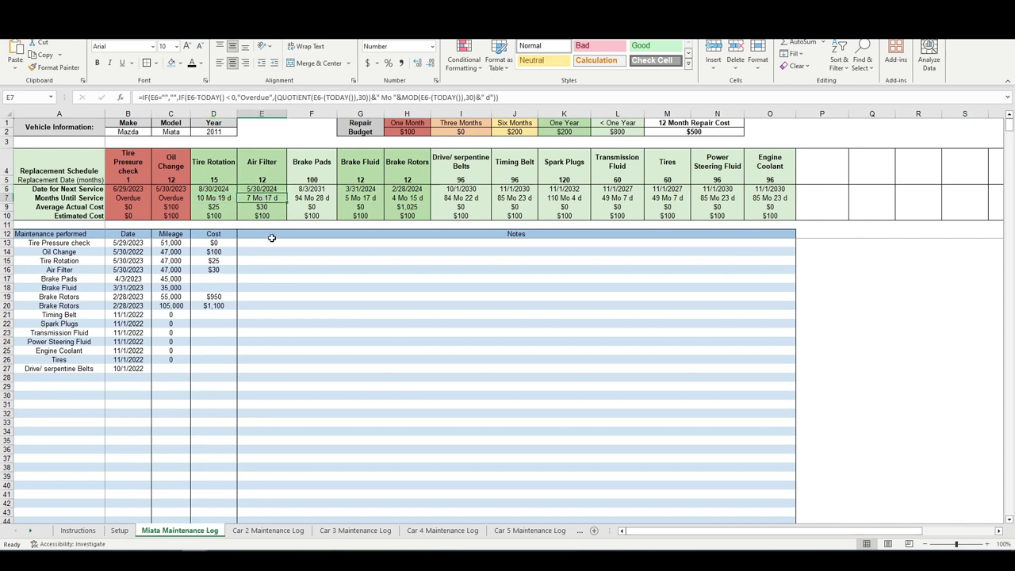
{"action": "key", "text": "Left"}
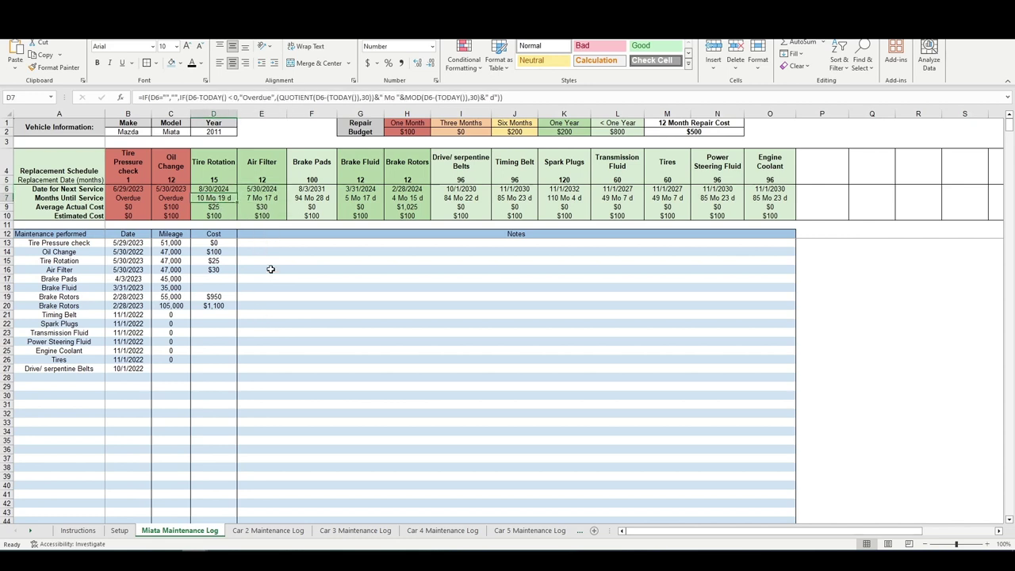
Flip through the Car 2, Car 3 and Car 4 logs and inspect the Tire Rotation next-service date formula
{"action": "left_click", "coordinate": [268, 529]}
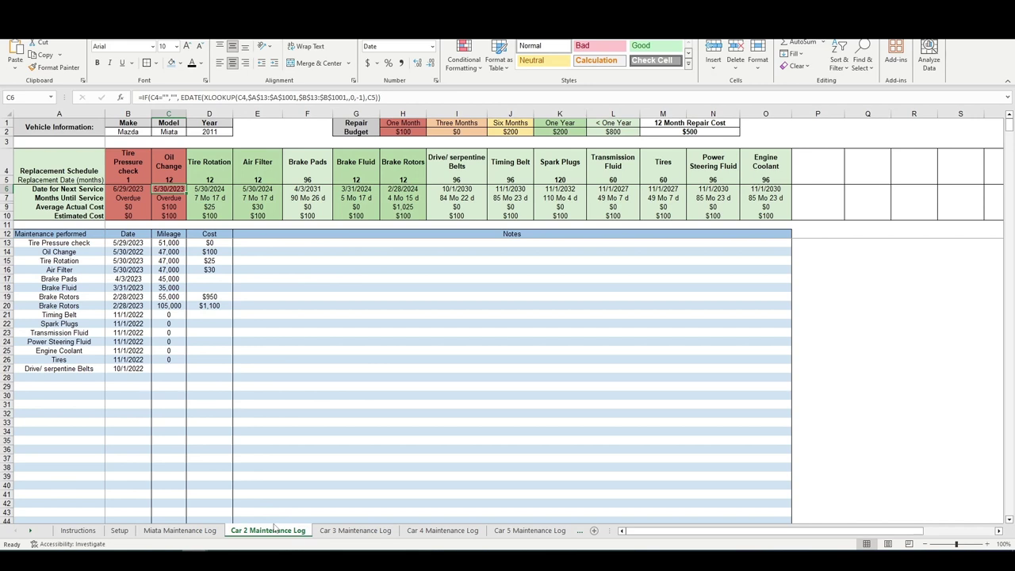
{"action": "left_click", "coordinate": [349, 532]}
{"action": "left_click", "coordinate": [441, 530]}
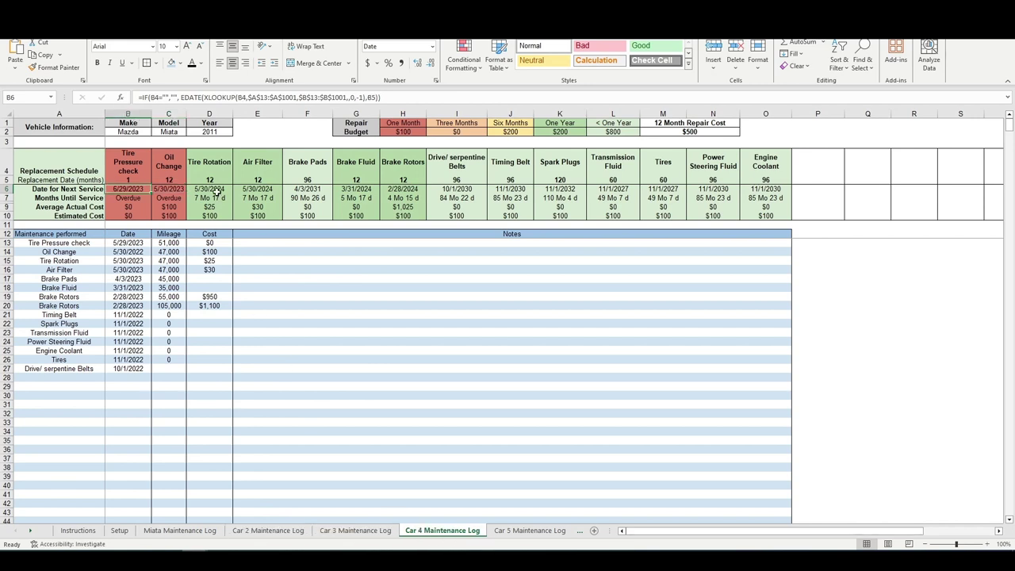
{"action": "left_click", "coordinate": [216, 189]}
Inspect the empty row 28 cells, row 27's last mileage, and the Tire Rotation countdown and date formulas
{"action": "left_click", "coordinate": [125, 376]}
{"action": "key", "text": "Left"}
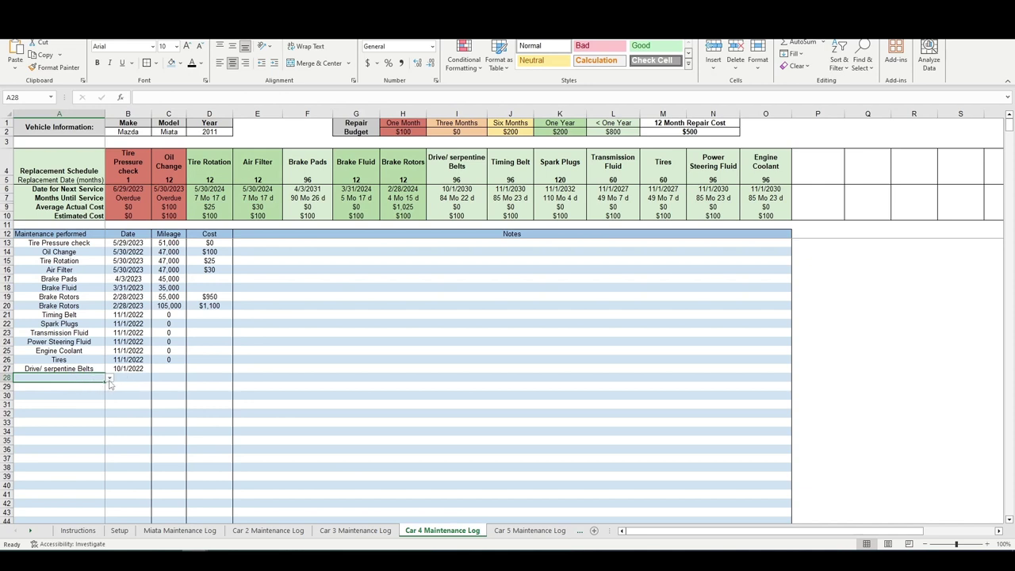
{"action": "left_click", "coordinate": [130, 376]}
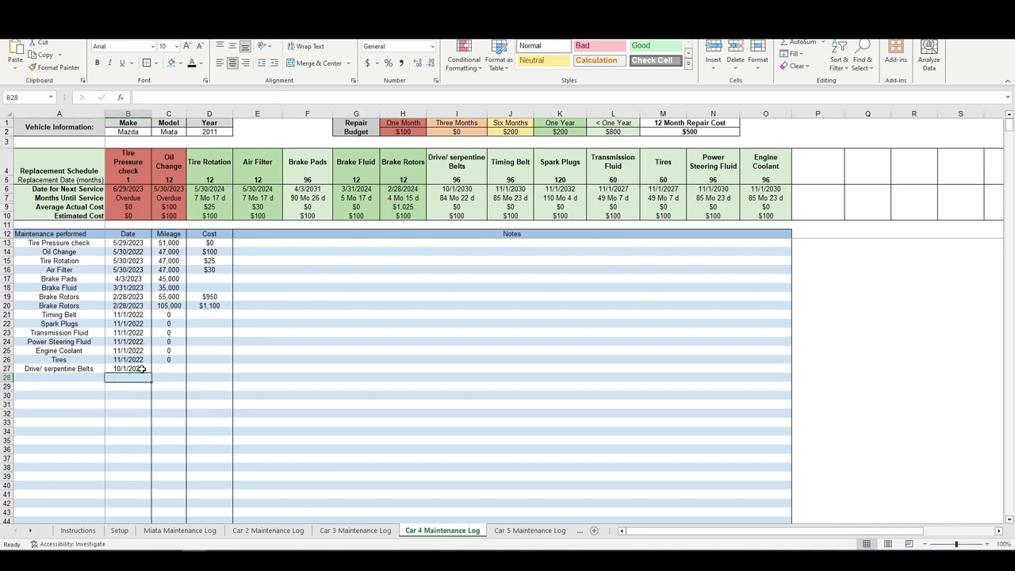
{"action": "left_click", "coordinate": [170, 380]}
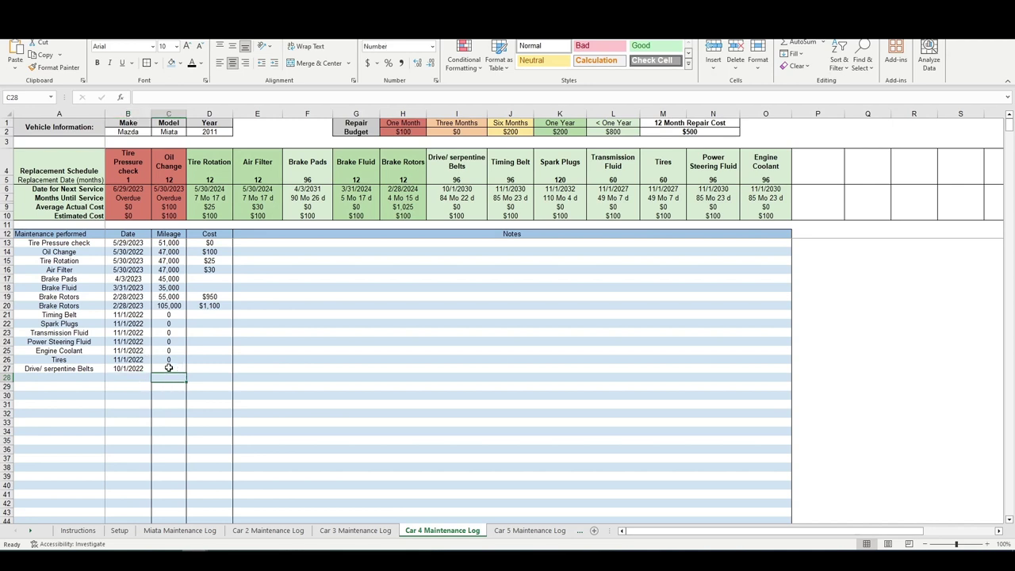
{"action": "left_click", "coordinate": [170, 369]}
{"action": "left_click", "coordinate": [211, 199]}
{"action": "left_click", "coordinate": [213, 190]}
{"action": "left_click", "coordinate": [211, 200]}
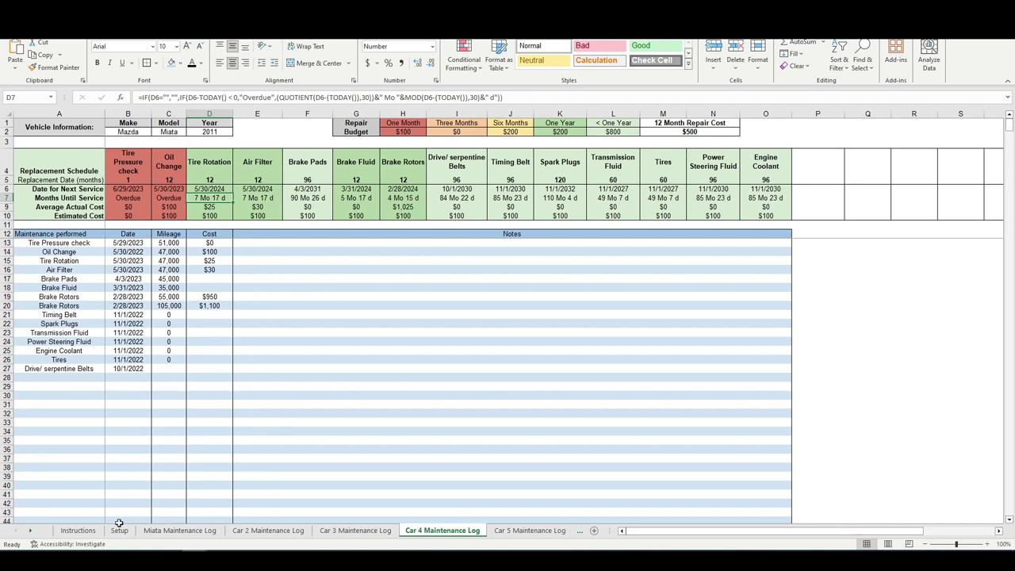
On the Setup sheet, select the List of Maintenance Items starting from Tire Pressure check
{"action": "left_click", "coordinate": [120, 530]}
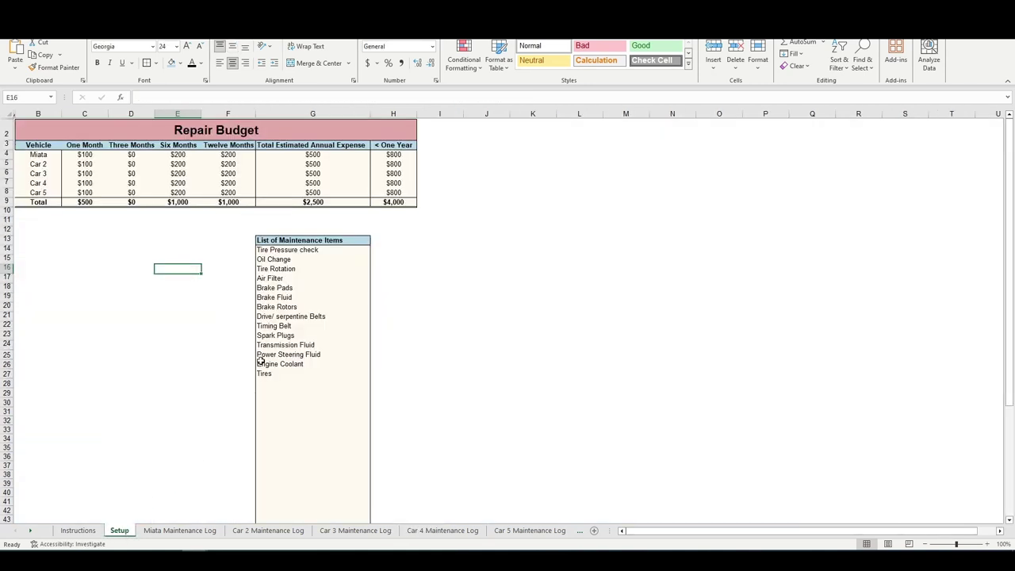
{"action": "left_click", "coordinate": [292, 250]}
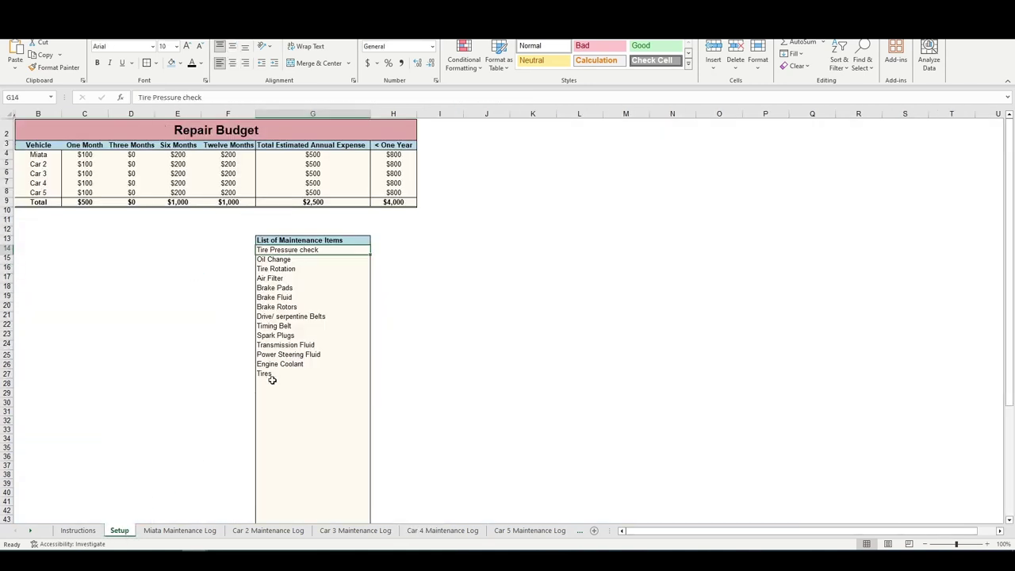
{"action": "left_click", "coordinate": [272, 382]}
{"action": "left_click_drag", "start_coordinate": [290, 249], "coordinate": [267, 428]}
{"action": "left_click", "coordinate": [267, 429]}
Check Car 2's twelve-month and the Miata's under-one-year budget formulas, then return to the Miata log
{"action": "left_click_drag", "start_coordinate": [106, 164], "coordinate": [229, 164]}
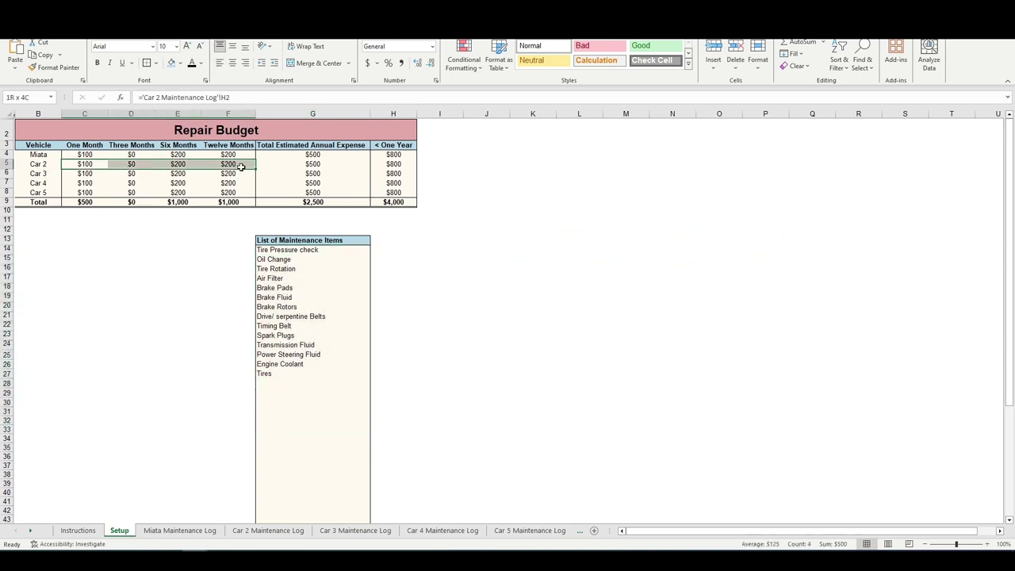
{"action": "left_click", "coordinate": [228, 164]}
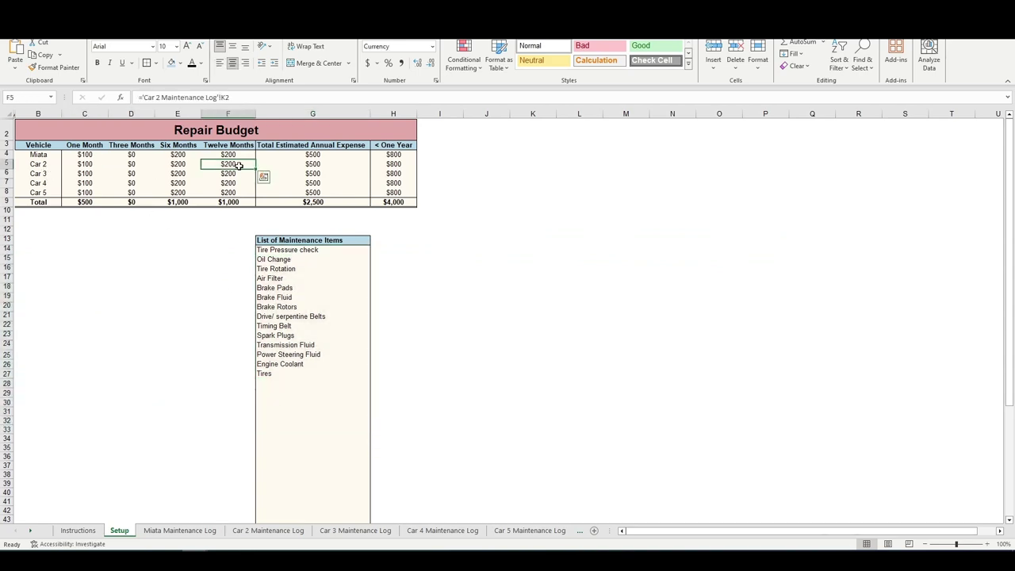
{"action": "left_click", "coordinate": [402, 155]}
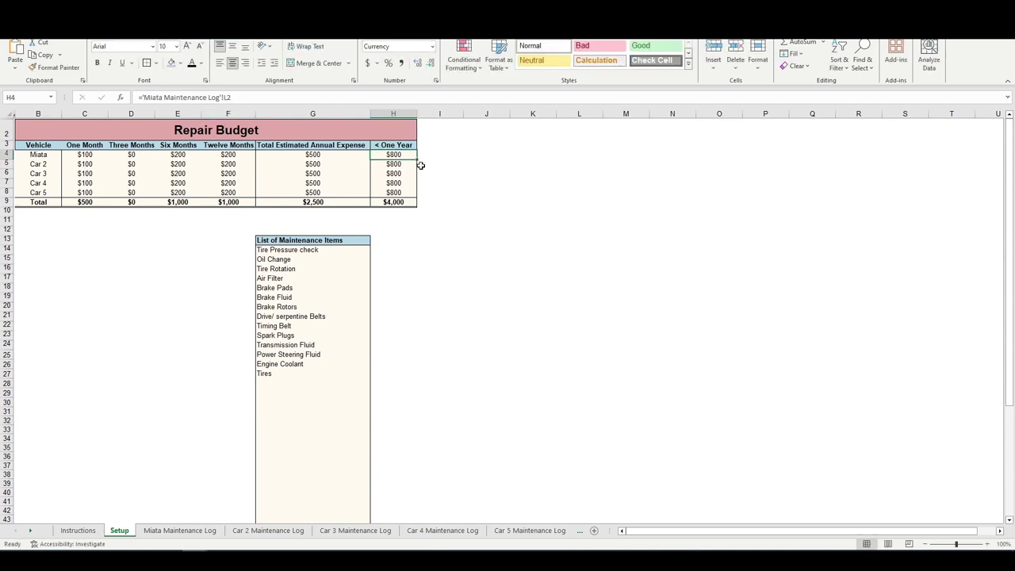
{"action": "left_click", "coordinate": [211, 531]}
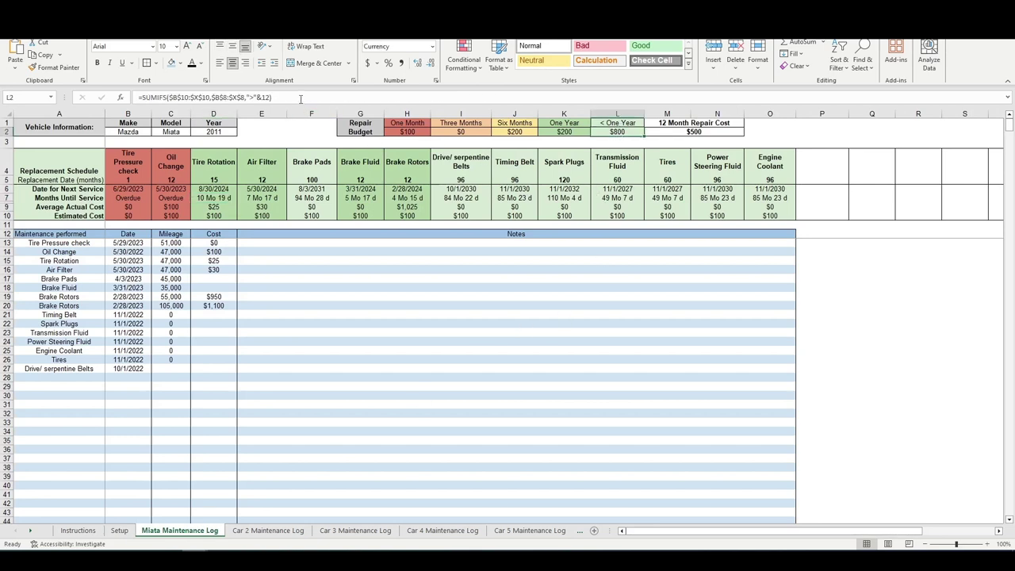
{"action": "left_click", "coordinate": [617, 142]}
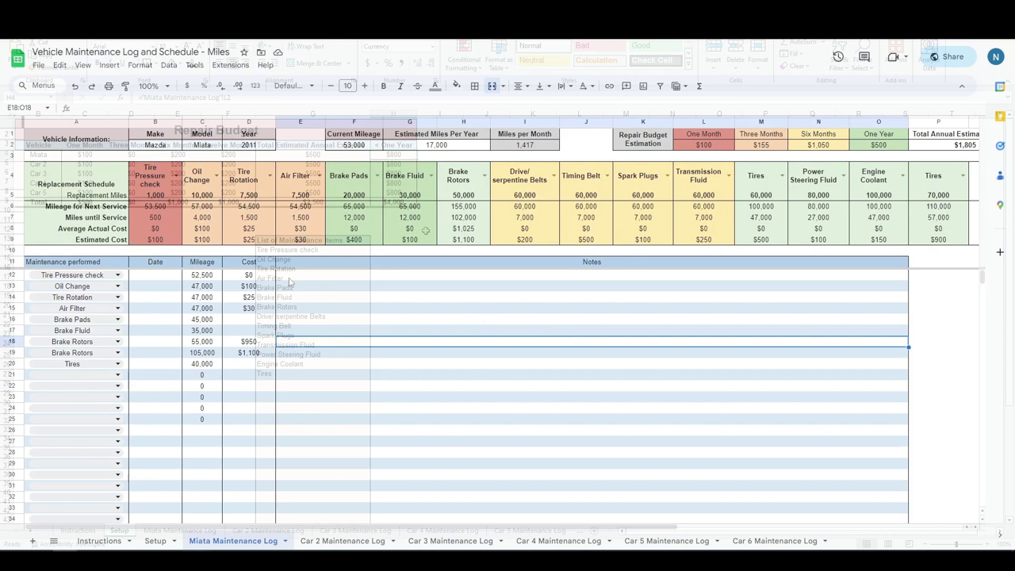
Compare the Miata, Car 2 and Car 3 Maintenance Log sheets
{"action": "left_click", "coordinate": [291, 278]}
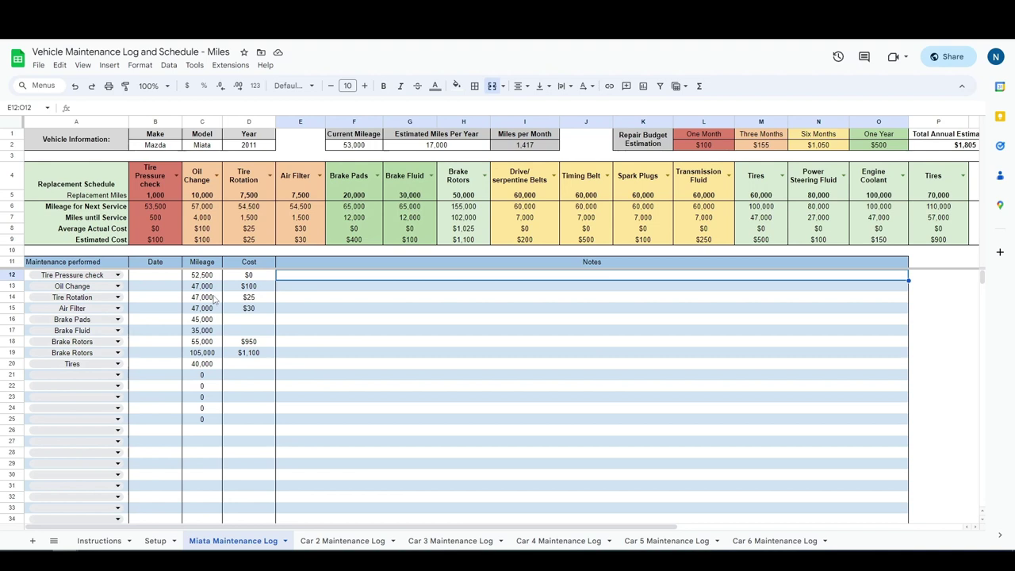
{"action": "left_click", "coordinate": [341, 541]}
{"action": "left_click", "coordinate": [450, 541]}
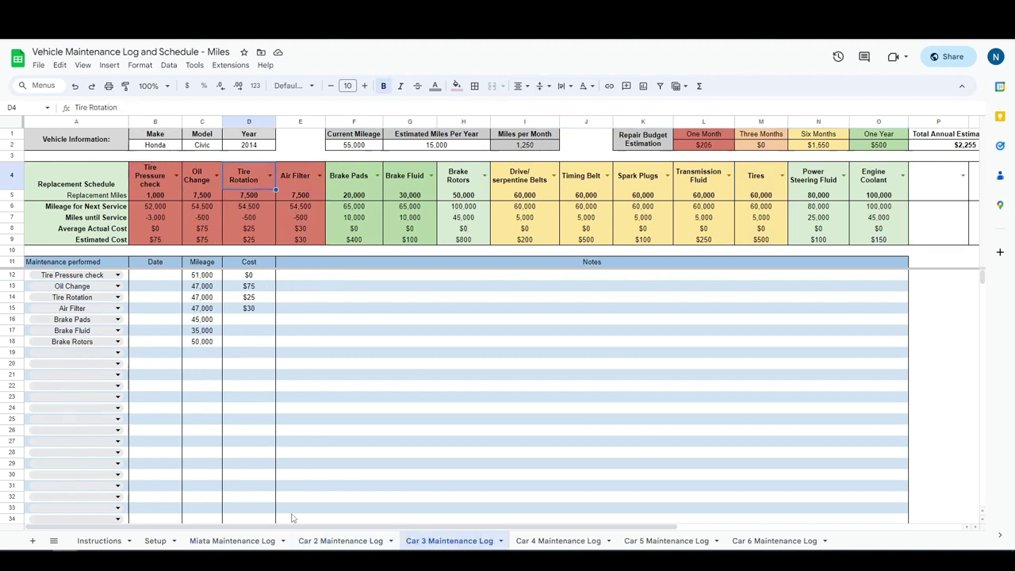
{"action": "left_click", "coordinate": [233, 541]}
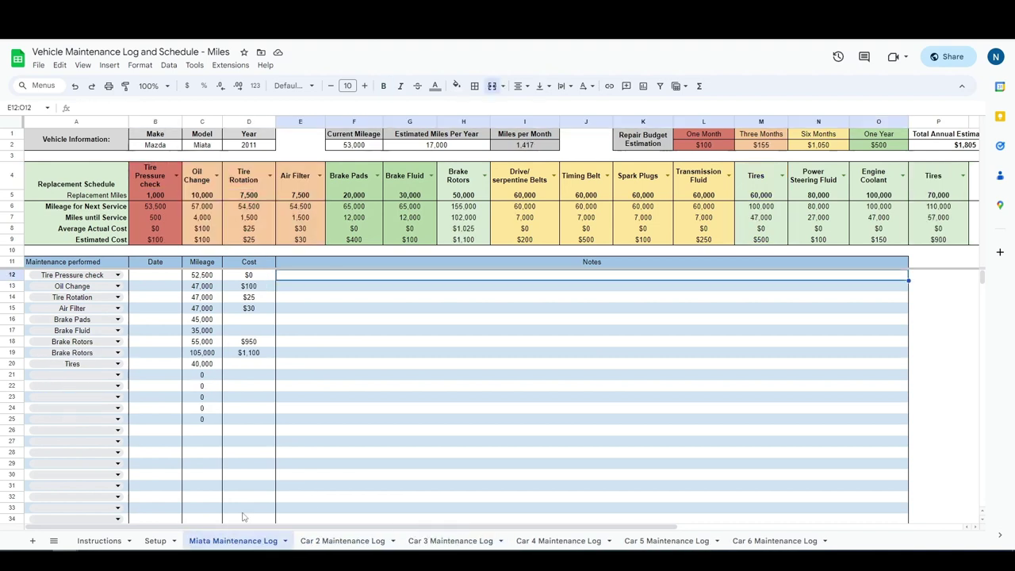
{"action": "left_click", "coordinate": [300, 541]}
{"action": "left_click", "coordinate": [429, 543]}
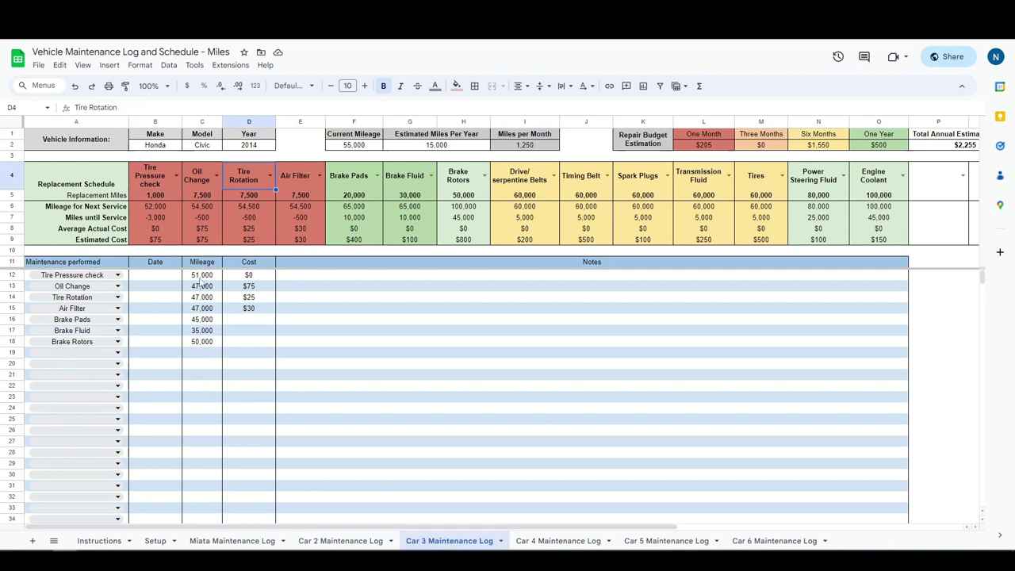
Sum Car 3's logged mileages, step through the Tire Rotation and Brake Pads entries, then go to Setup
{"action": "left_click_drag", "start_coordinate": [202, 279], "coordinate": [203, 375]}
{"action": "left_click", "coordinate": [202, 375]}
{"action": "left_click_drag", "start_coordinate": [210, 298], "coordinate": [202, 364]}
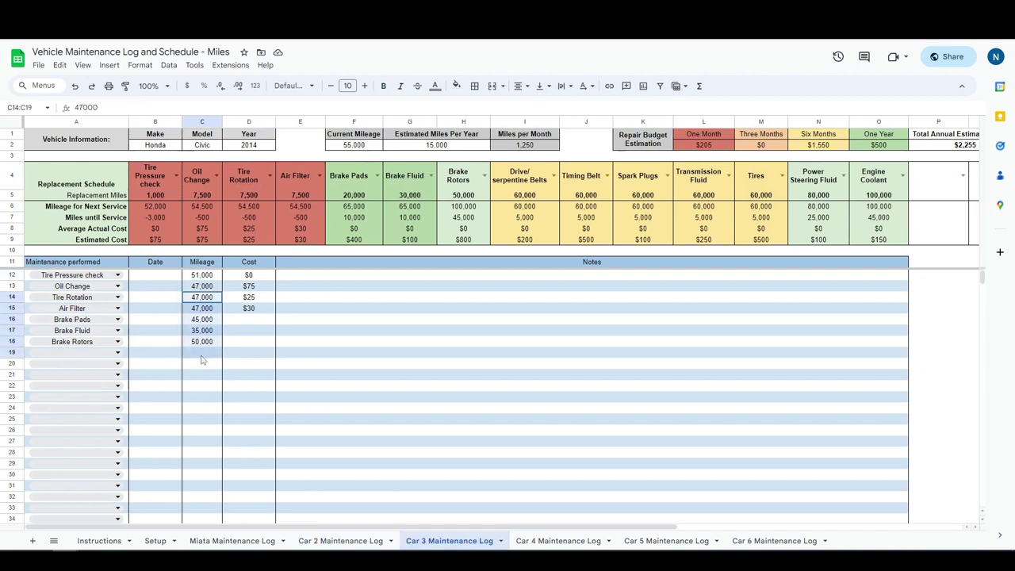
{"action": "left_click", "coordinate": [202, 353]}
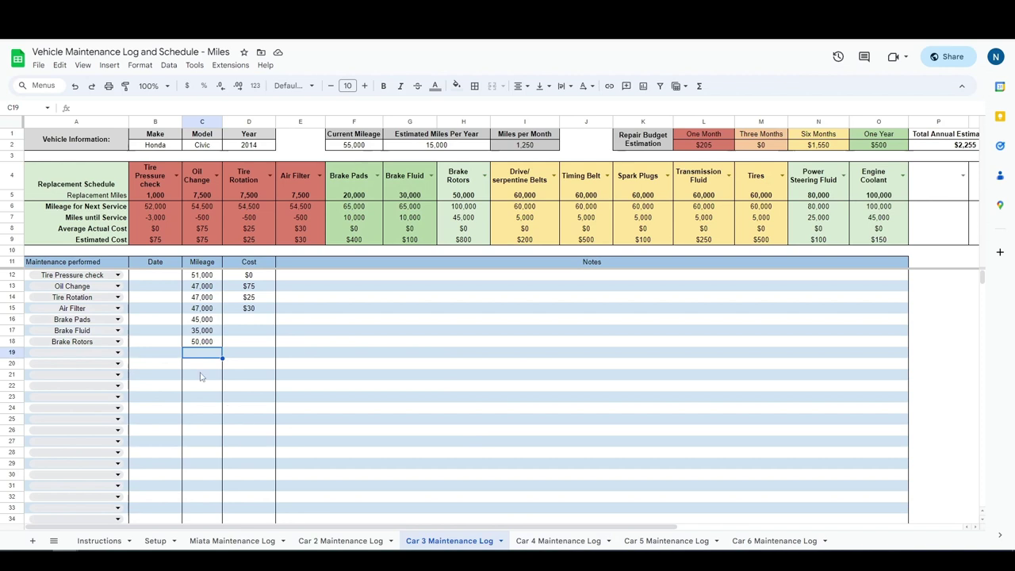
{"action": "key", "text": "Up"}
{"action": "key", "text": "Up"}
{"action": "key", "text": "Up"}
{"action": "key", "text": "Up"}
{"action": "key", "text": "Up"}
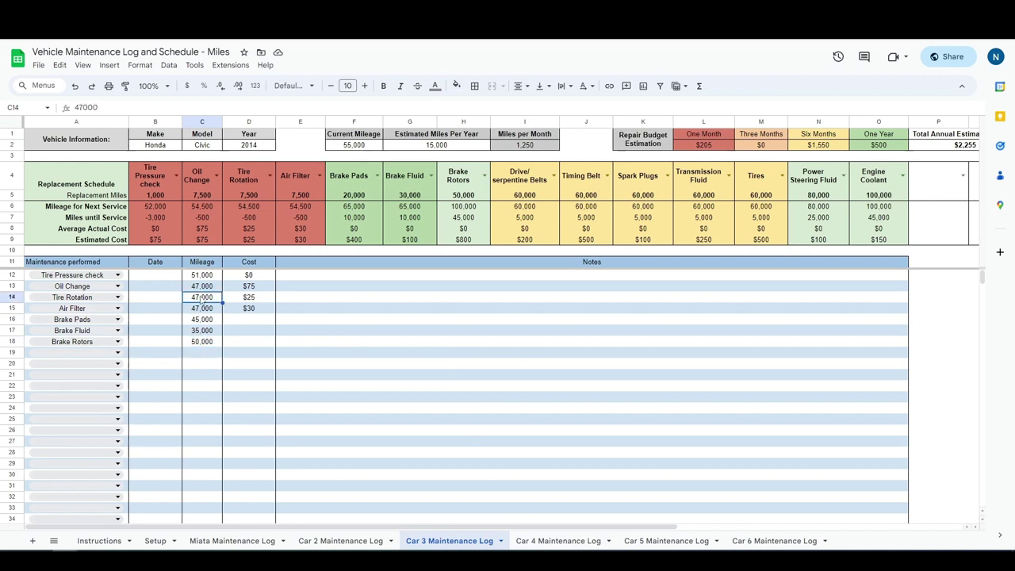
{"action": "key", "text": "Down"}
{"action": "key", "text": "Down"}
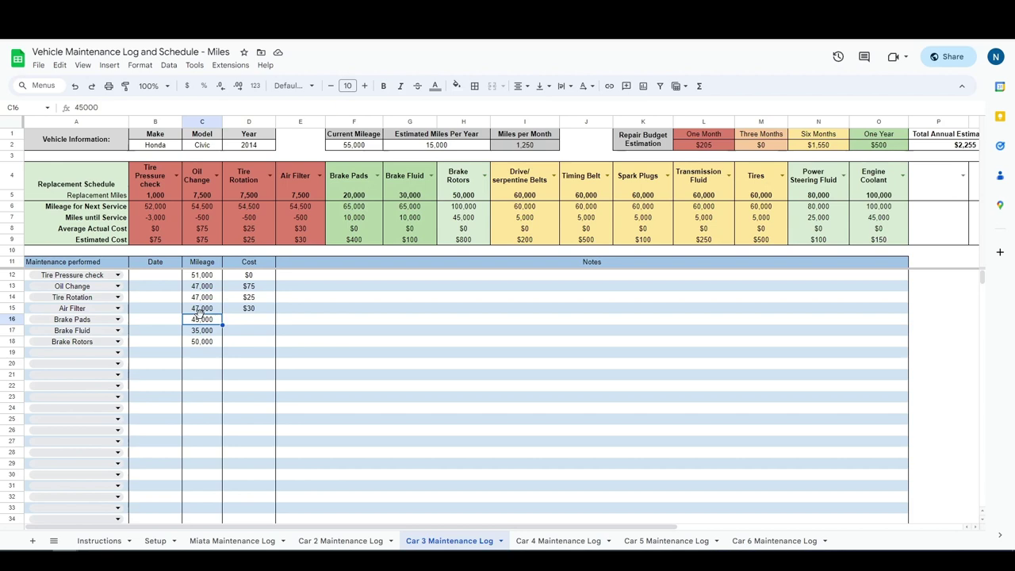
{"action": "left_click", "coordinate": [156, 541]}
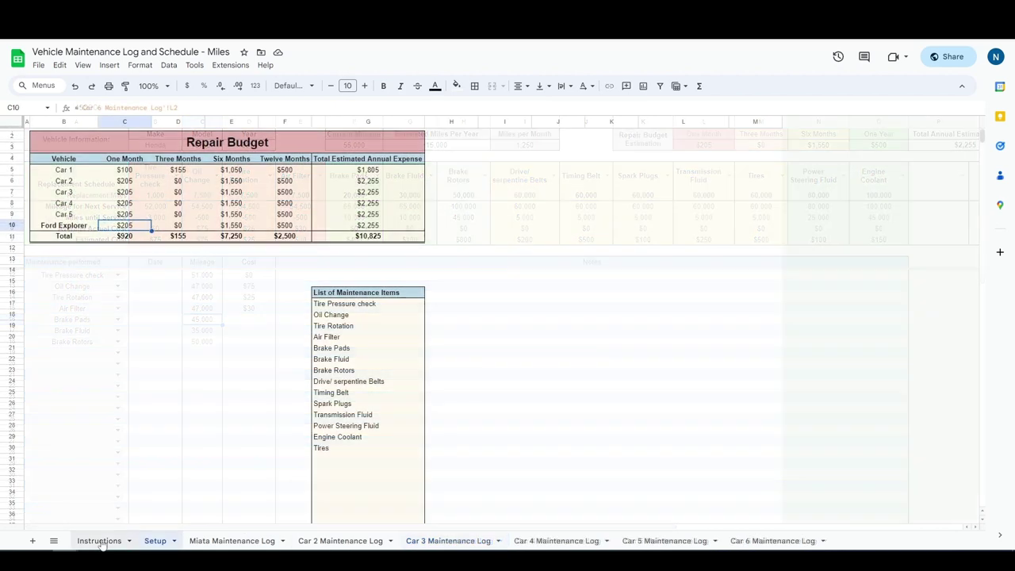
Read the Instructions sheet, then return to the Miata log and scroll right and back
{"action": "left_click", "coordinate": [100, 541]}
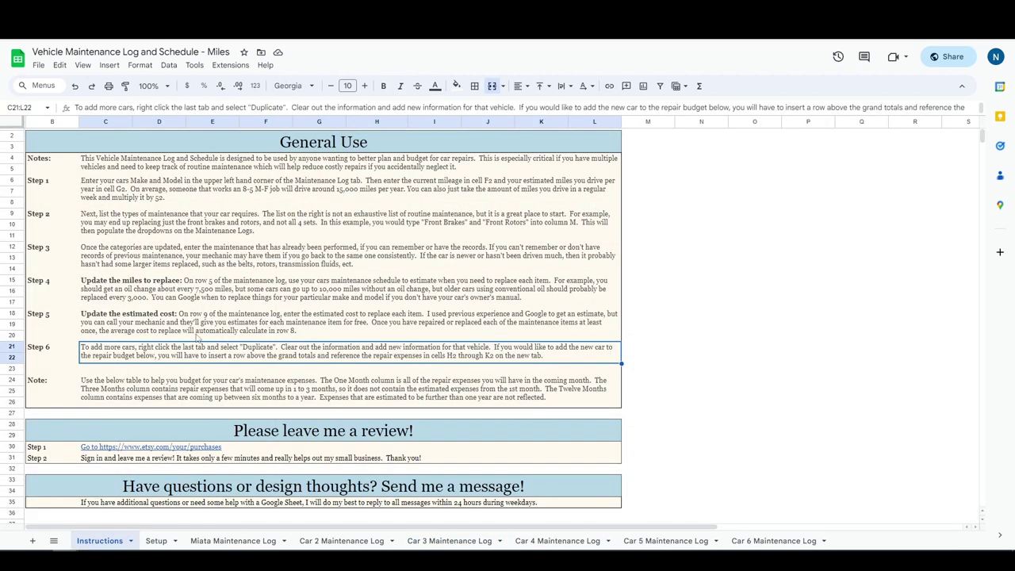
{"action": "left_click", "coordinate": [218, 543]}
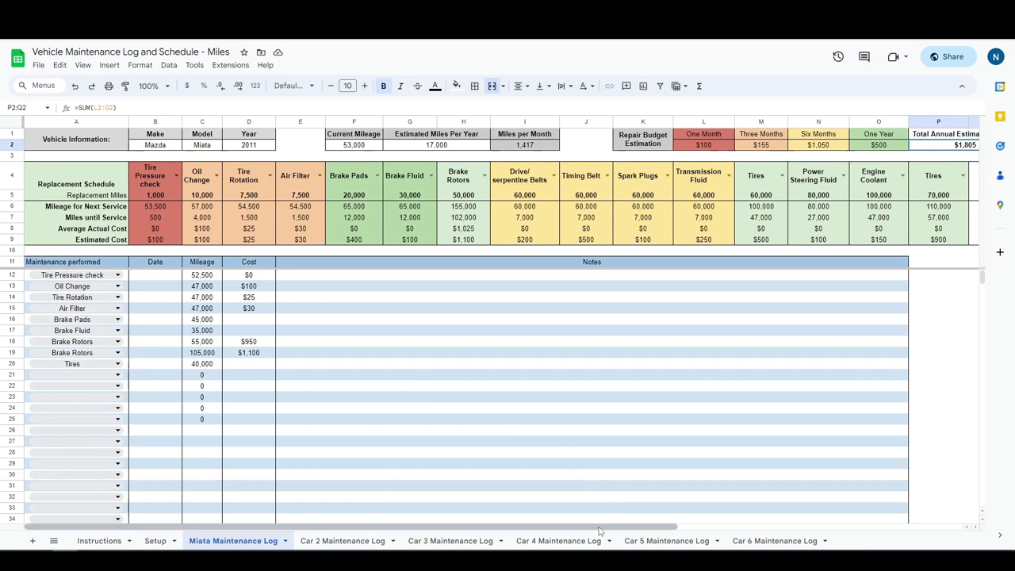
{"action": "left_click_drag", "start_coordinate": [599, 527], "coordinate": [739, 420]}
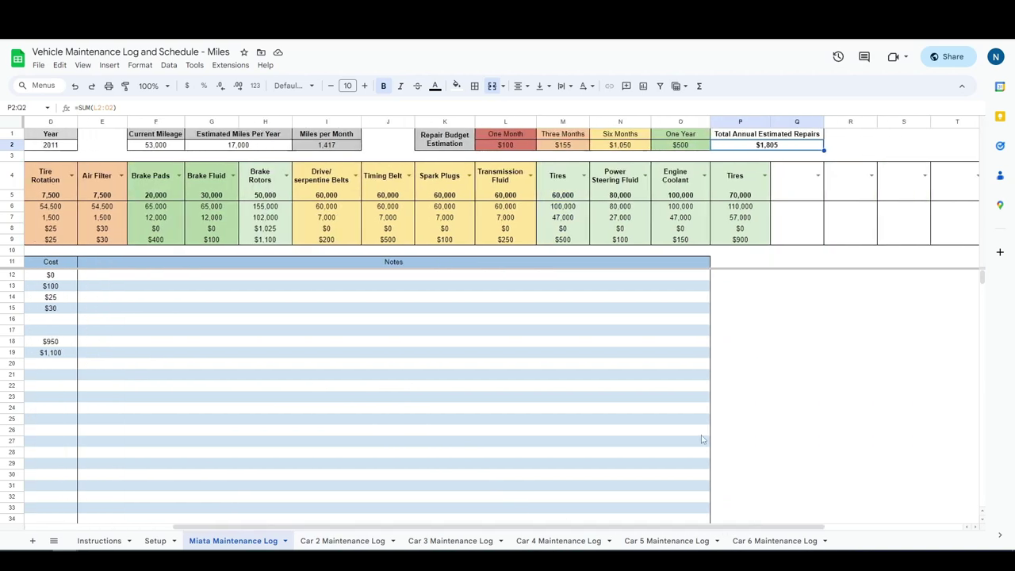
{"action": "left_click_drag", "start_coordinate": [695, 533], "coordinate": [548, 532]}
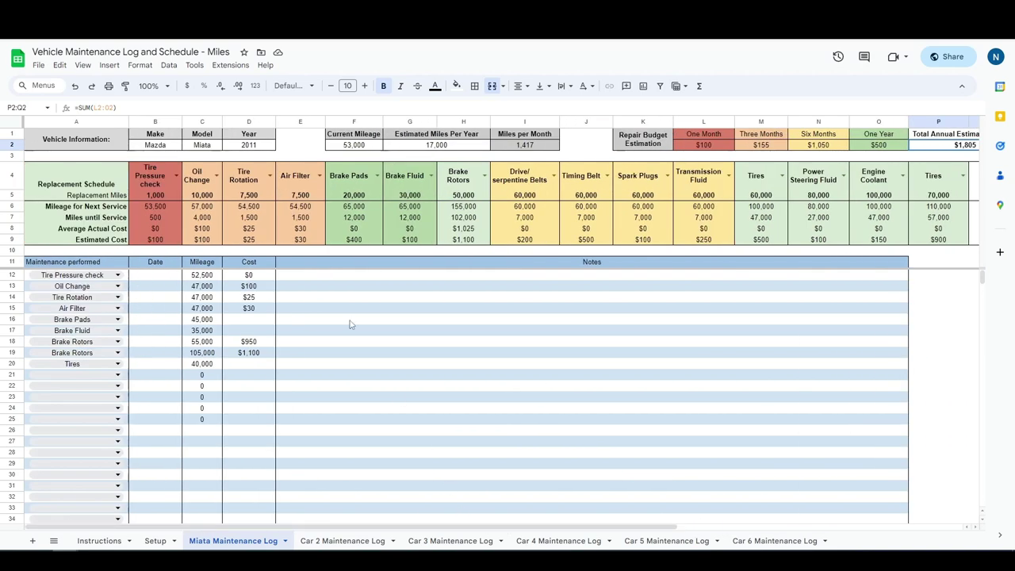